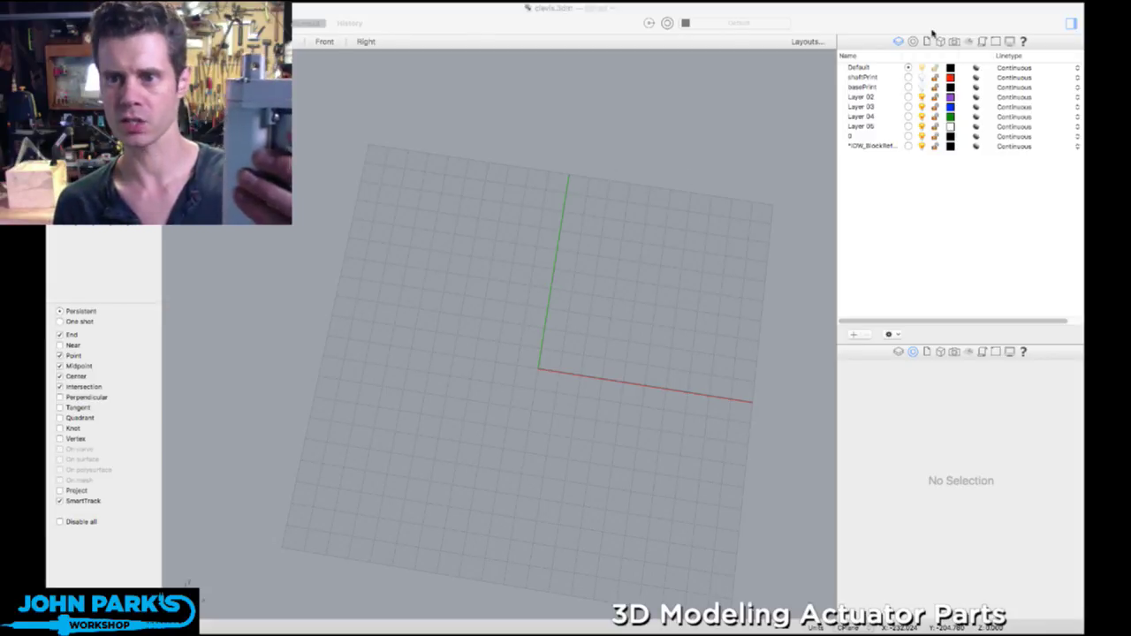
left_click(918, 5)
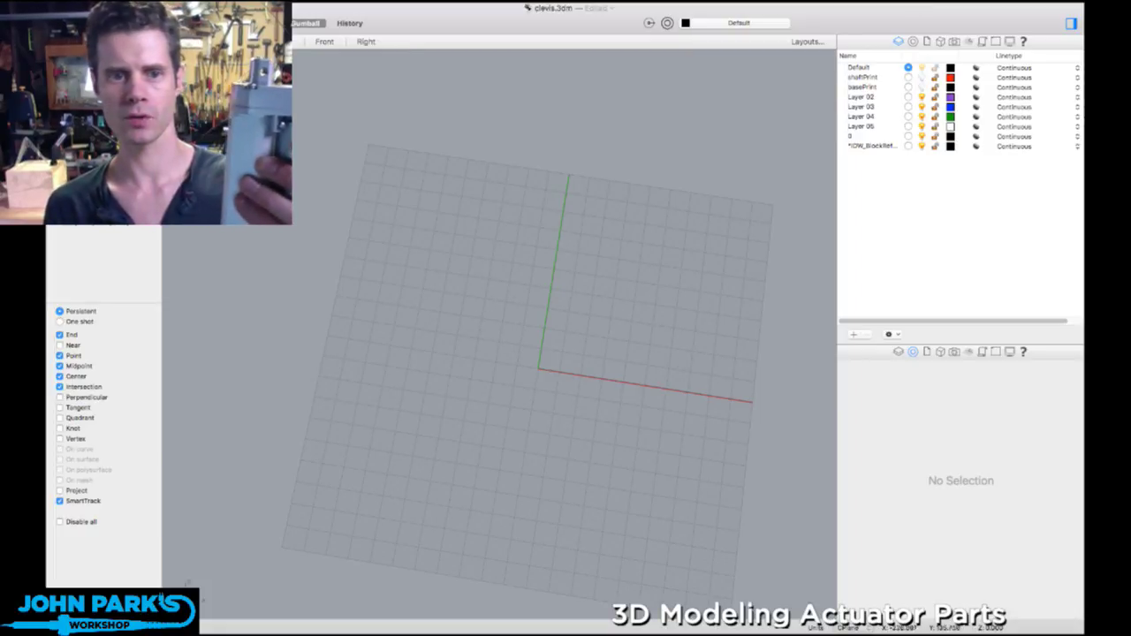
double_click(182, 57)
double_click(181, 57)
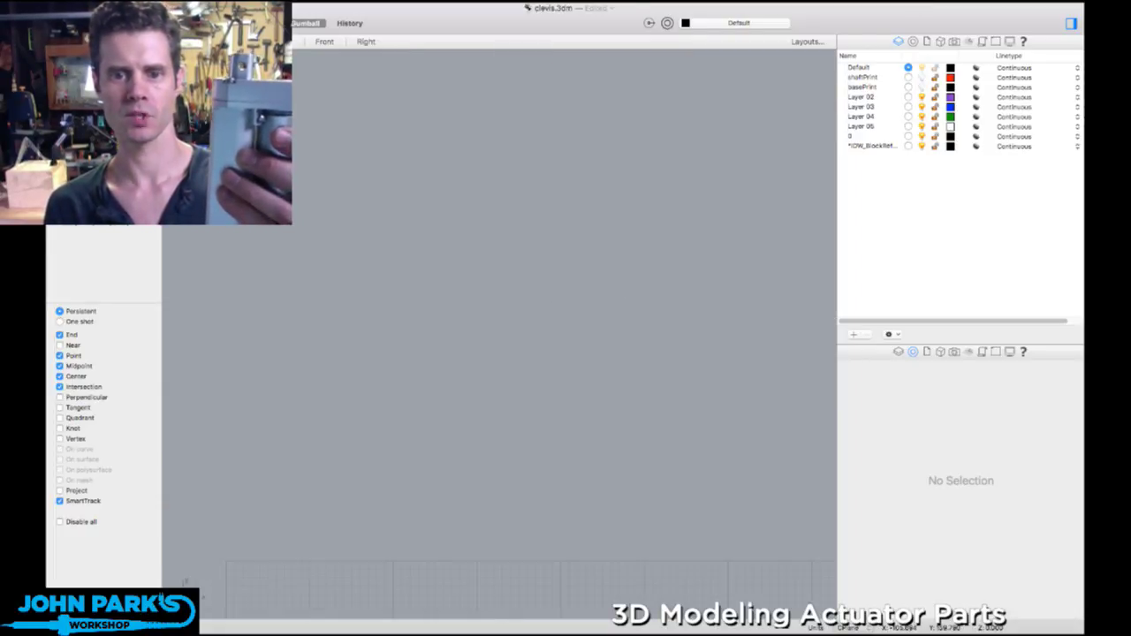
right_click_drag(400, 453, 375, 121)
right_click_drag(512, 349, 447, 200)
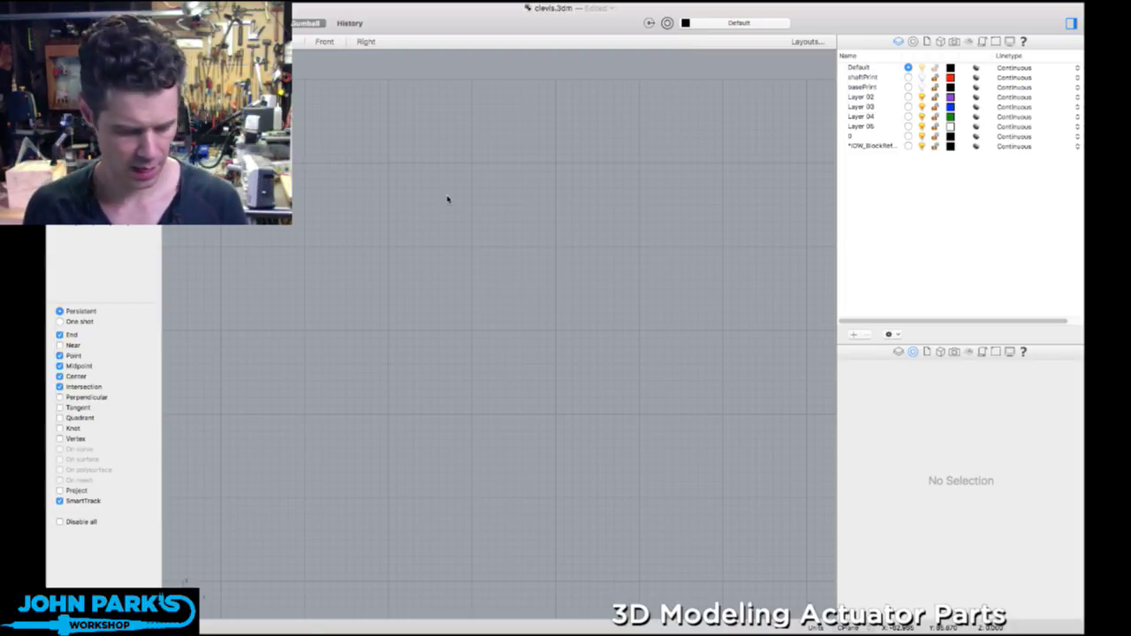
- Draw an L-shaped polyline in the Front view, with an 18.25 horizontal segment and a short vertical segment rising from its far end
double_click(177, 56)
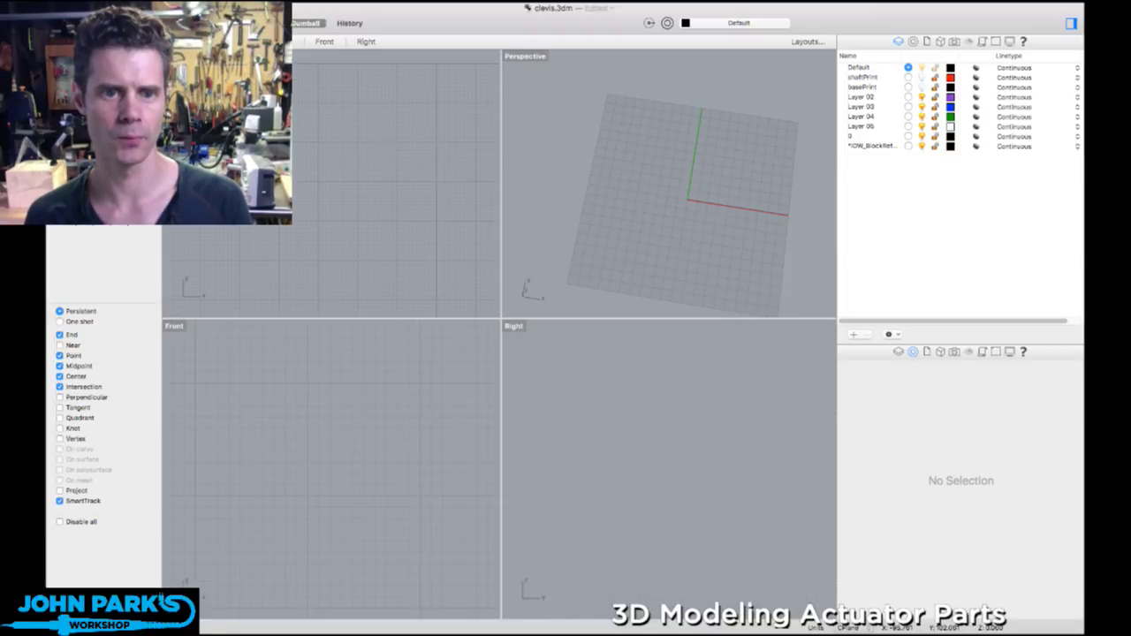
double_click(174, 326)
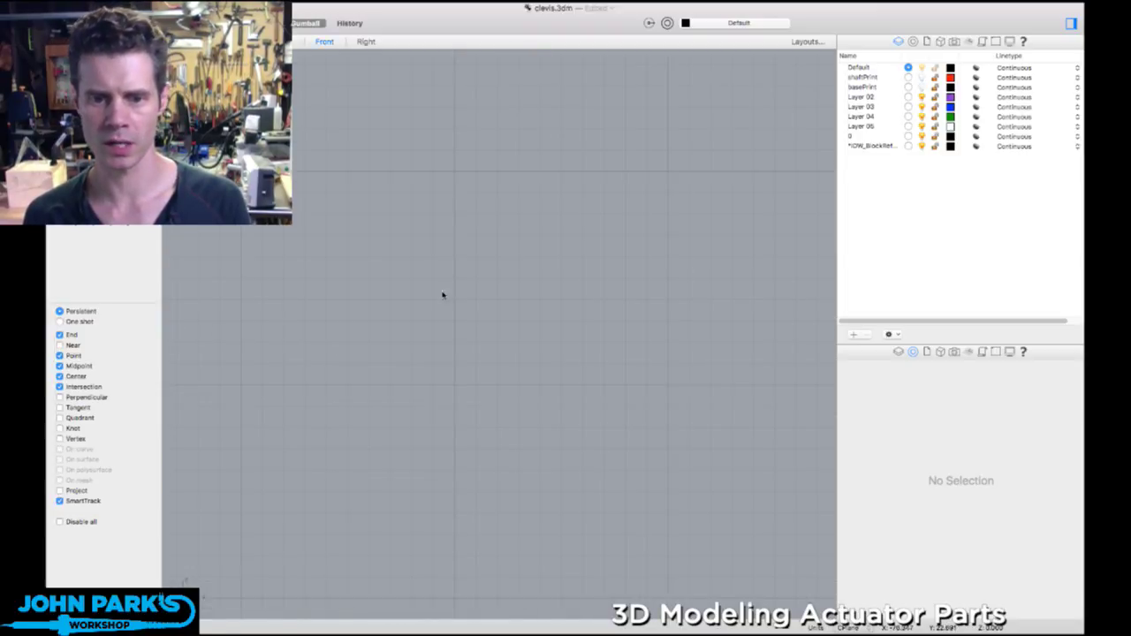
scroll(474, 277, "down", 10)
right_click_drag(568, 255, 316, 355)
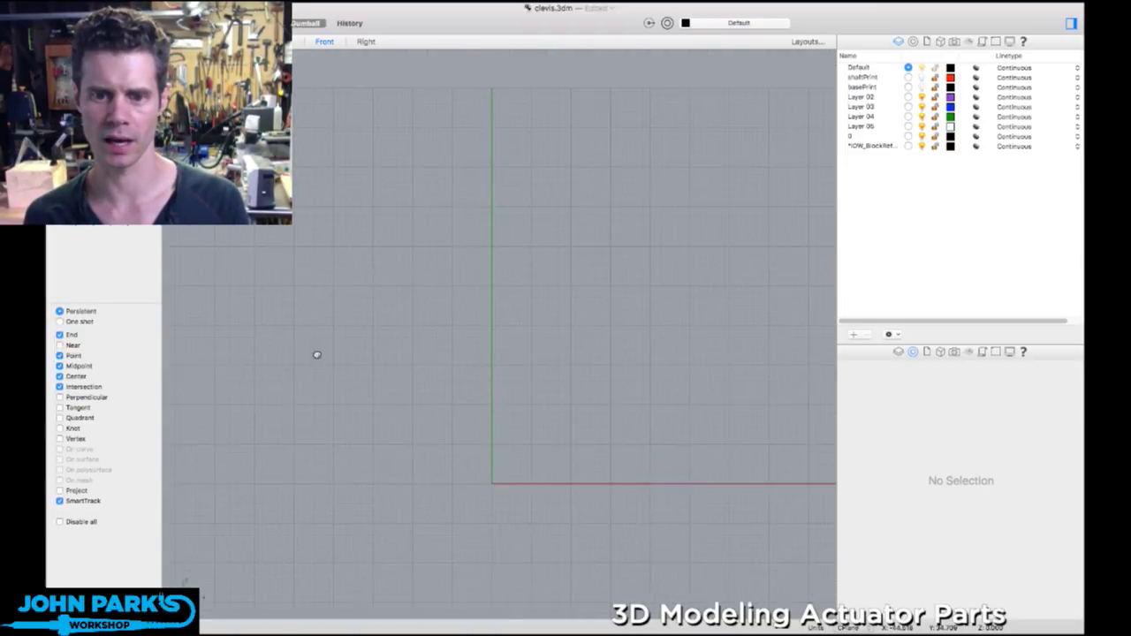
right_click_drag(655, 388, 547, 303)
scroll(544, 299, "up", 2)
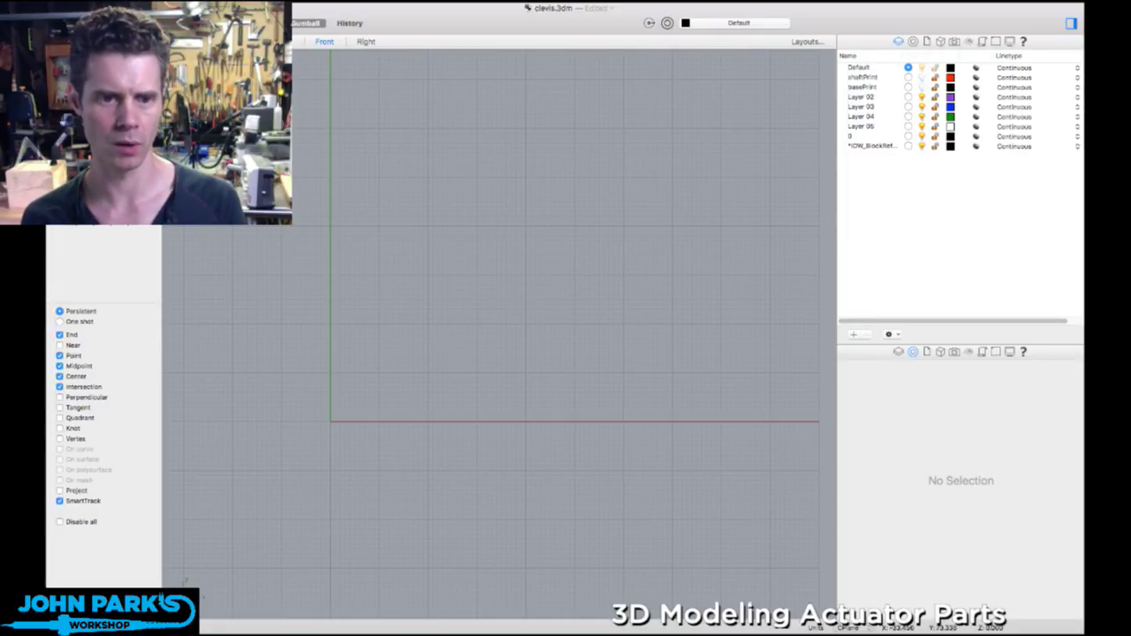
scroll(380, 327, "up", 2)
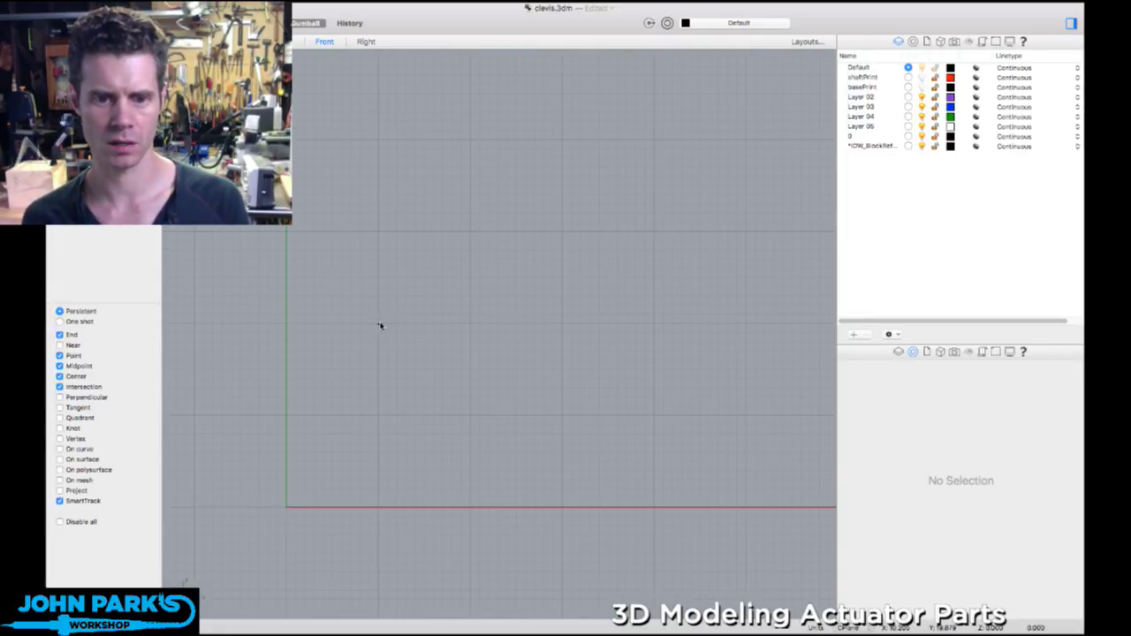
left_click(380, 324)
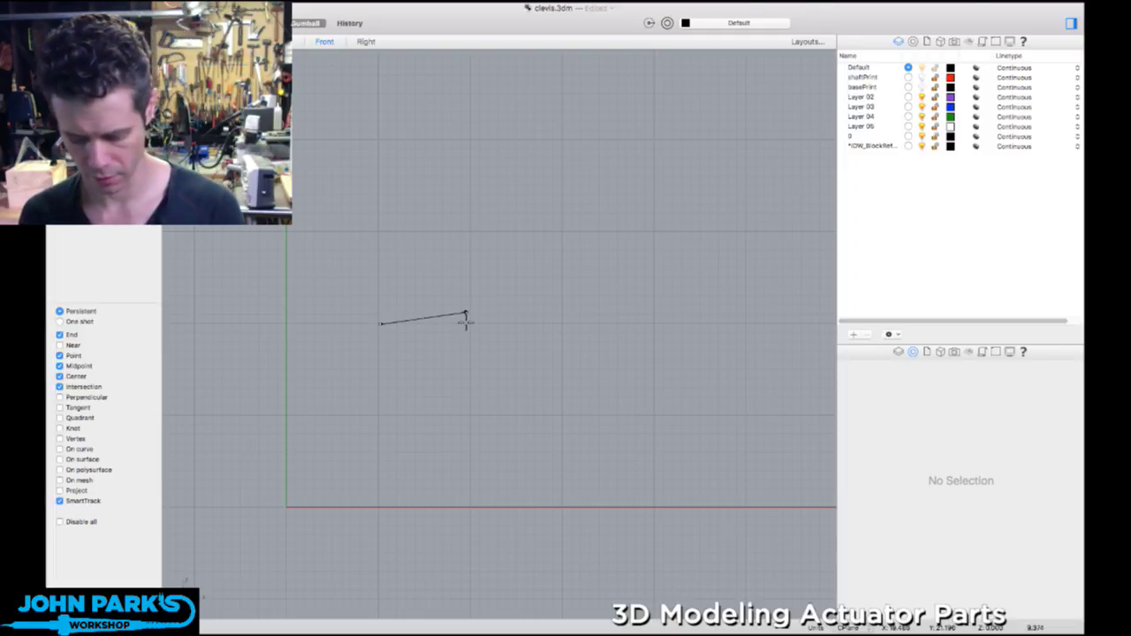
left_click(549, 326)
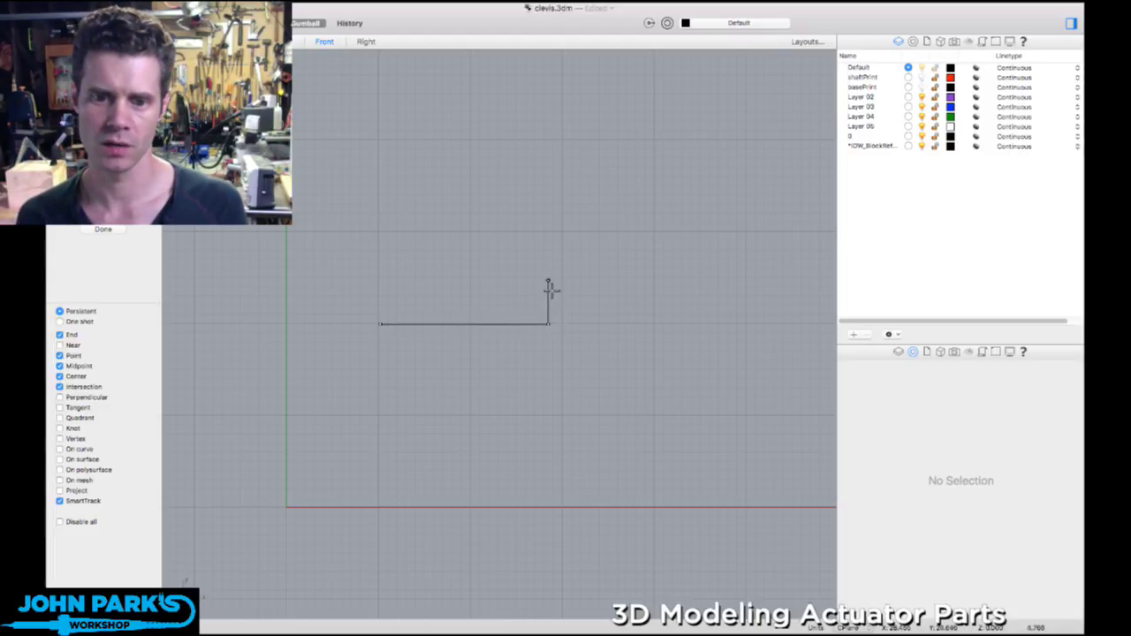
left_click(548, 281)
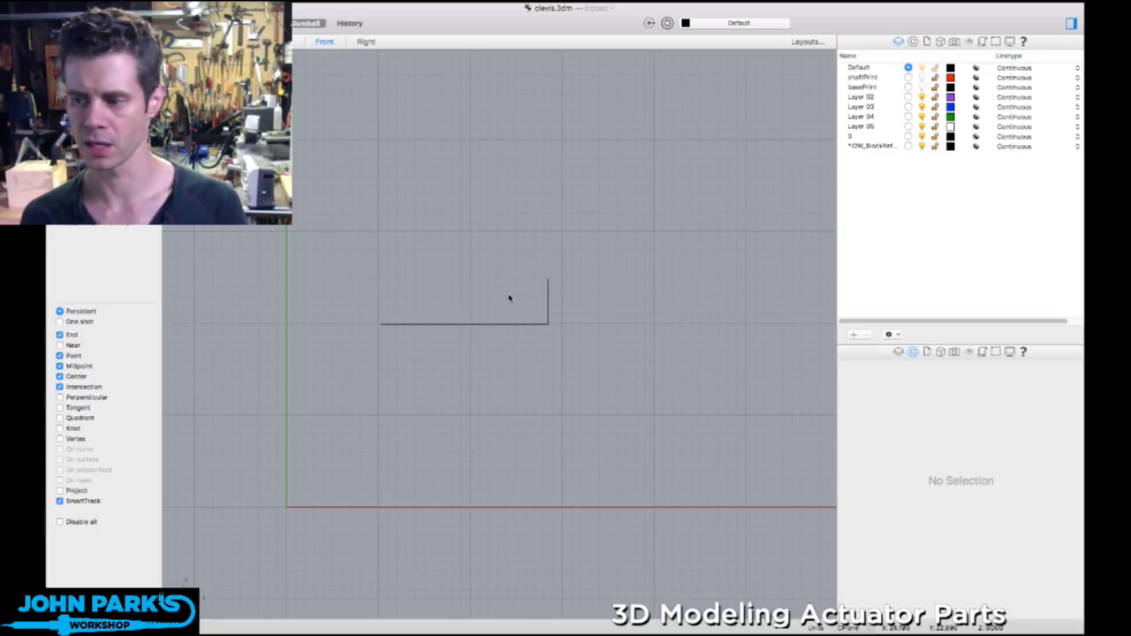
- Add a linear dimension between the two ends of the polyline's horizontal segment, placing it above the profile
scroll(510, 298, "up", 2)
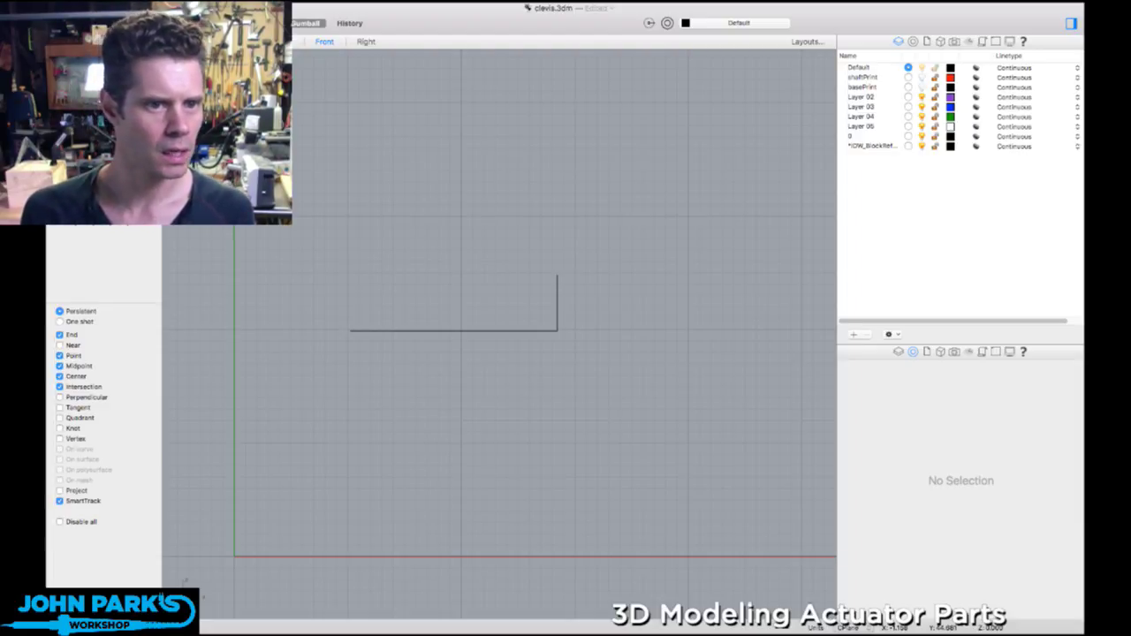
left_click(348, 332)
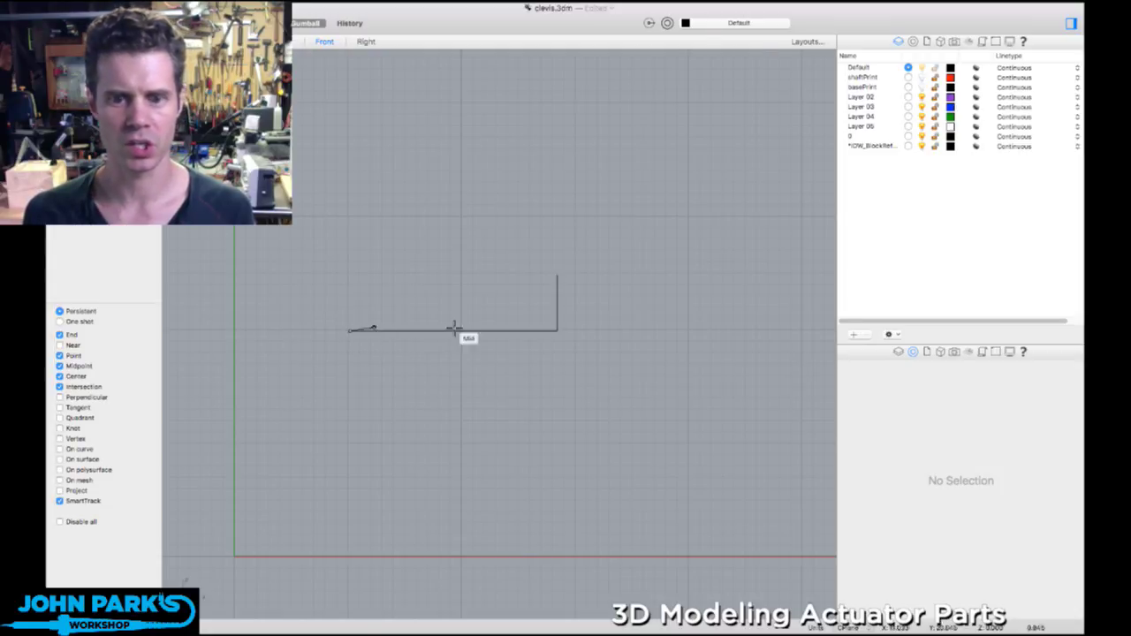
left_click(557, 332)
left_click(575, 210)
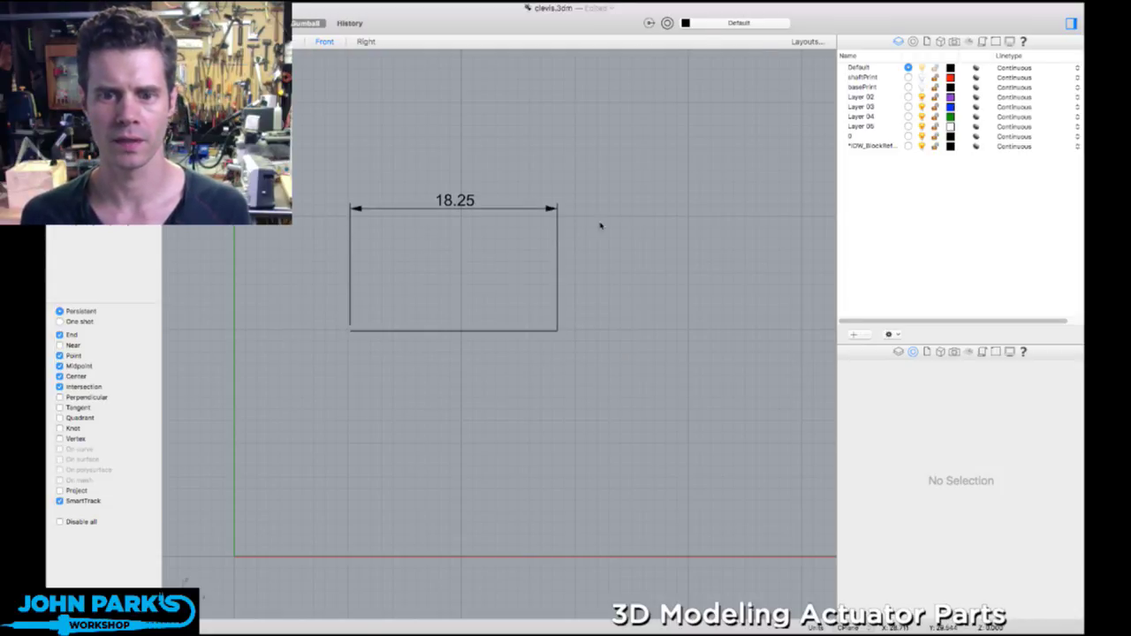
left_click(463, 205)
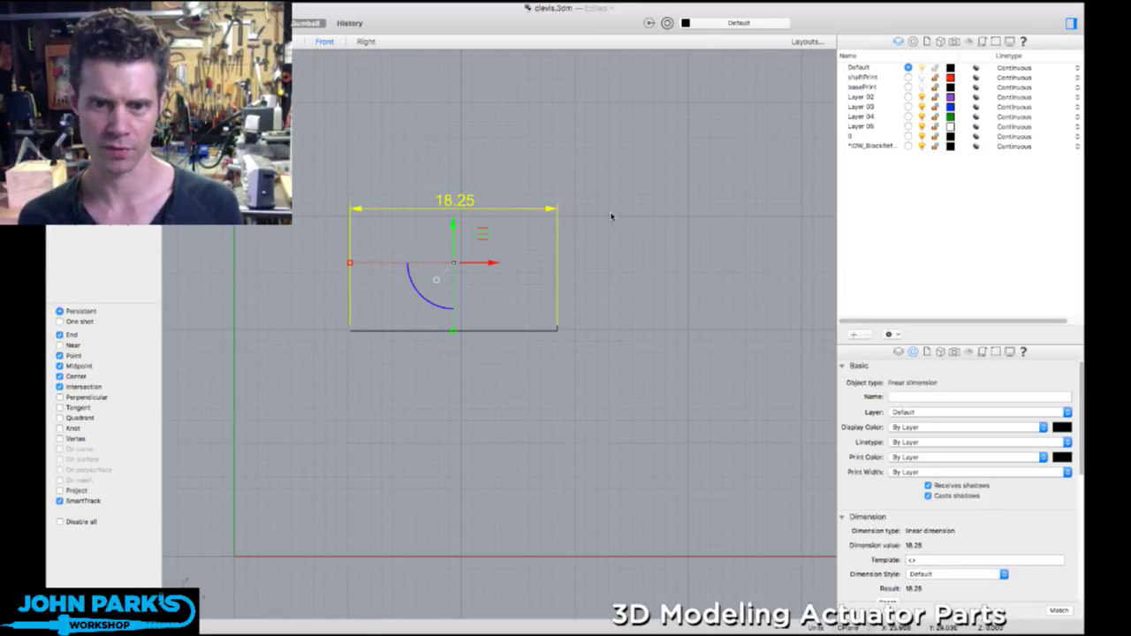
left_click(622, 256)
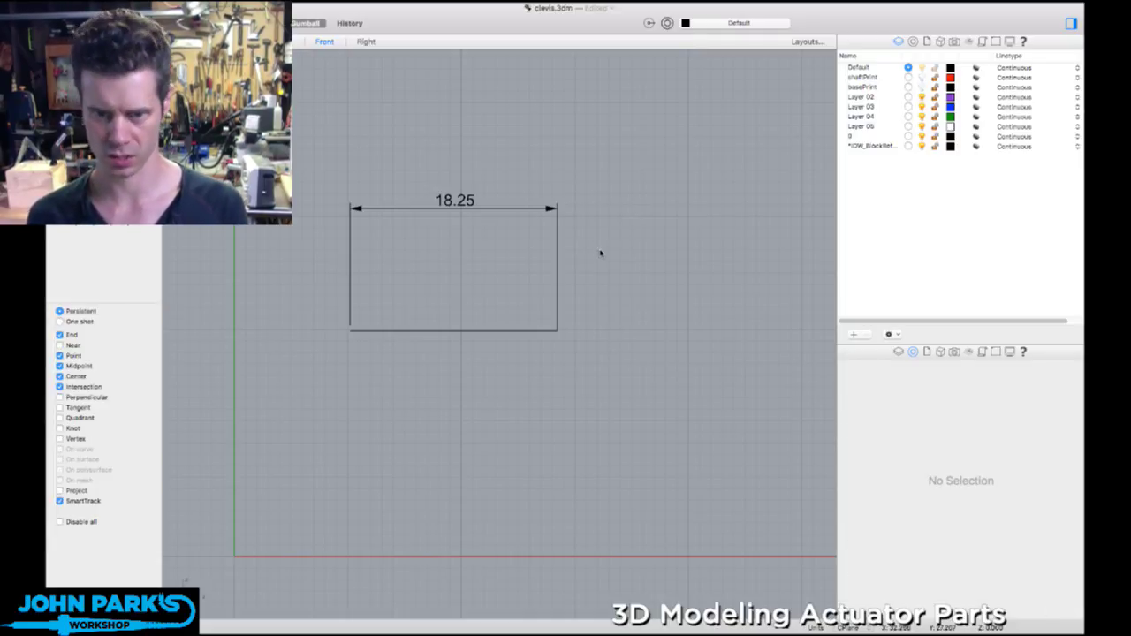
right_click_drag(601, 262, 586, 161)
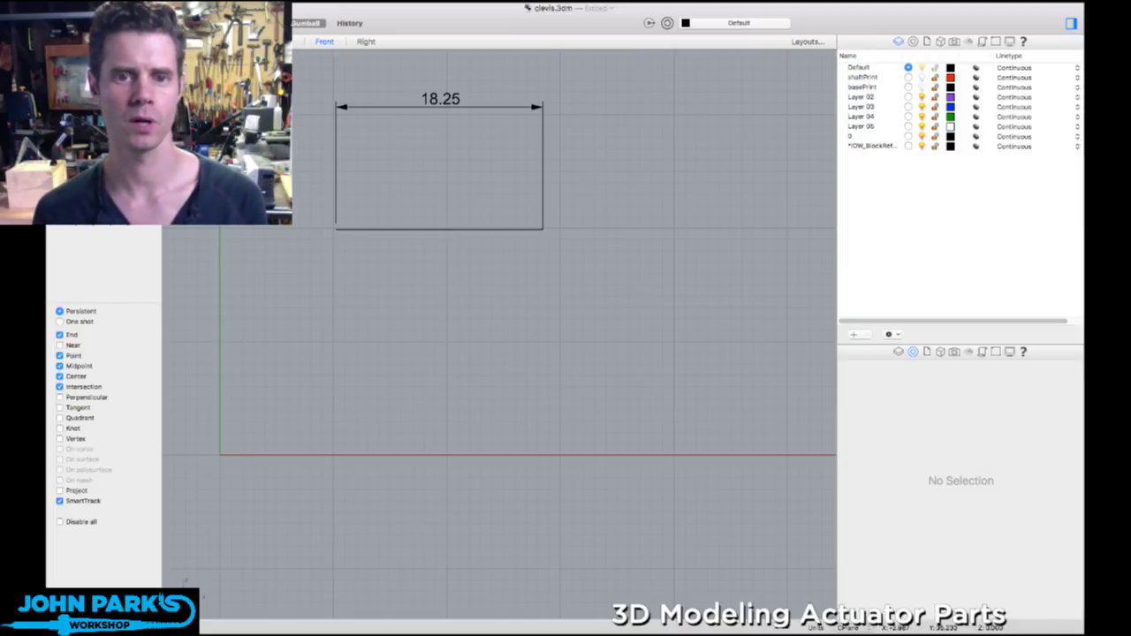
- Draw a 50 by 30 rectangle in the Top view, away from the existing profile
key("ctrl+m")
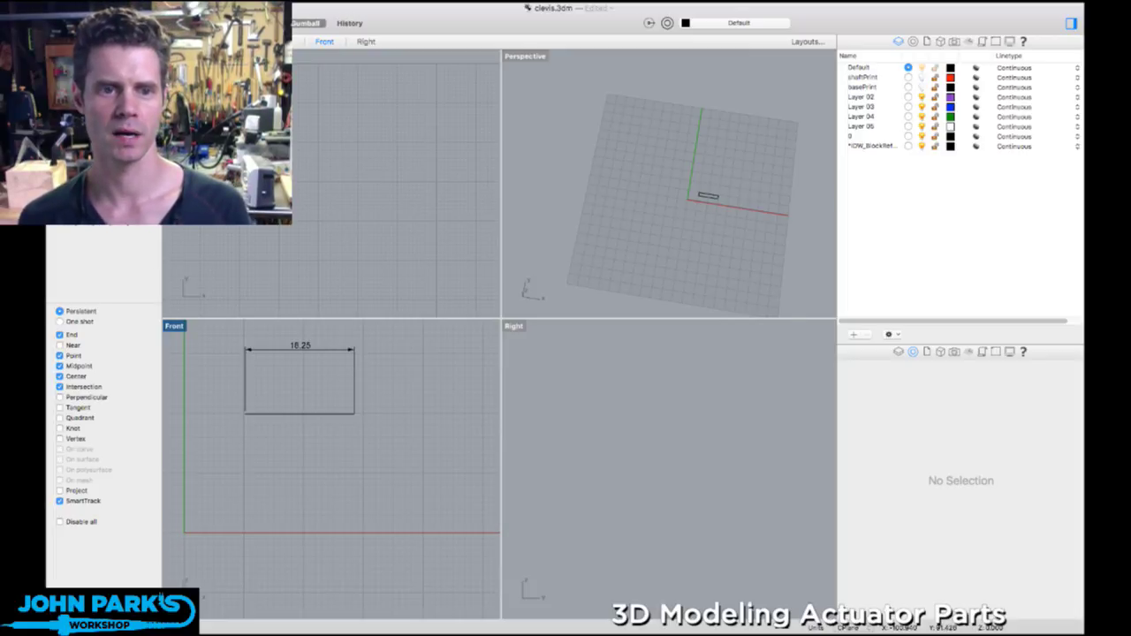
left_click(270, 217)
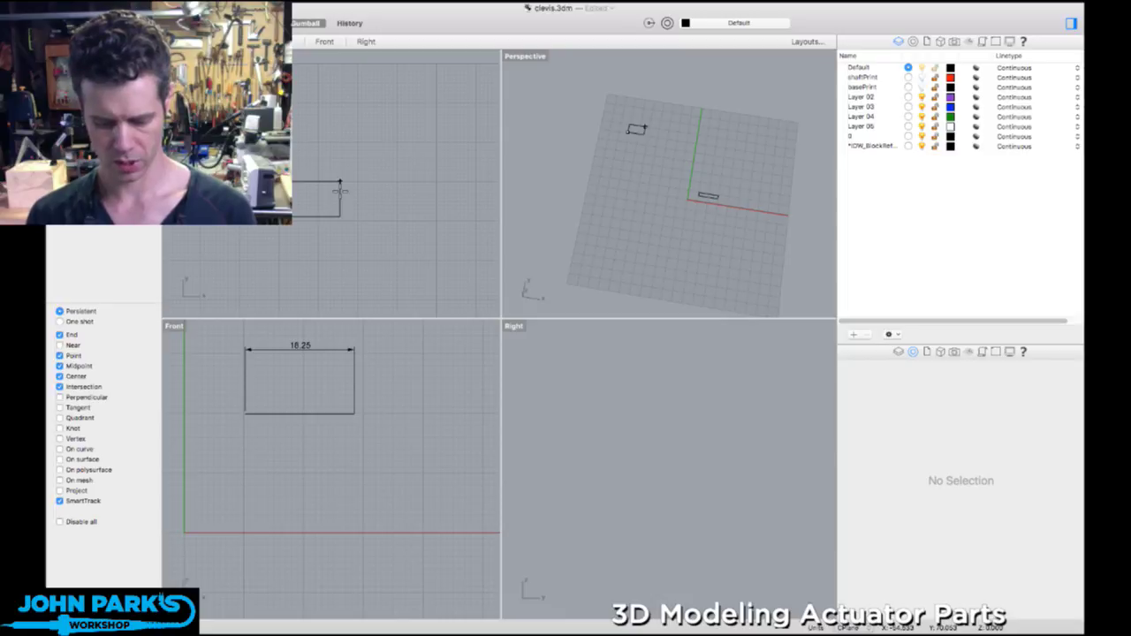
type("50")
key("Return")
type("30")
key("Return")
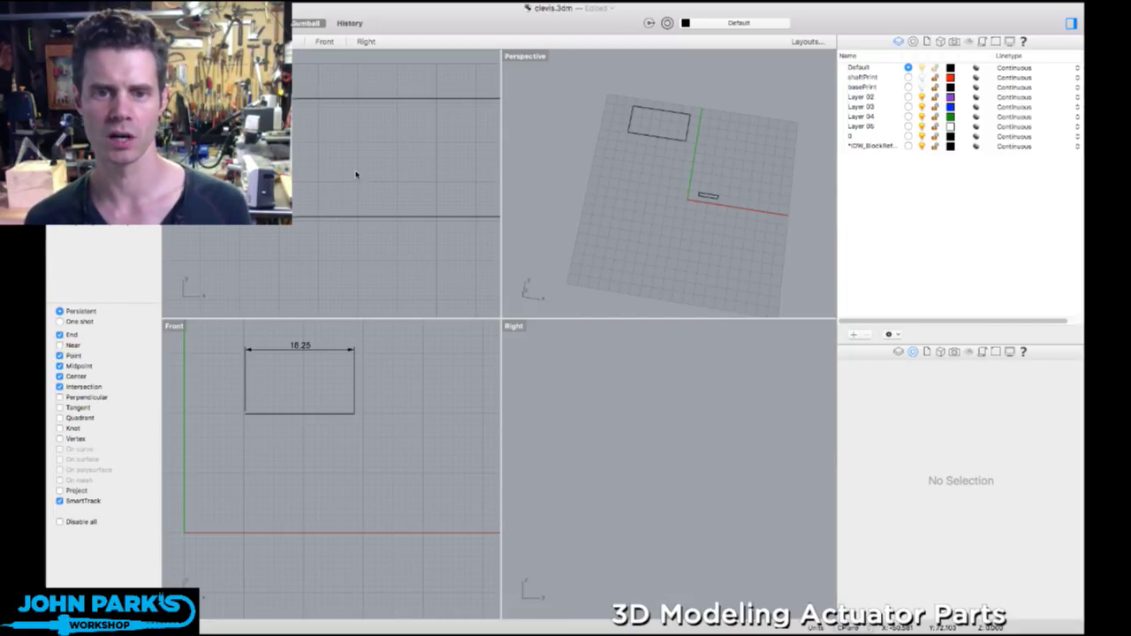
- Move the 50 by 30 rectangle next to the origin so it crosses the Y axis just above the profile in the Top view
right_click_drag(356, 175, 228, 204)
scroll(311, 132, "down", 3)
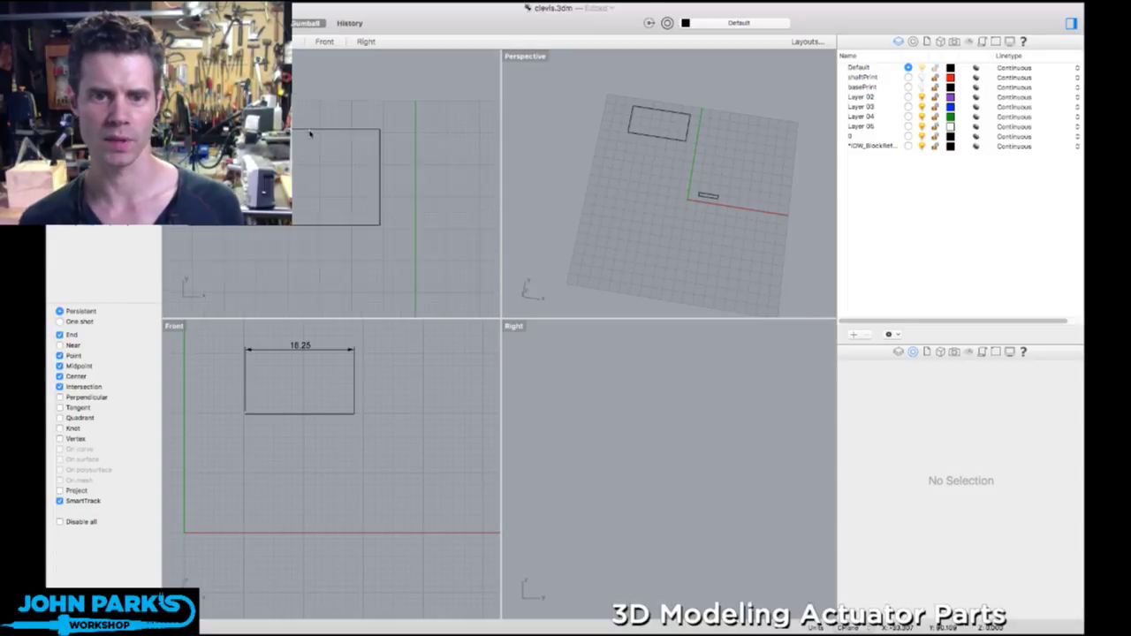
left_click_drag(311, 130, 409, 223)
left_click(635, 219)
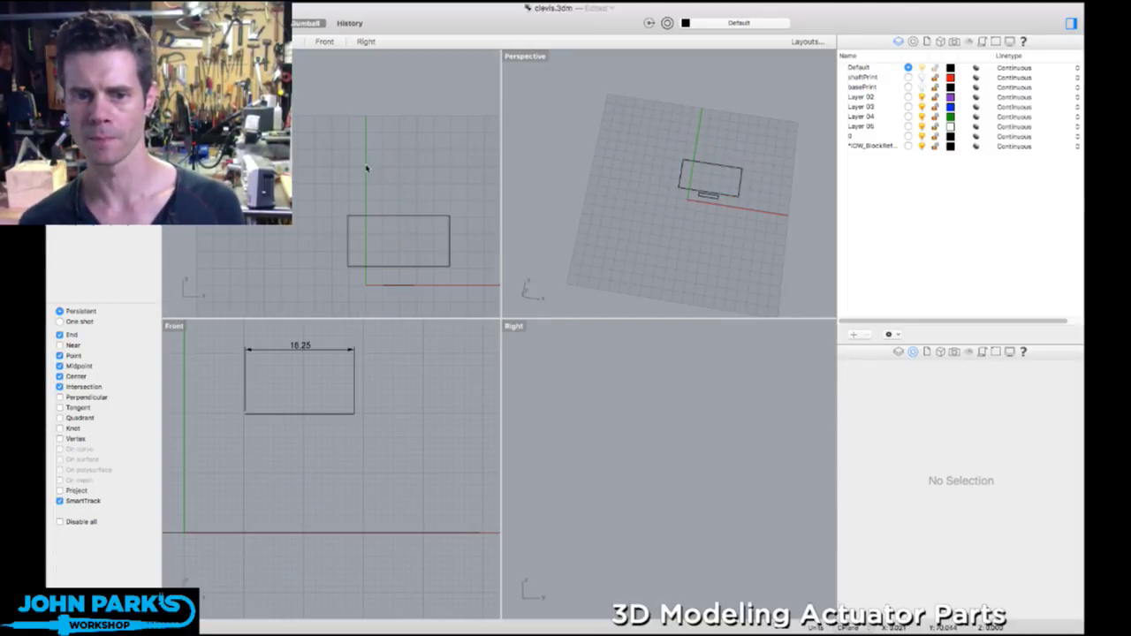
right_click_drag(378, 190, 369, 153)
scroll(386, 183, "up", 4)
right_click_drag(415, 225, 376, 182)
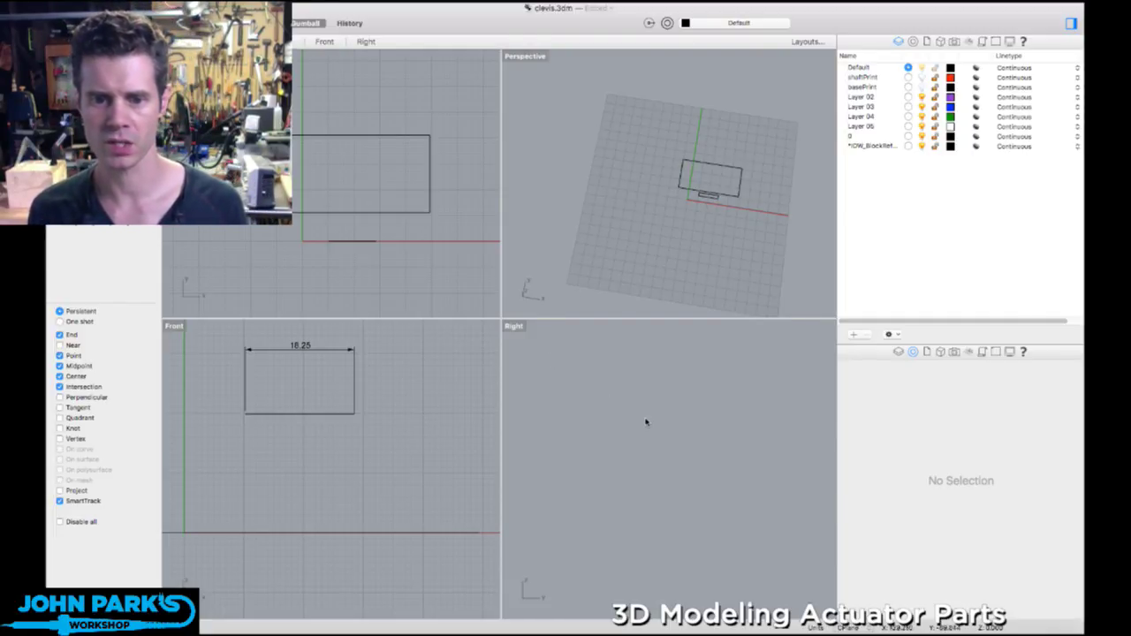
- Start a polyline and examine the end-point snaps on the rectangle and the L-shaped profile in the Right and Perspective views
scroll(645, 423, "down", 4)
right_click_drag(608, 506, 831, 483)
right_click_drag(660, 452, 702, 433)
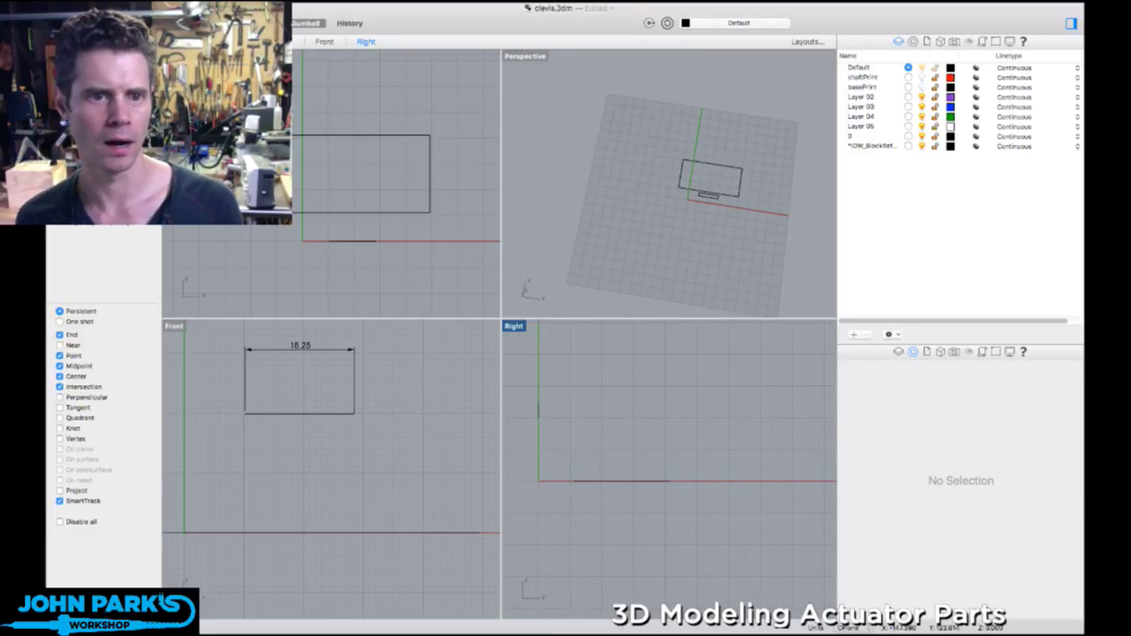
key("Return")
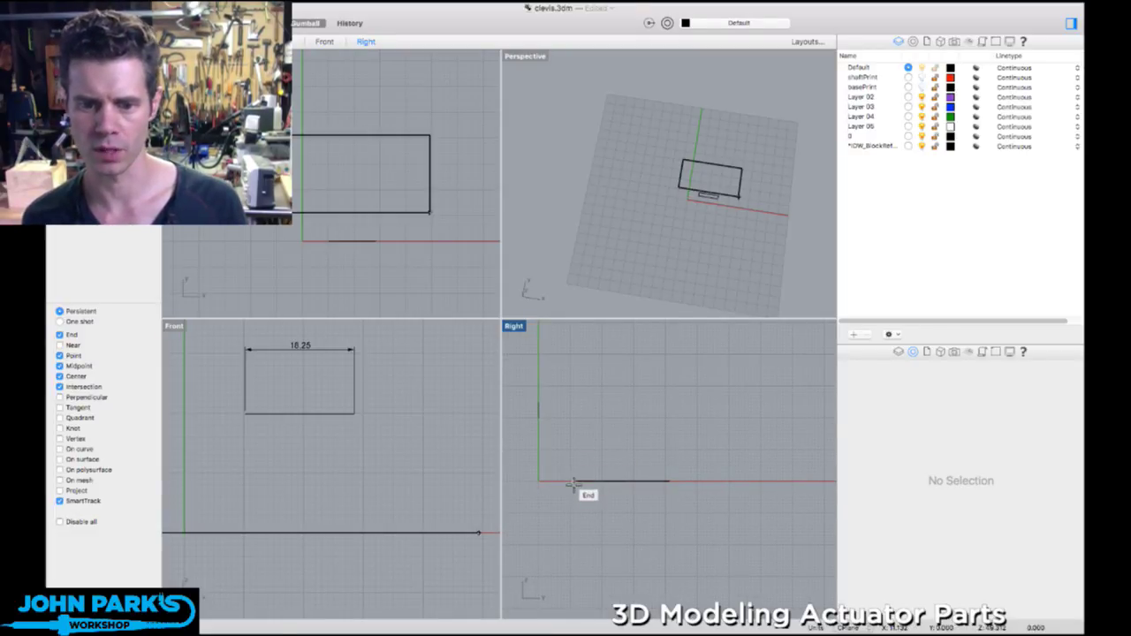
scroll(573, 484, "up", 2)
scroll(573, 485, "up", 1)
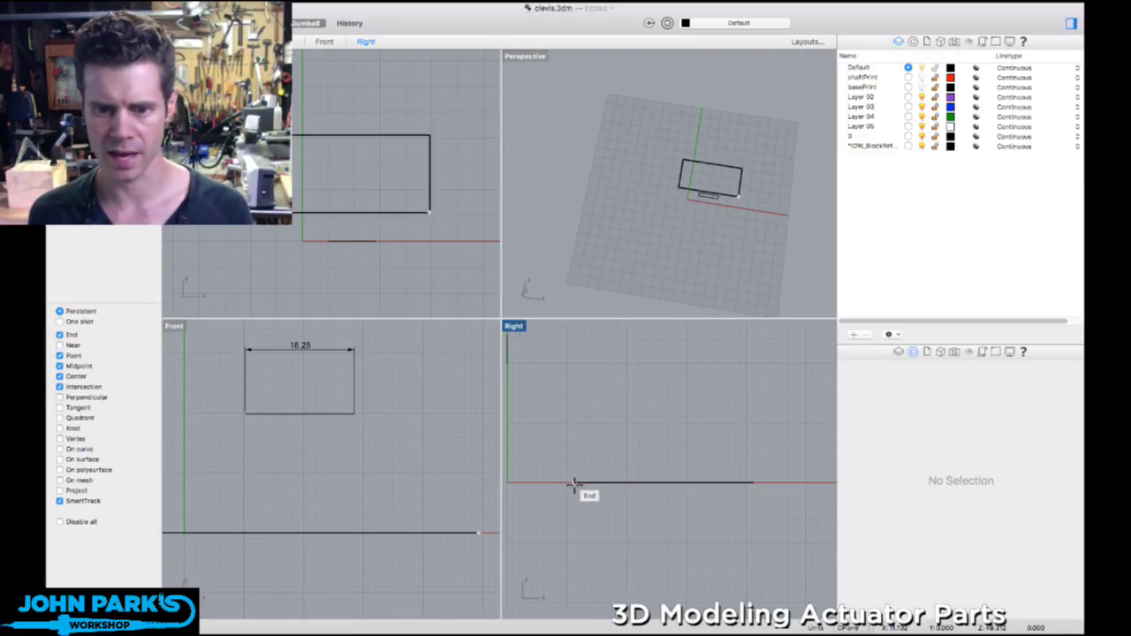
scroll(574, 482, "up", 1)
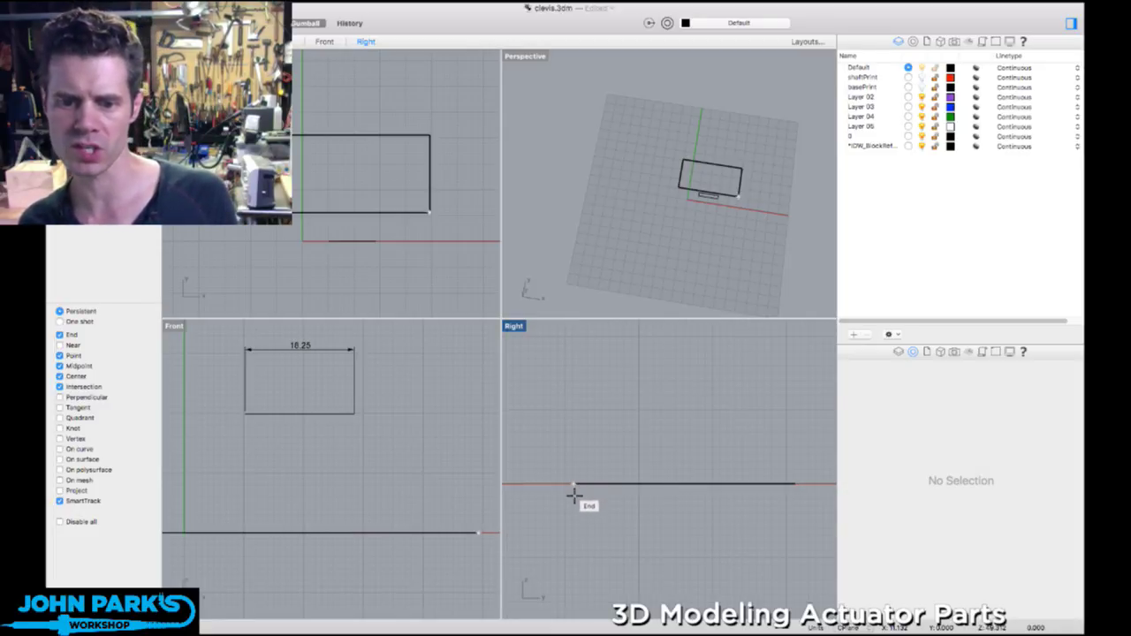
mouse_move(575, 486)
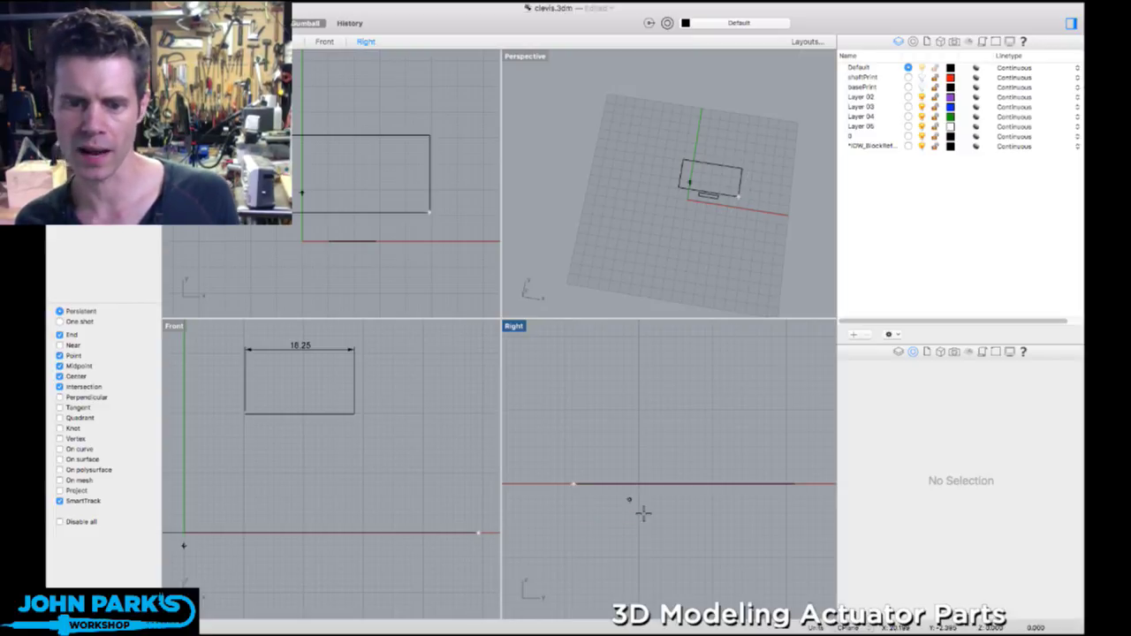
left_click(576, 485)
left_click(577, 485)
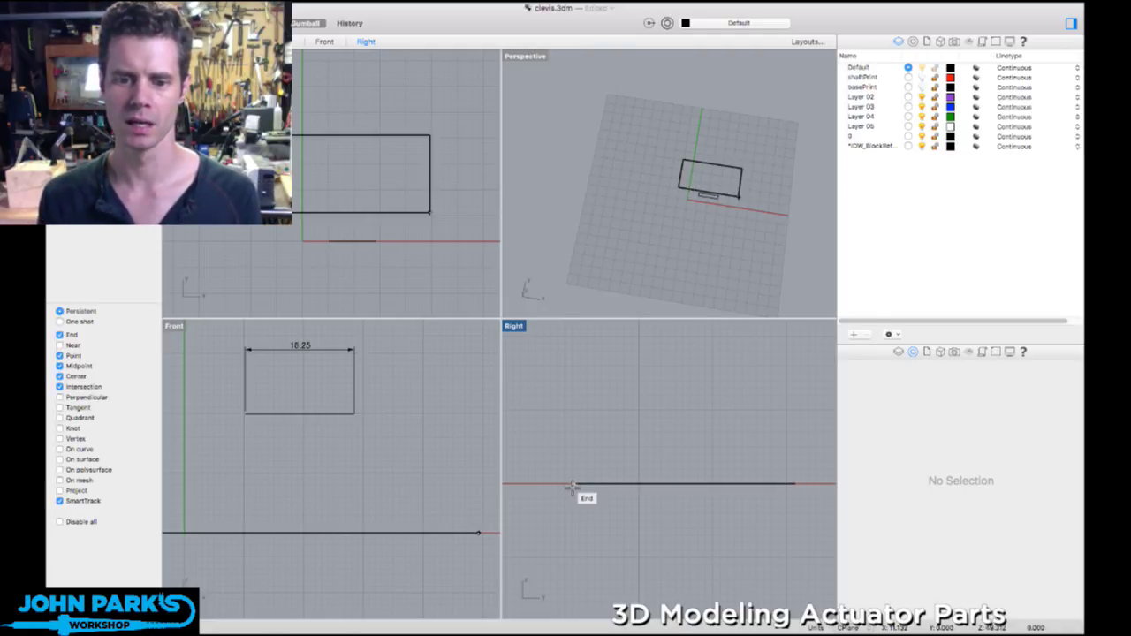
left_click(692, 260)
scroll(700, 250, "up", 6)
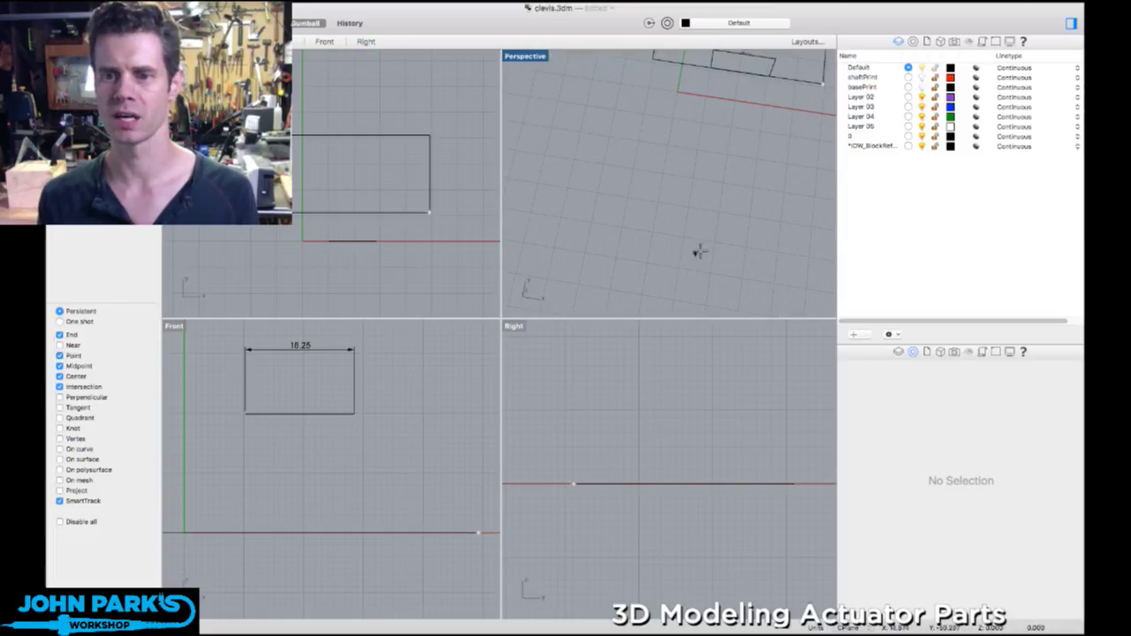
scroll(681, 142, "down", 6)
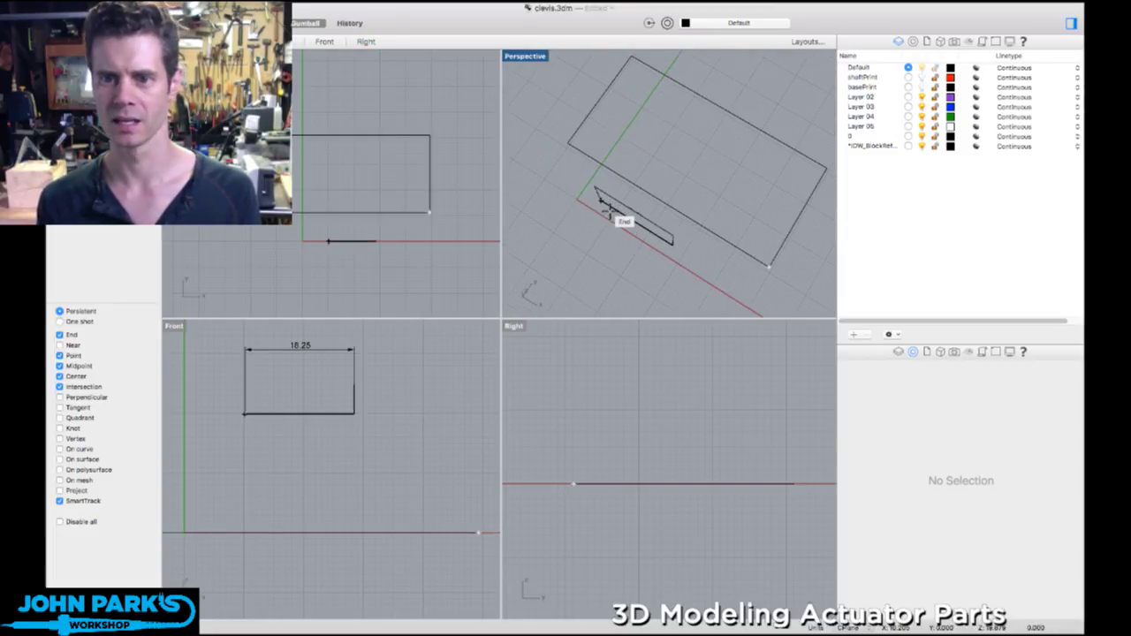
left_click(602, 442)
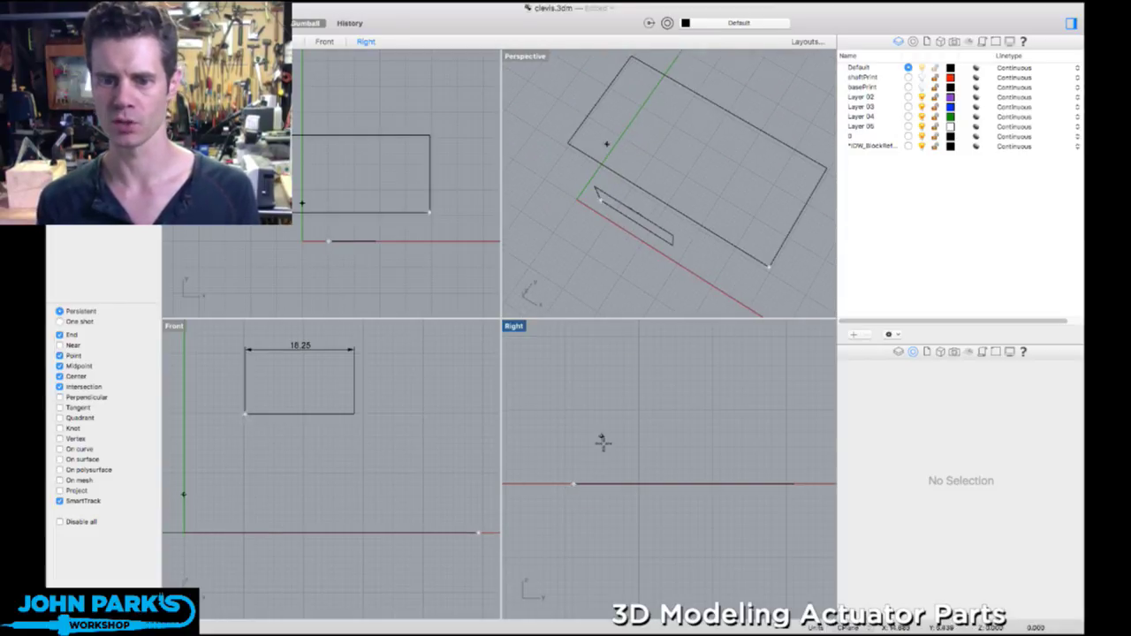
- Draw a polyline in the Right view from the rectangle's corner, about 28 straight up and about 4 horizontally away from the Z axis
left_click(573, 485)
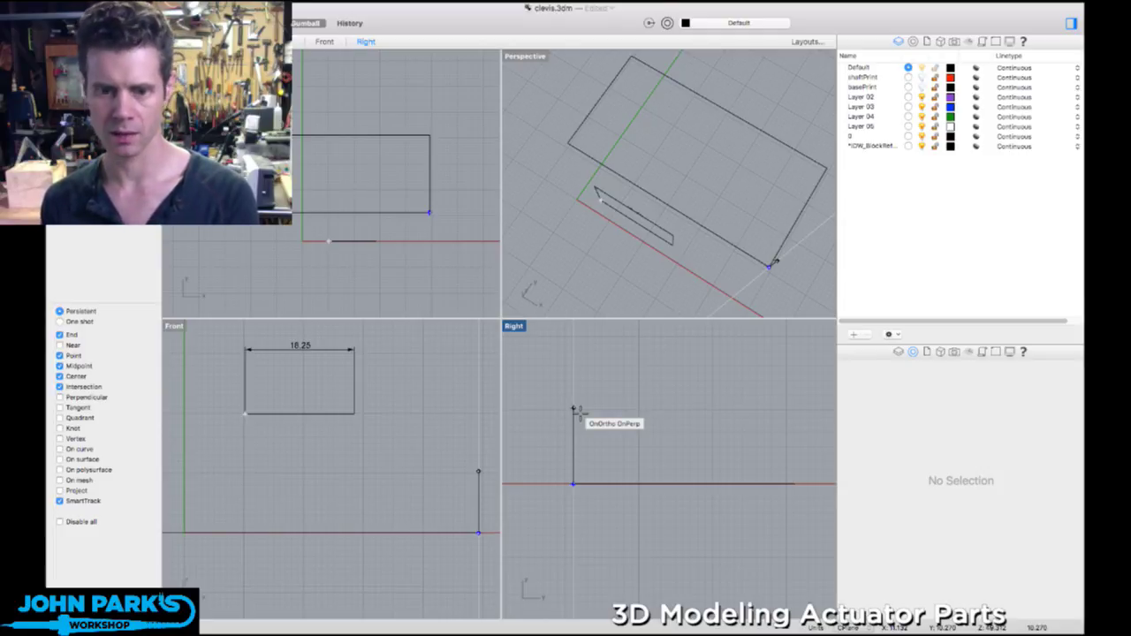
key("Return")
left_click(579, 412)
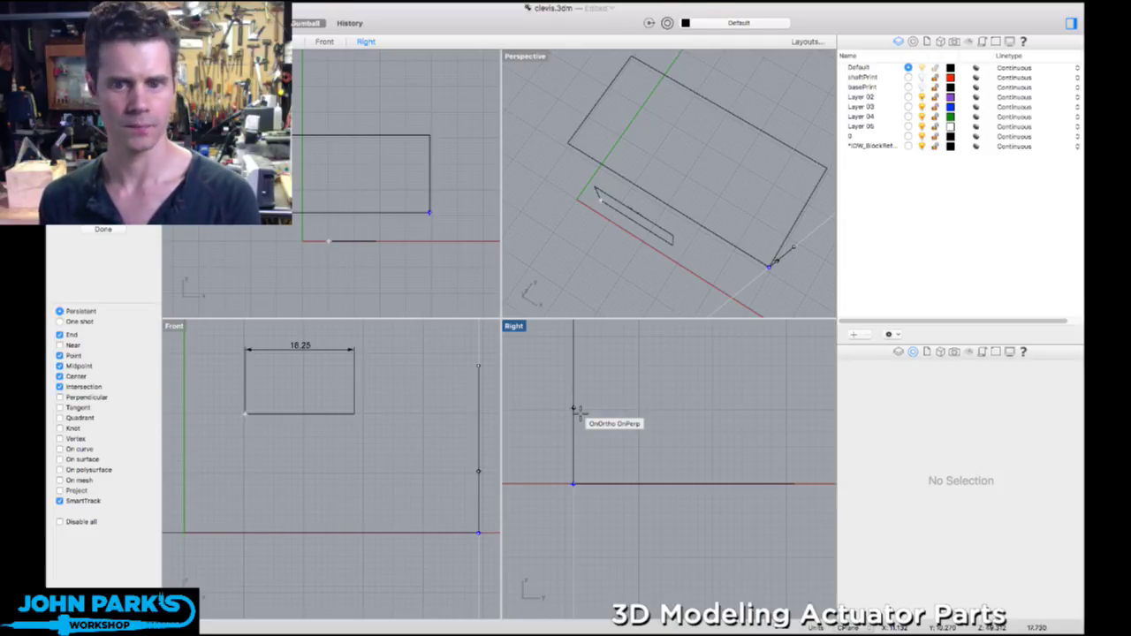
scroll(581, 386, "down", 4)
right_click_drag(580, 415, 587, 500)
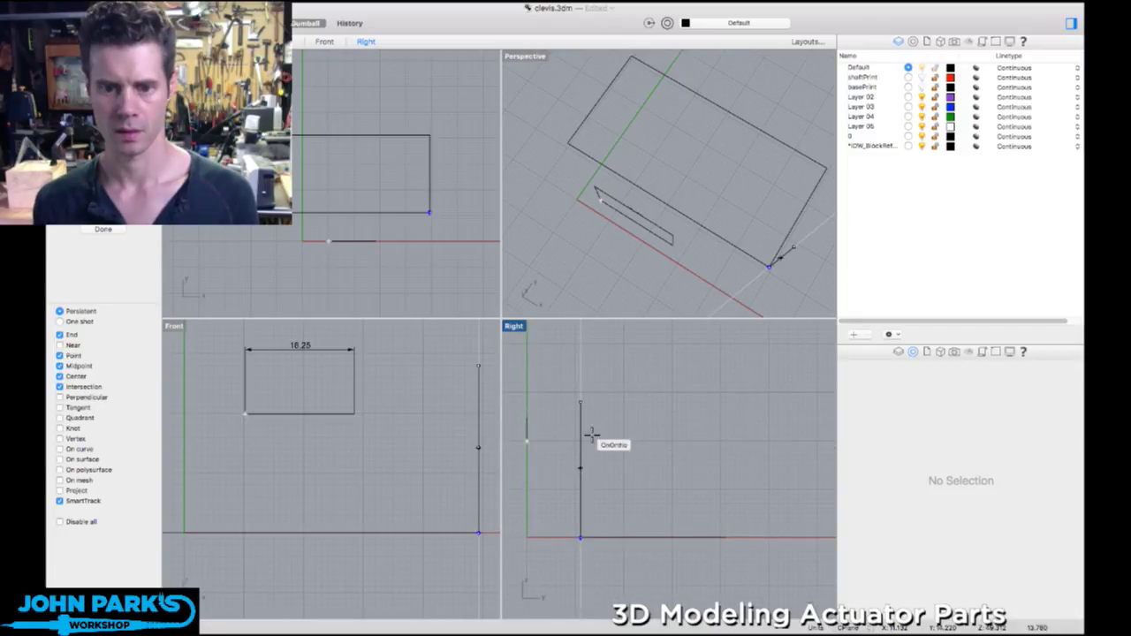
double_click(515, 327)
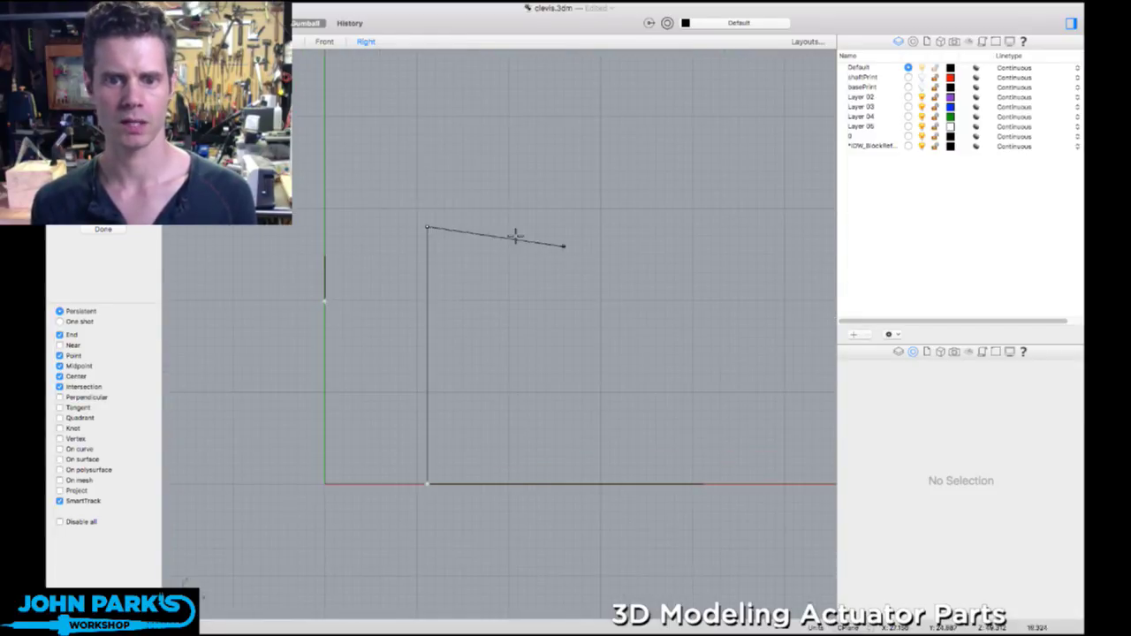
left_click(467, 229)
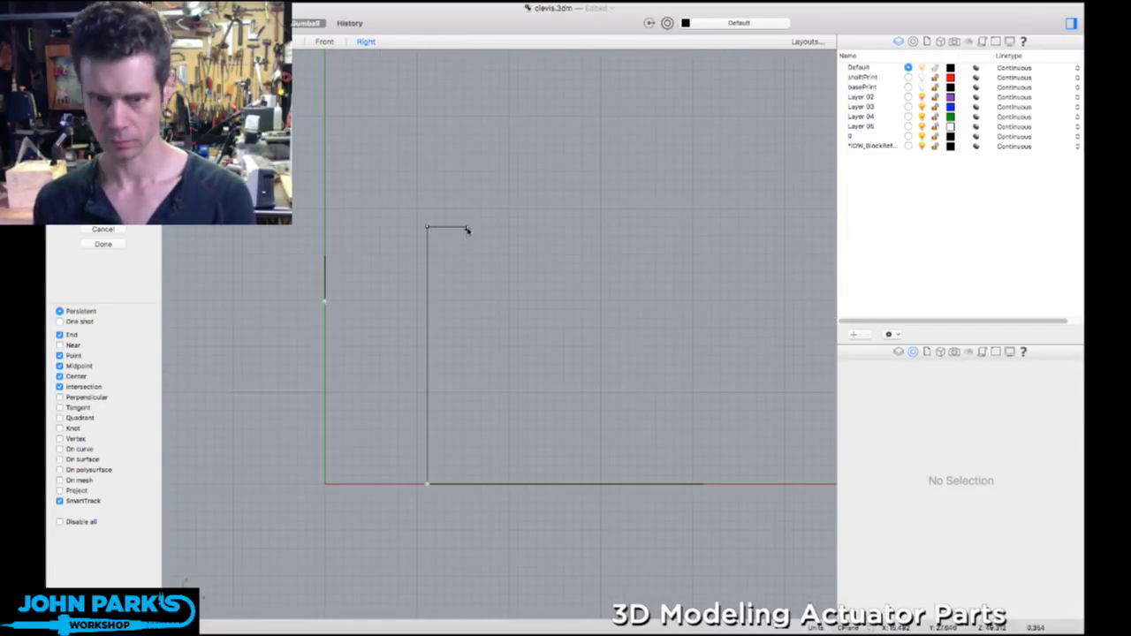
key("Return")
double_click(173, 56)
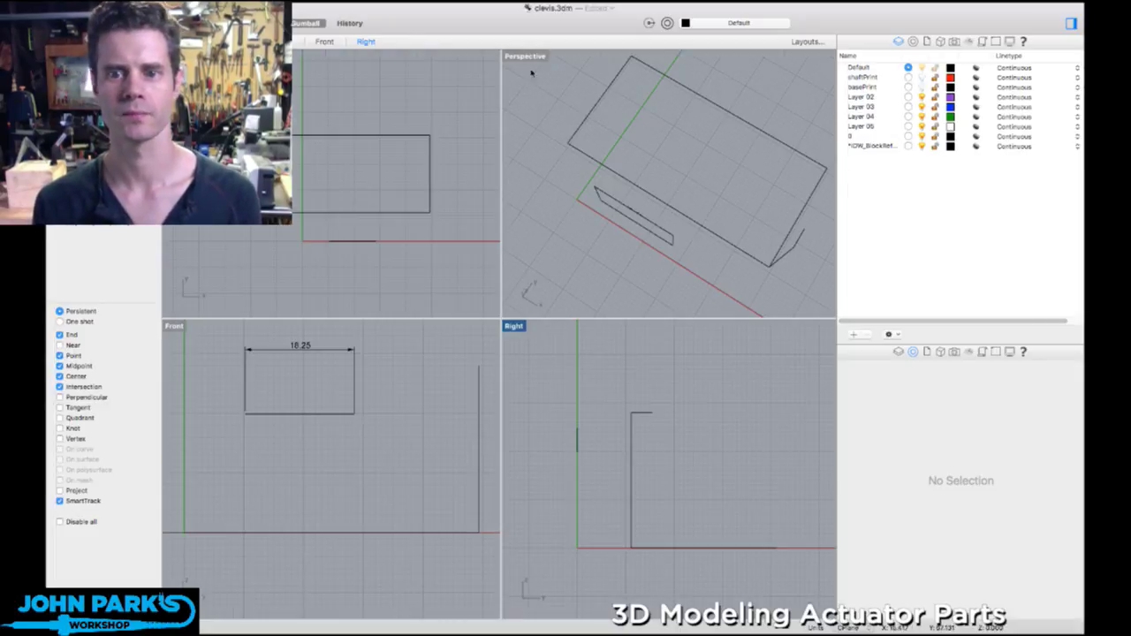
- Examine the L-shaped profile in the Perspective view, seeing how it sits relative to the rectangle and the vertical polyline
right_click_drag(533, 73, 624, 193)
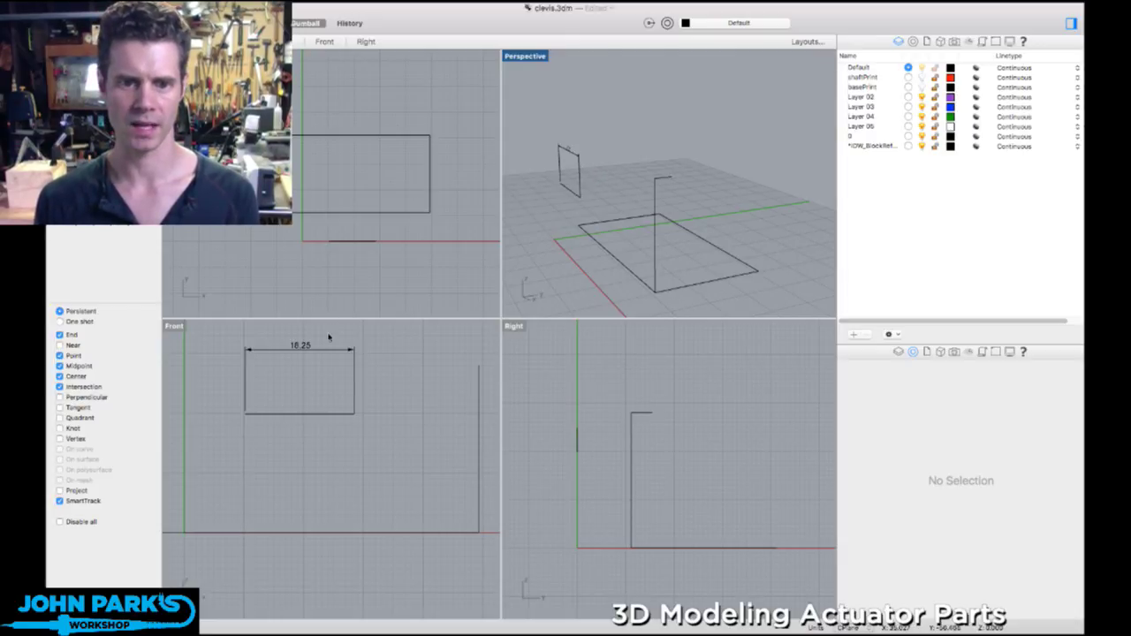
left_click(335, 414)
right_click_drag(681, 221, 625, 114)
double_click(531, 58)
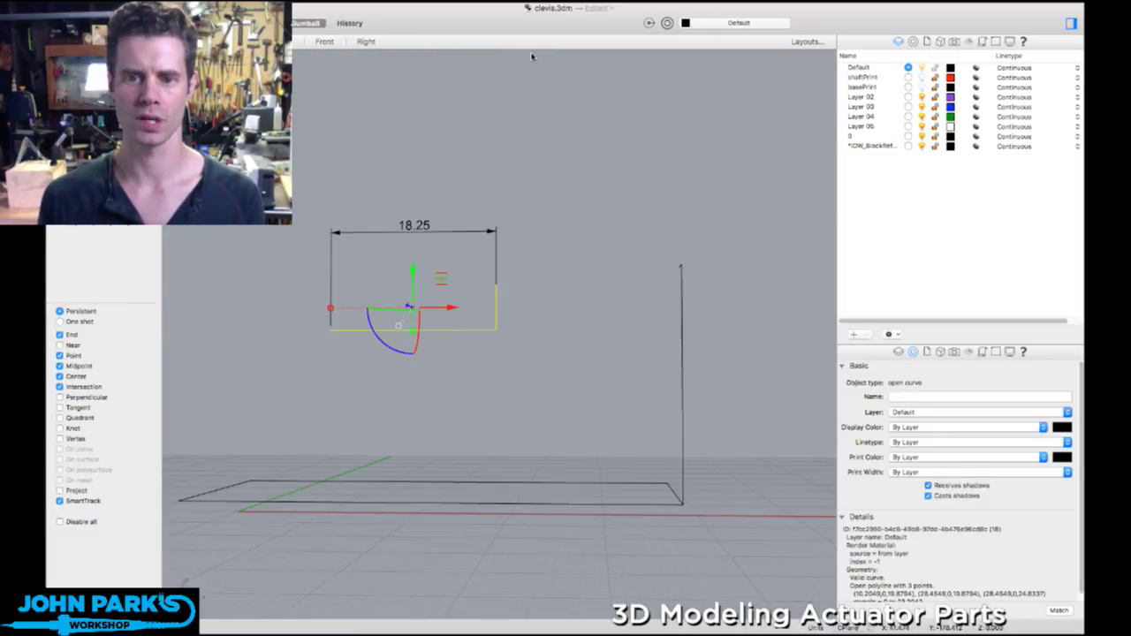
scroll(460, 268, "up", 3)
right_click_drag(459, 268, 624, 253)
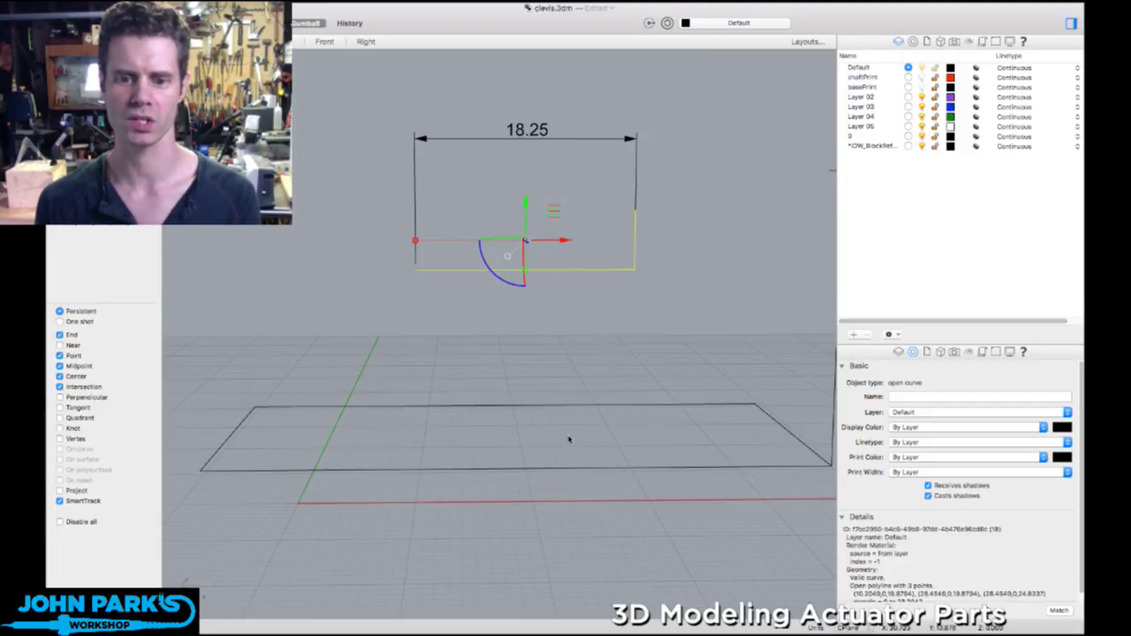
double_click(187, 57)
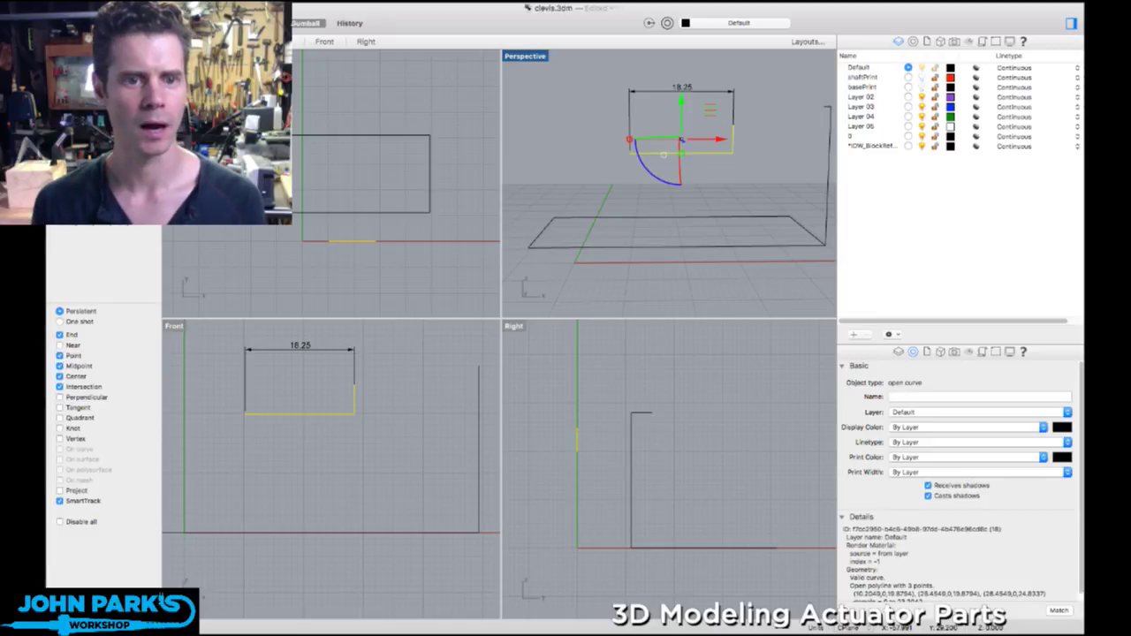
- Try to move the L-shaped profile by its horizontal segment's midpoint down to the midpoint of the rectangle's edge in the Front view
key("Return")
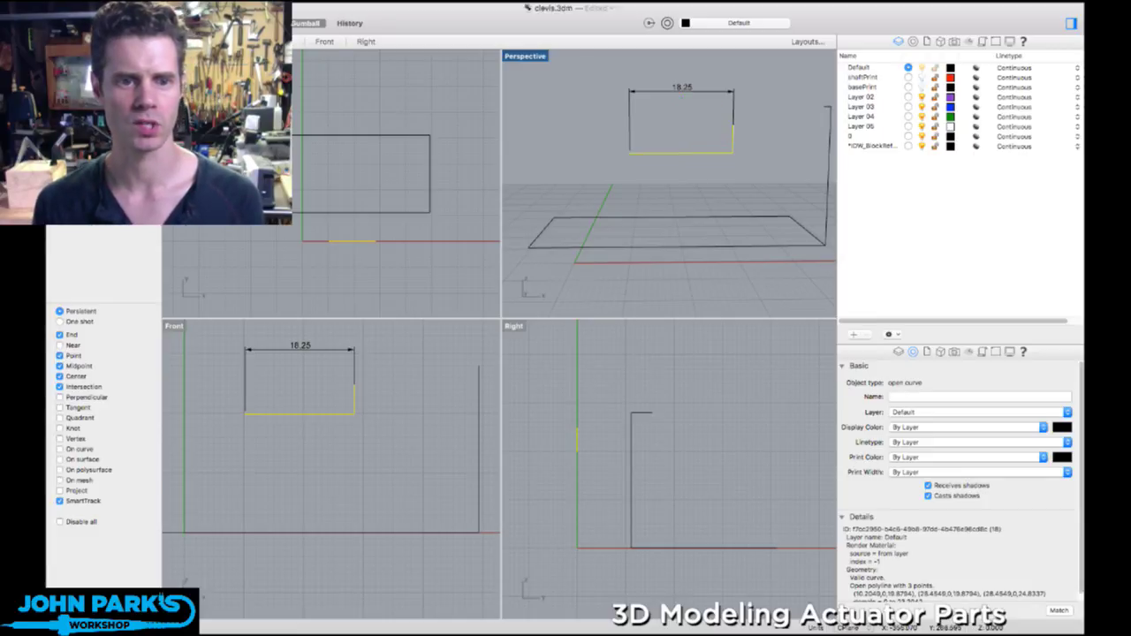
left_click(353, 214)
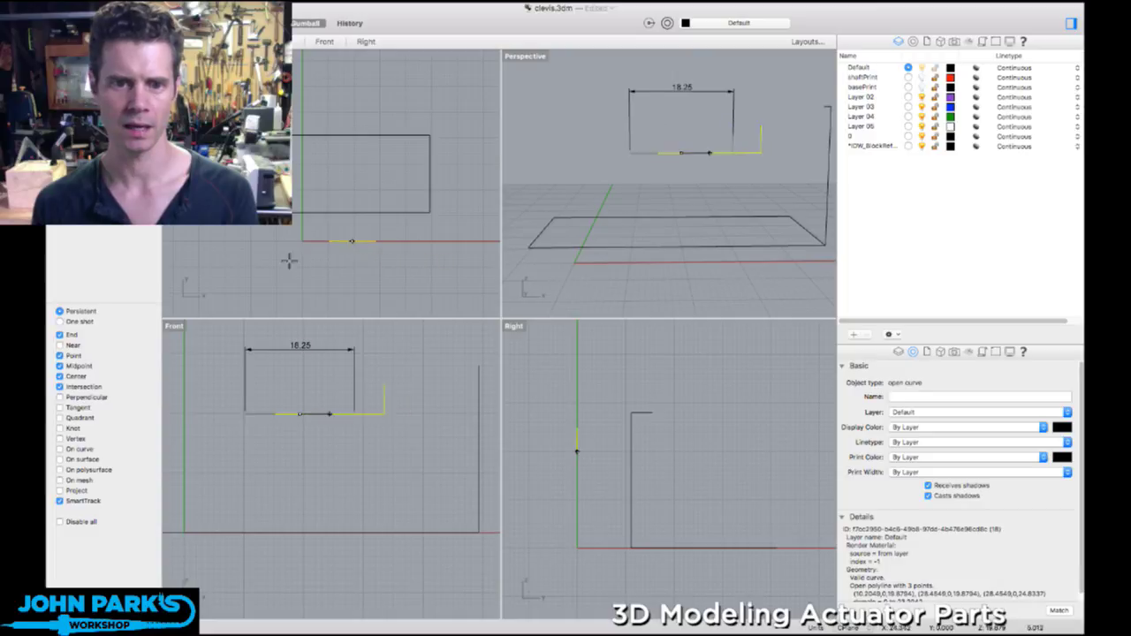
left_click(352, 243)
key("Return")
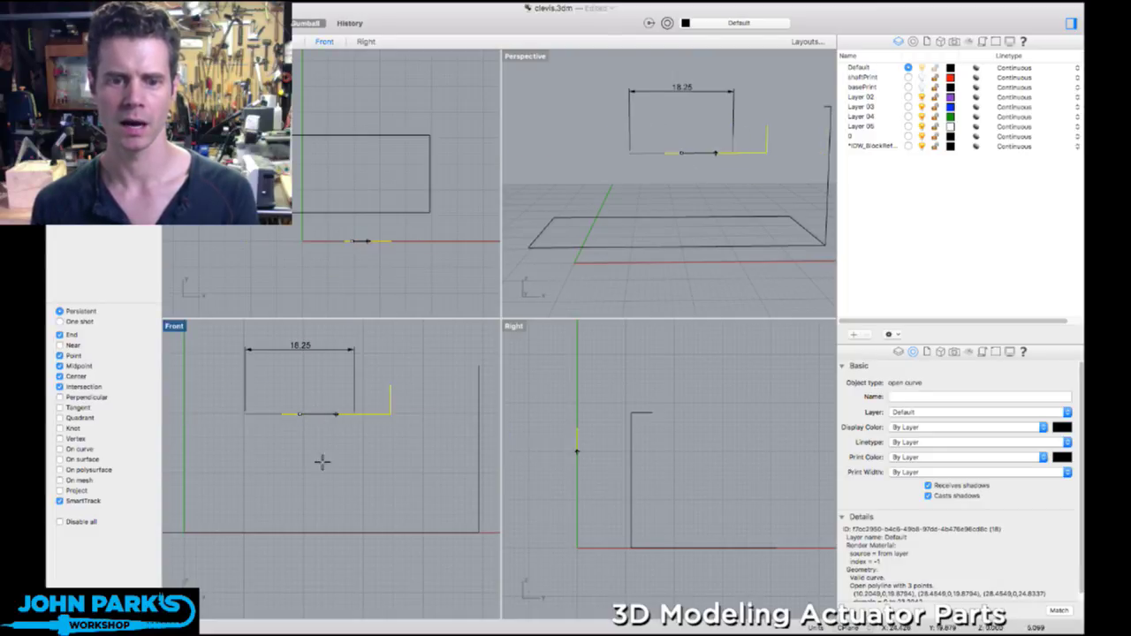
left_click(299, 414)
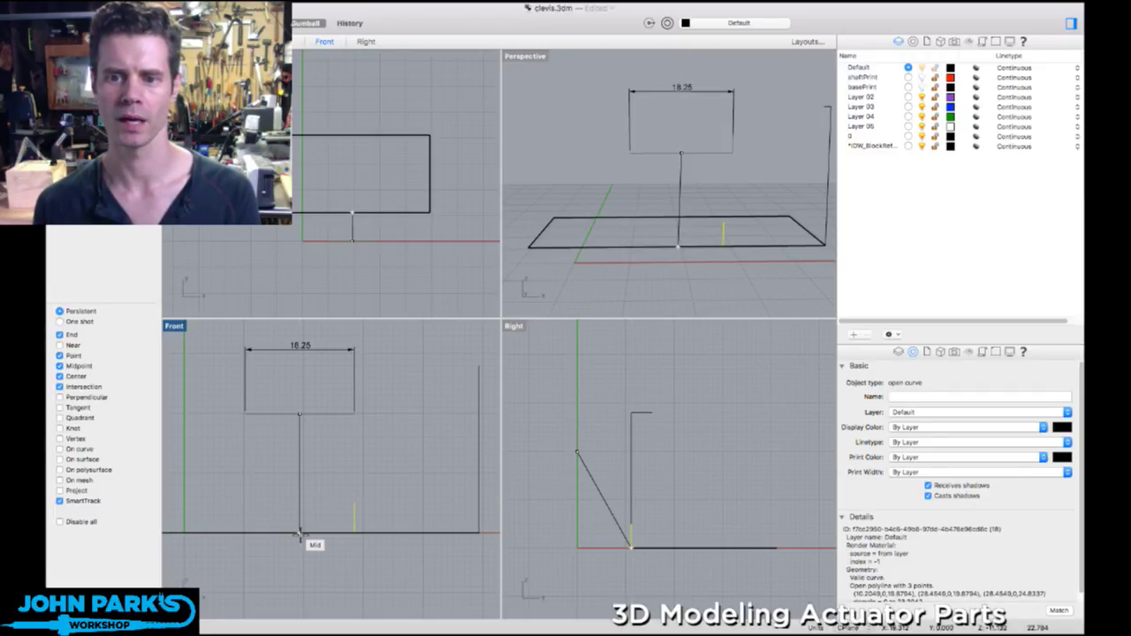
left_click(300, 425)
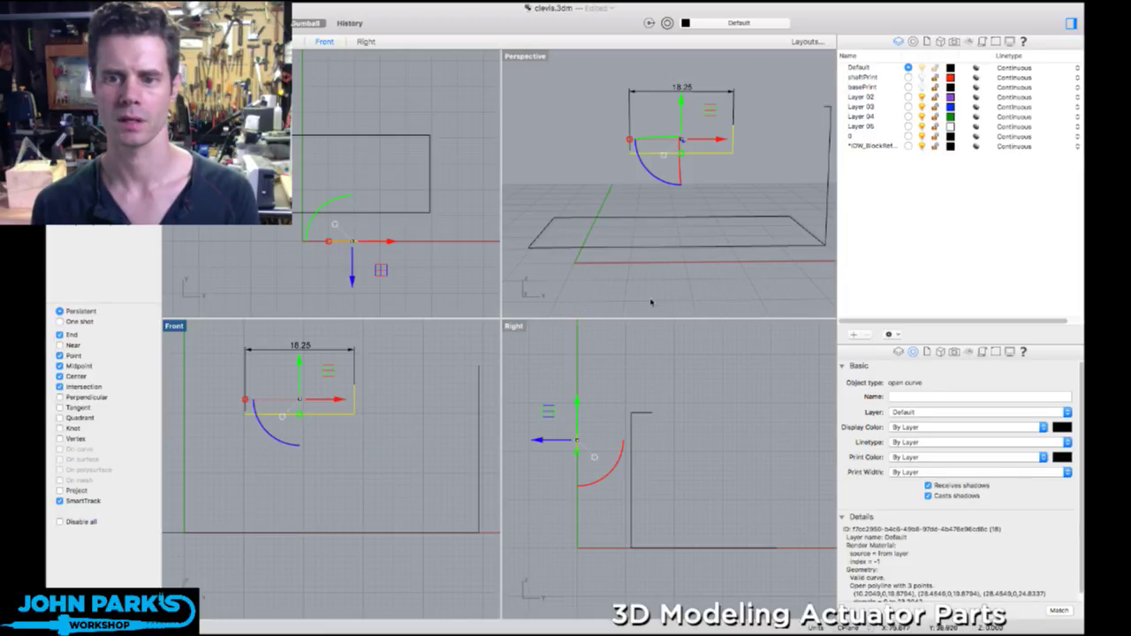
key("Delete")
right_click_drag(687, 276, 614, 301)
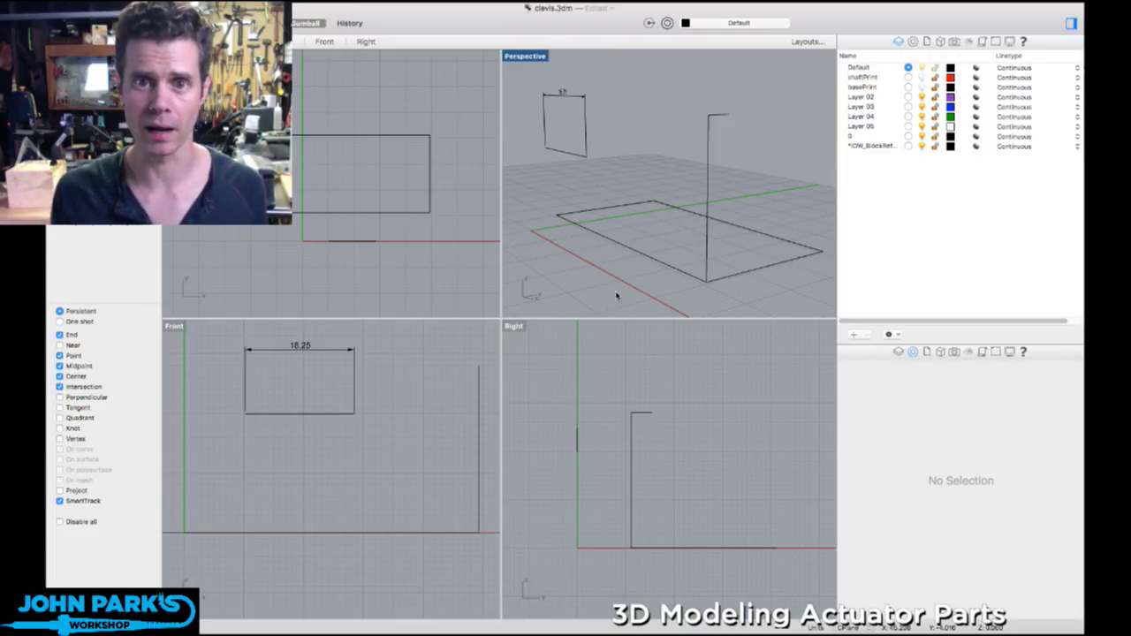
right_click_drag(622, 169, 395, 187)
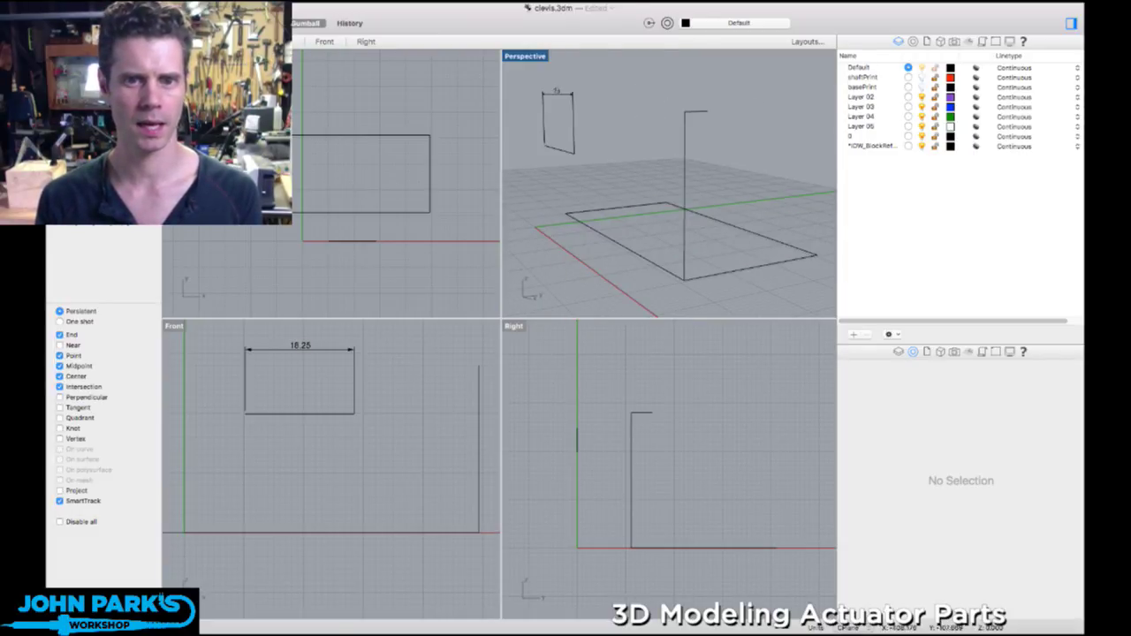
- Round all corners of the rectangle in the Top view with a radius of about 2.6, with all object snaps disabled
scroll(300, 142, "up", 2)
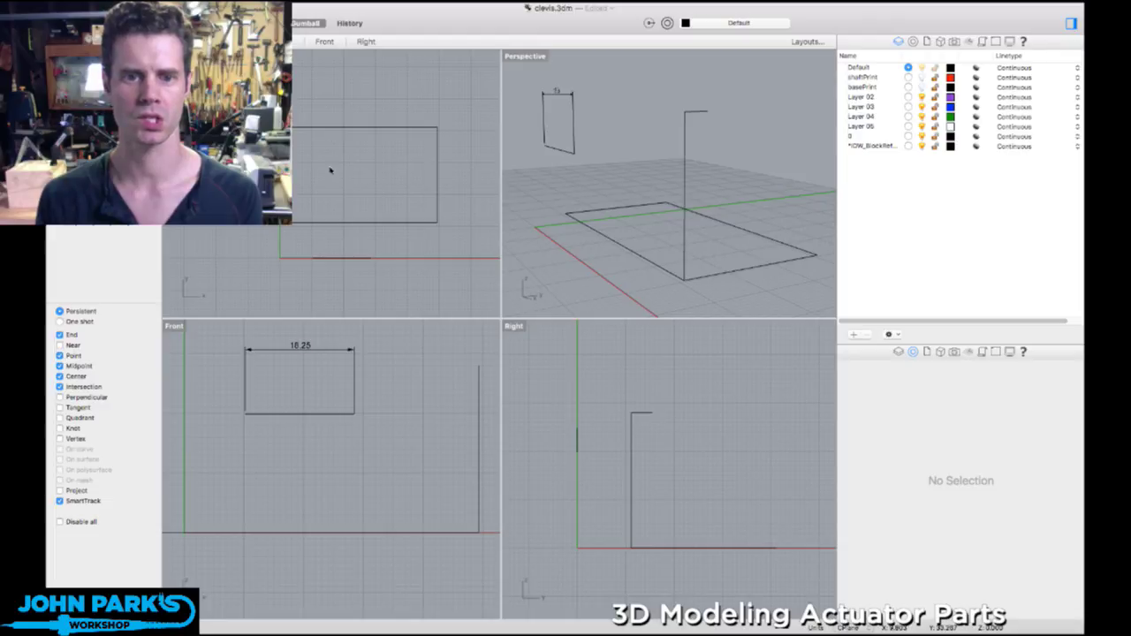
left_click(310, 129)
double_click(174, 56)
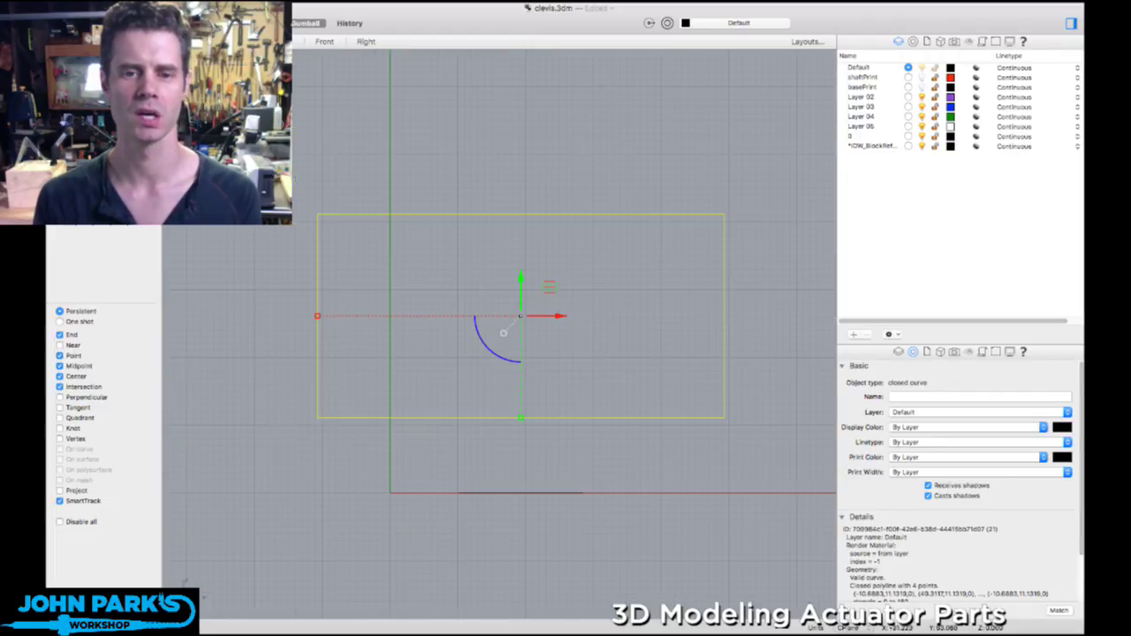
scroll(562, 244, "up", 4)
right_click_drag(562, 243, 569, 201)
key("Escape")
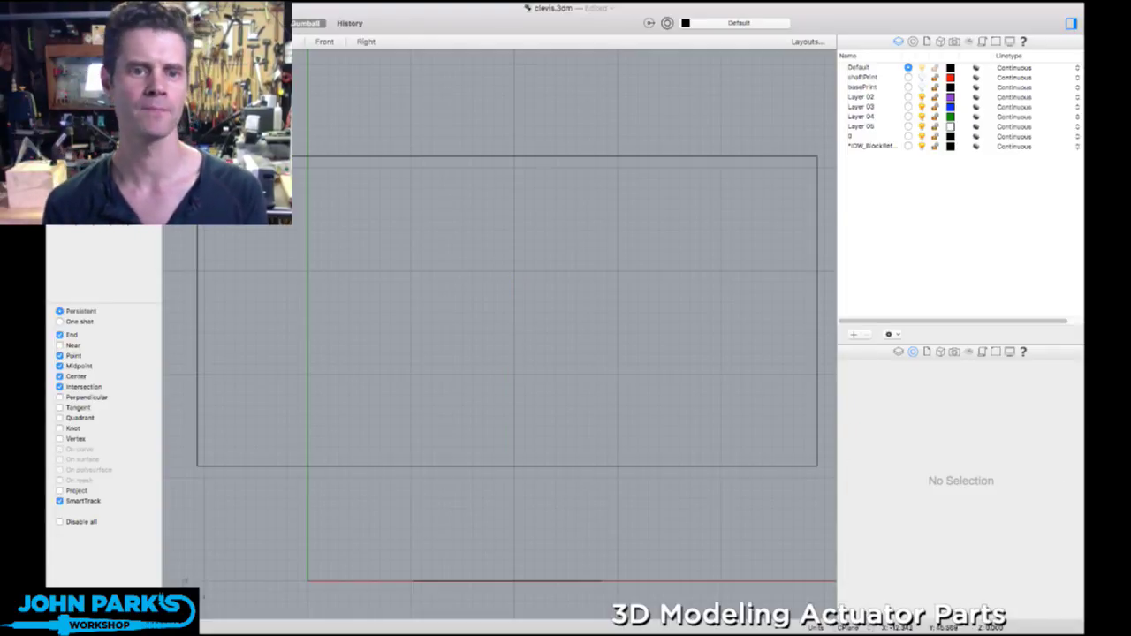
left_click(397, 156)
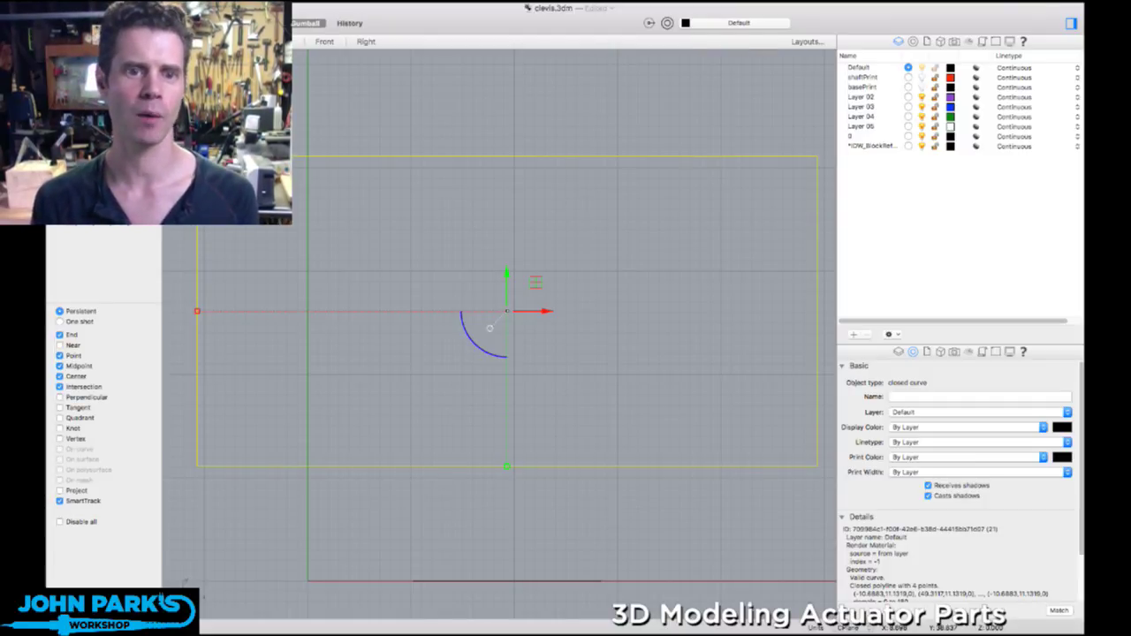
key("Escape")
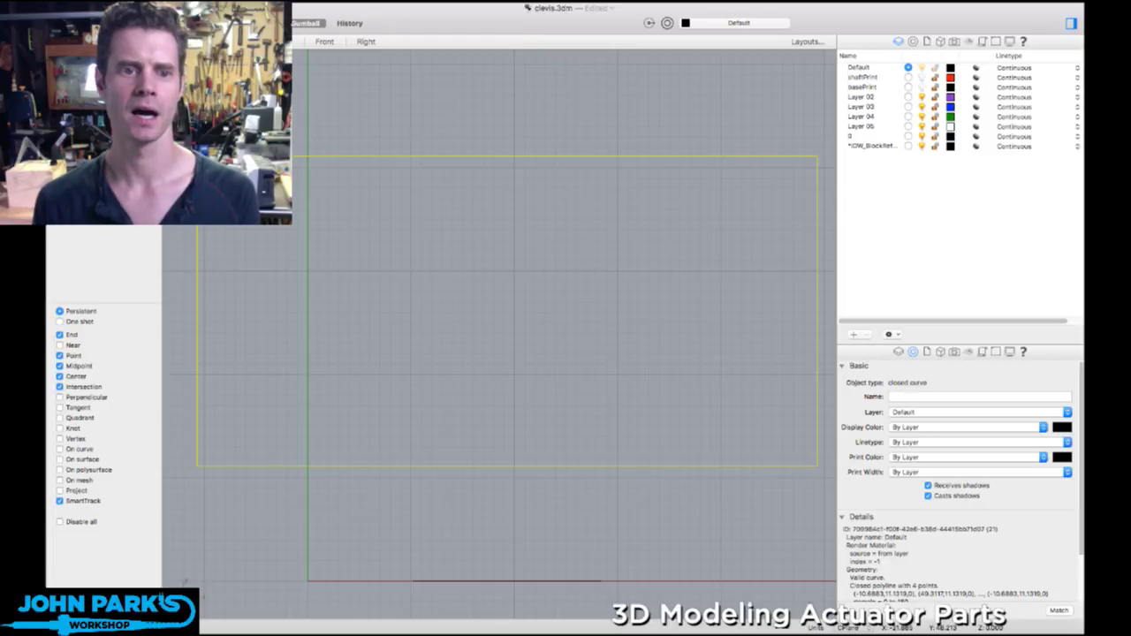
left_click(197, 156)
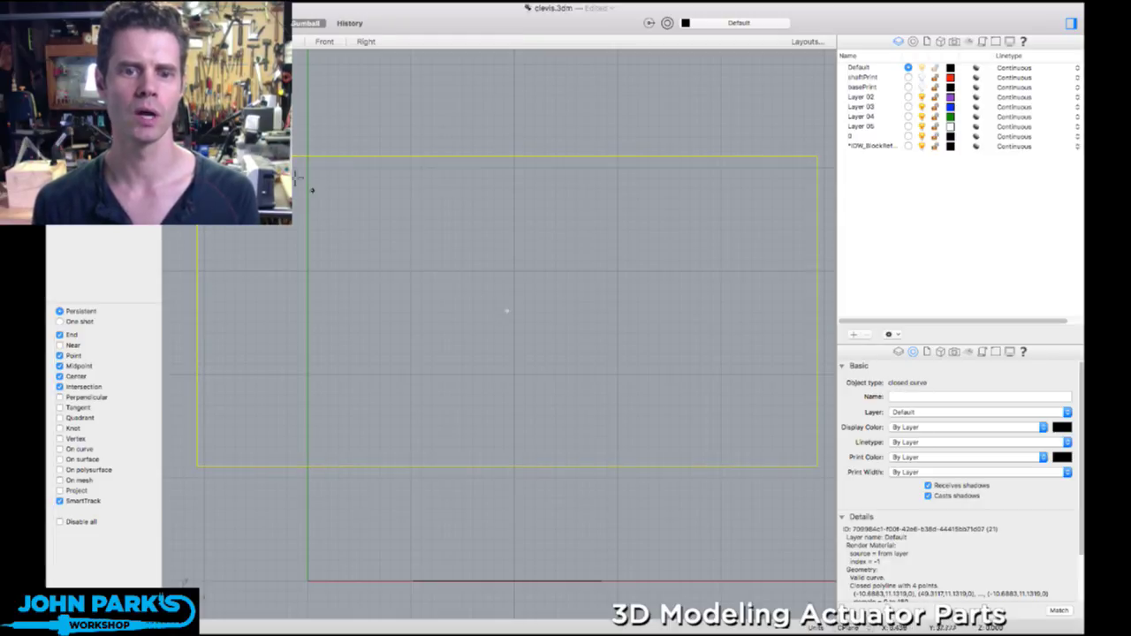
scroll(505, 310, "up", 3)
right_click_drag(299, 165, 321, 164)
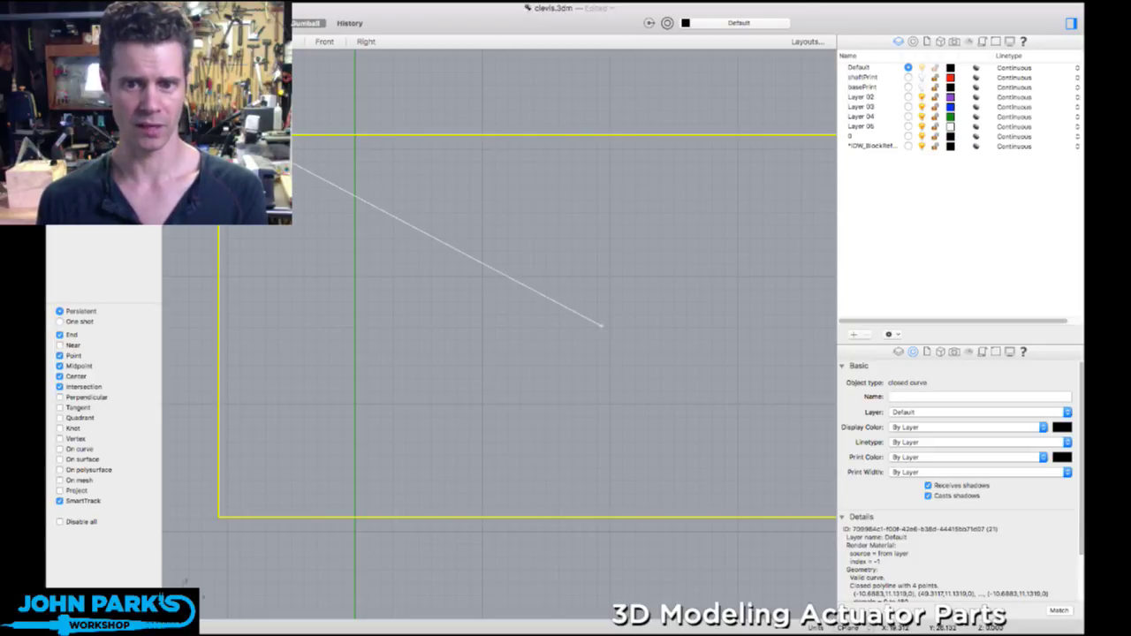
left_click(60, 522)
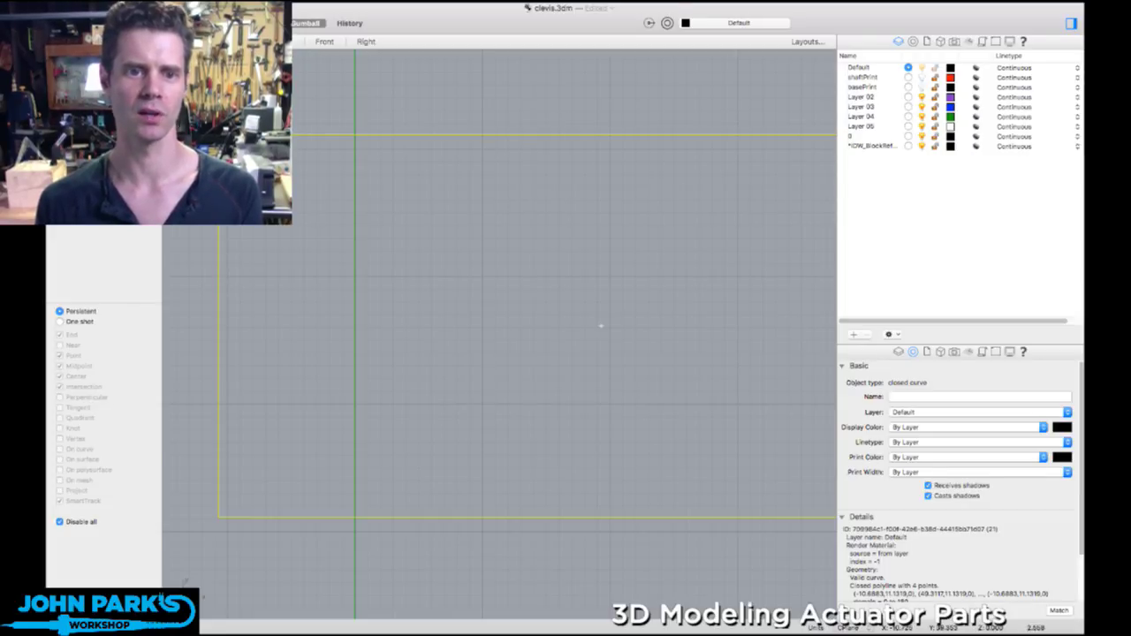
key("Return")
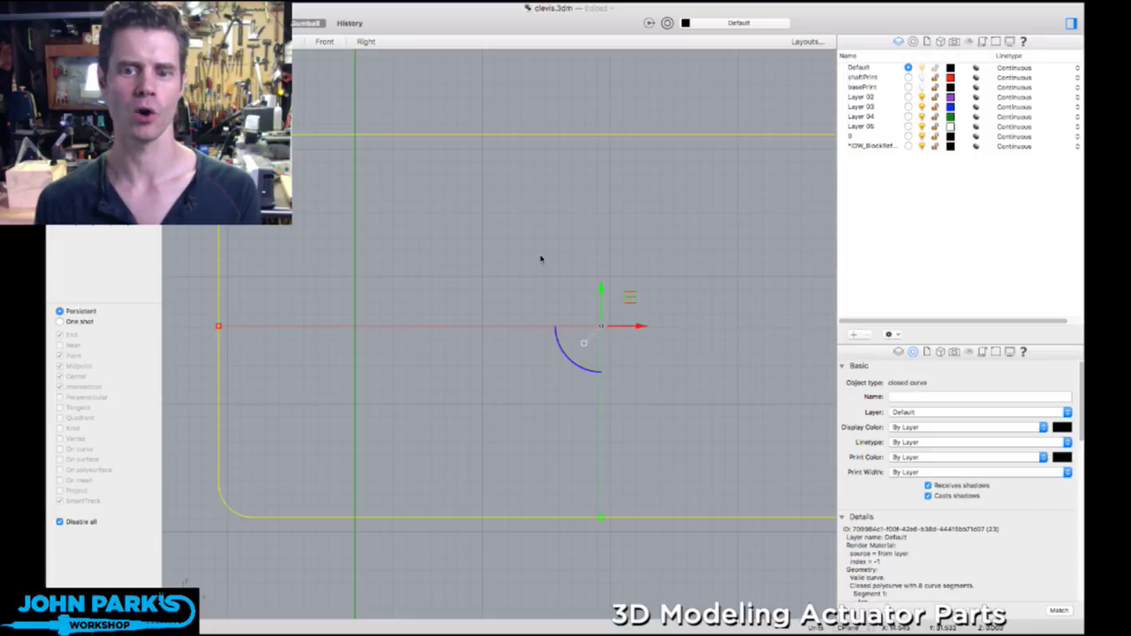
- Examine the rectangle's rounded corners in the Top view and the enlarged Perspective view
scroll(446, 256, "down", 3)
right_click_drag(380, 269, 500, 259)
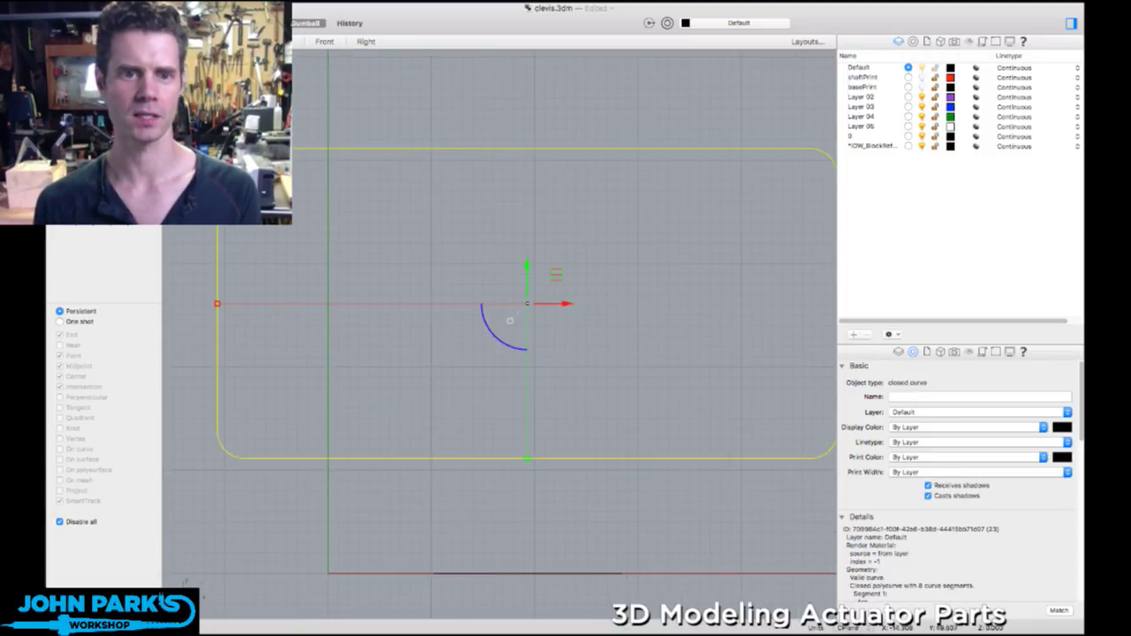
double_click(181, 57)
right_click_drag(670, 255, 653, 245)
left_click(549, 260)
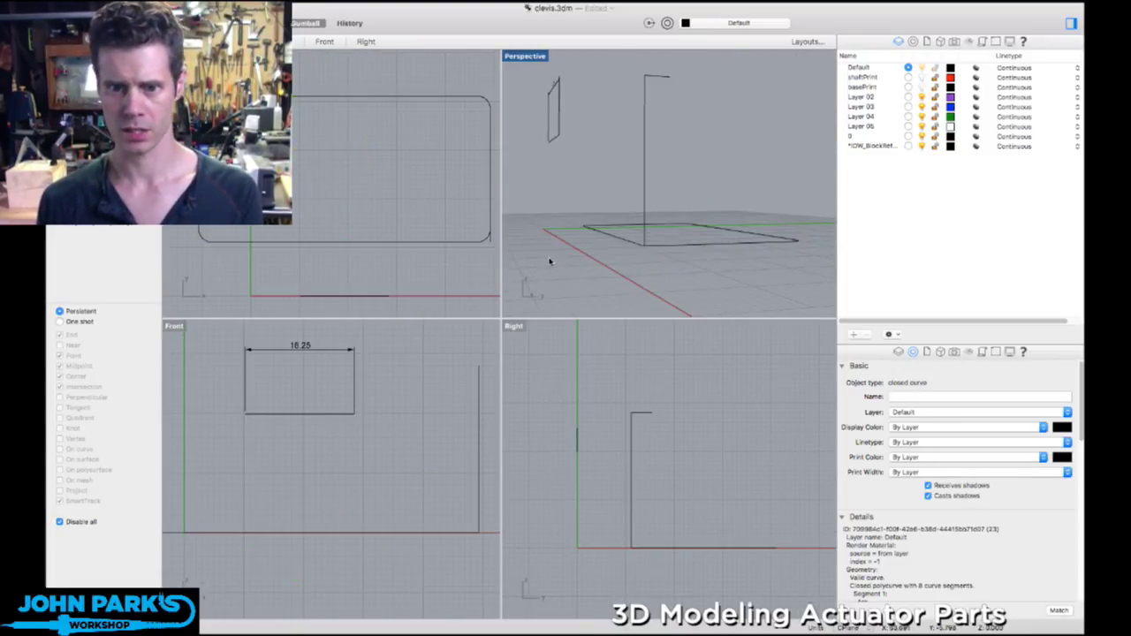
left_click(745, 233)
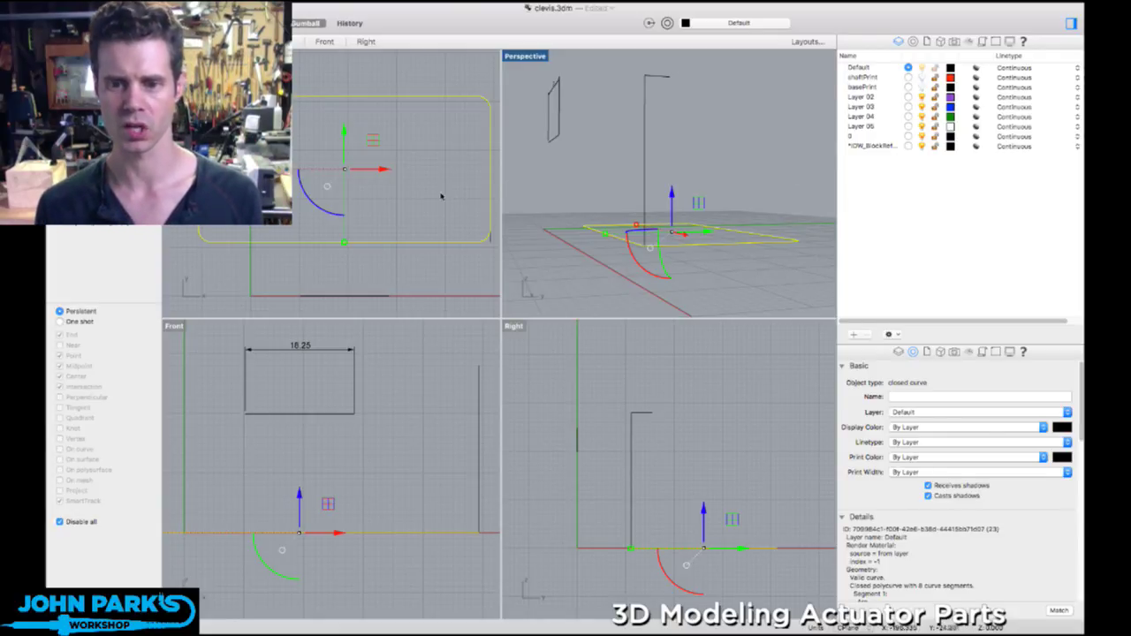
double_click(523, 59)
right_click_drag(459, 298, 613, 209)
left_click(601, 289)
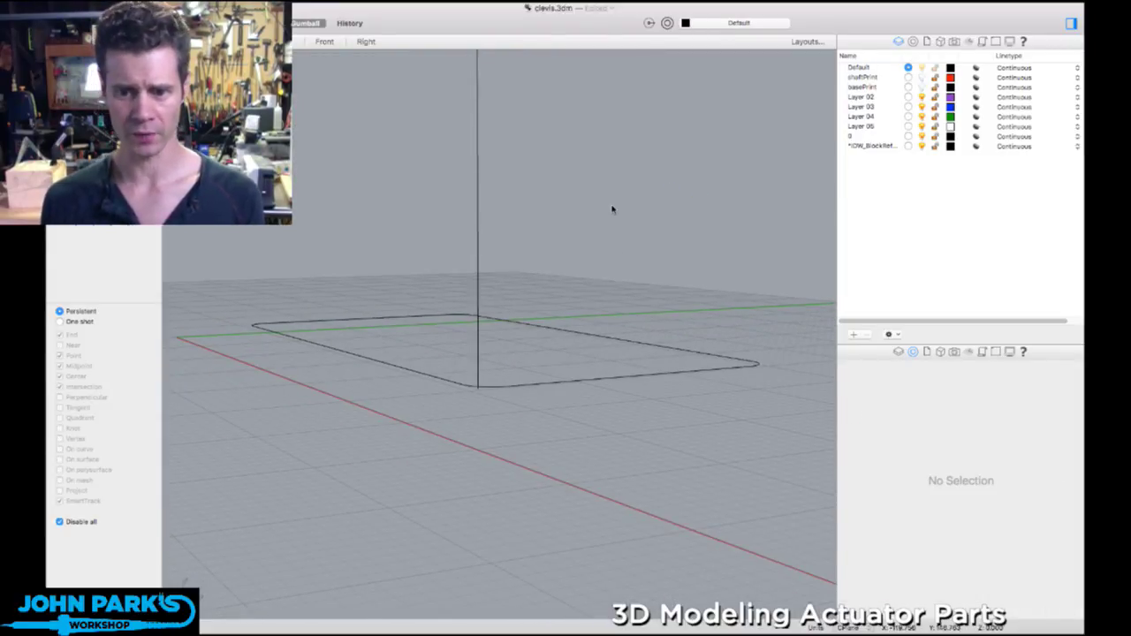
scroll(612, 210, "up", 2)
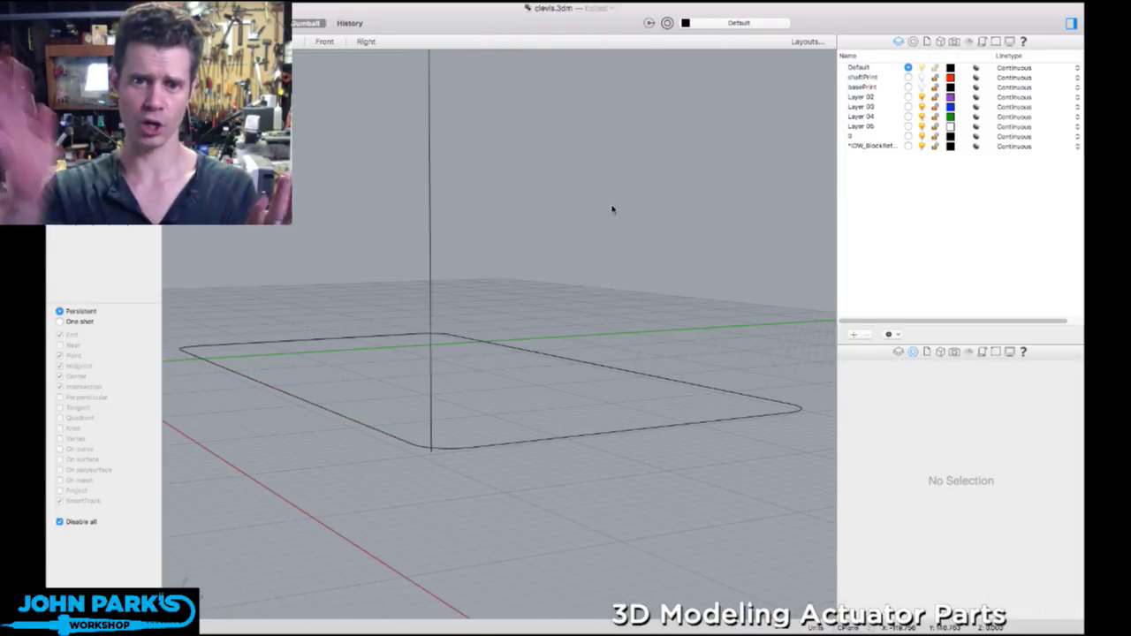
- Extrude the rounded rectangle curve straight up into a low, open-topped wall in the Perspective view
left_click(634, 432)
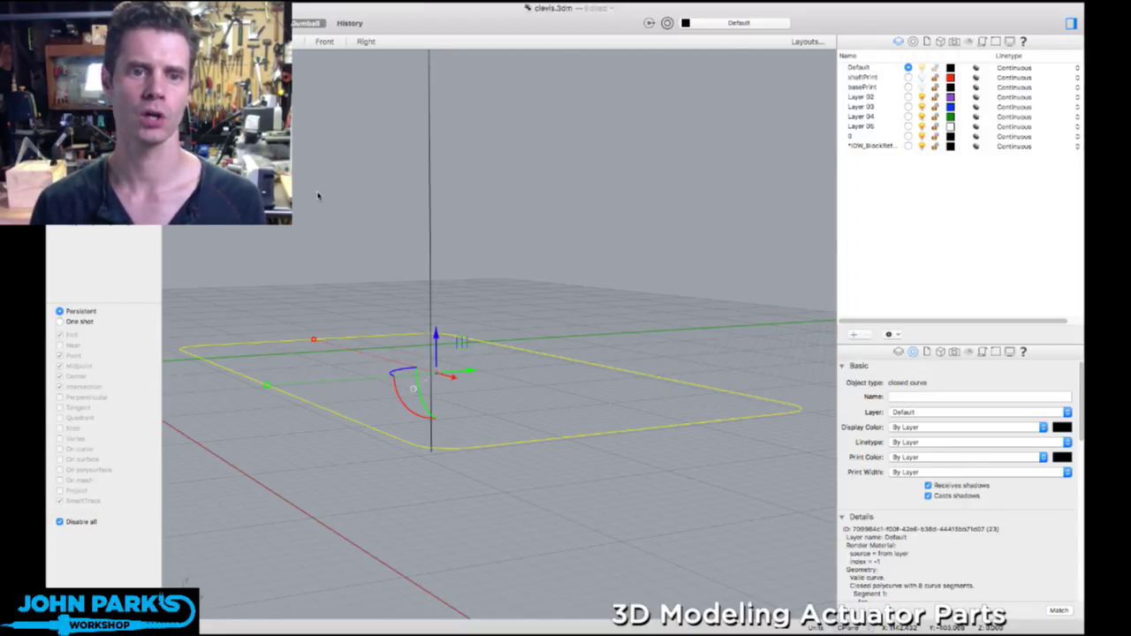
key("Return")
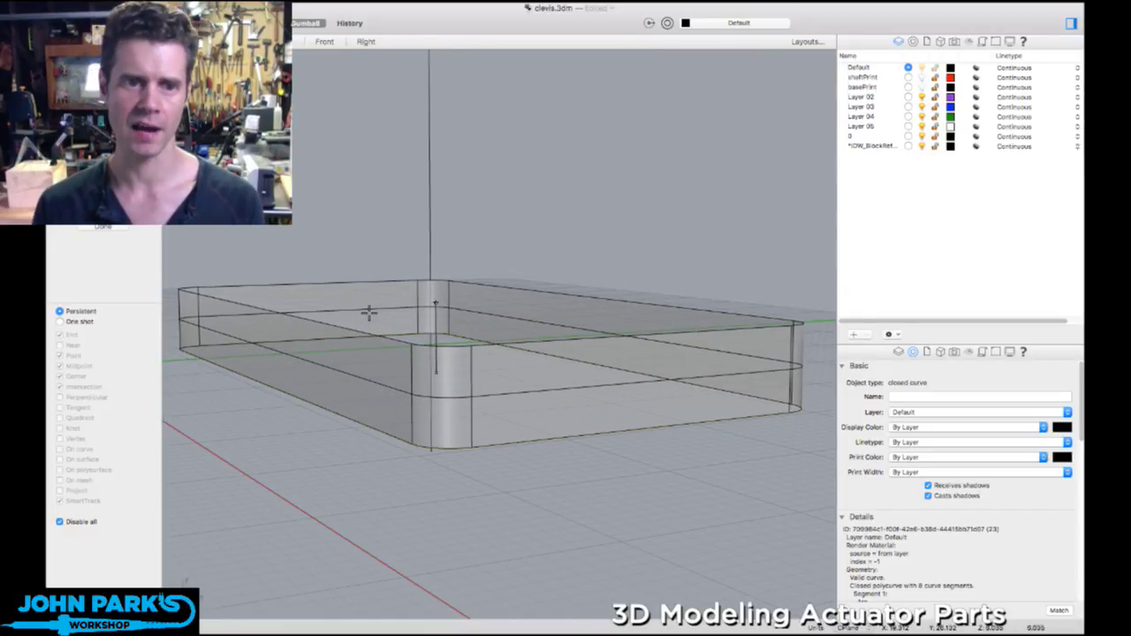
left_click(370, 310)
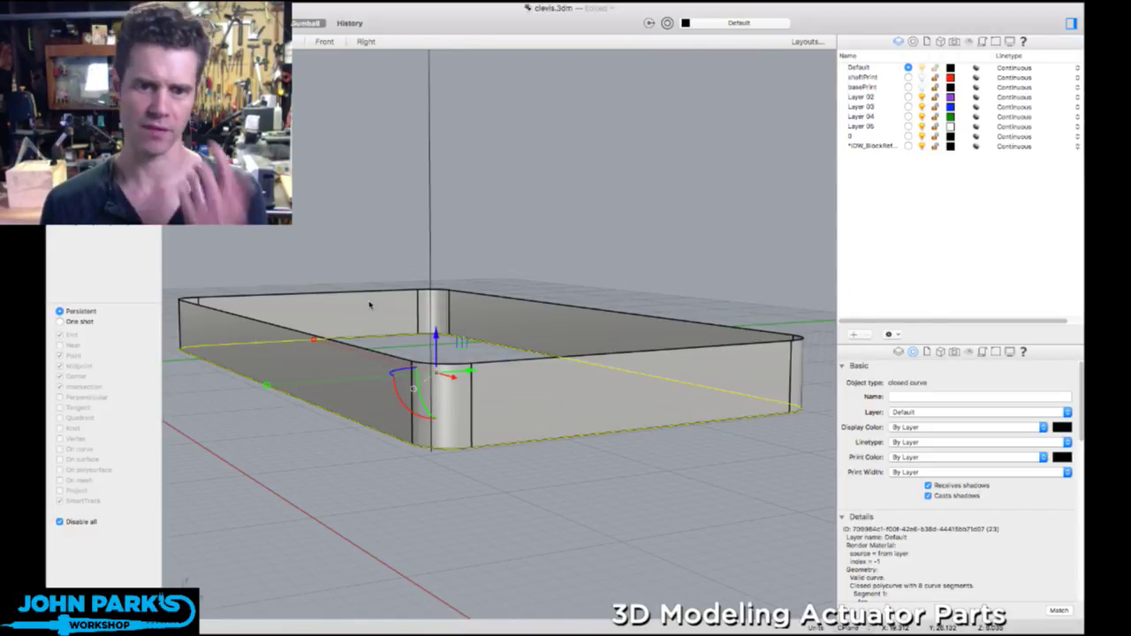
right_click_drag(566, 174, 594, 221)
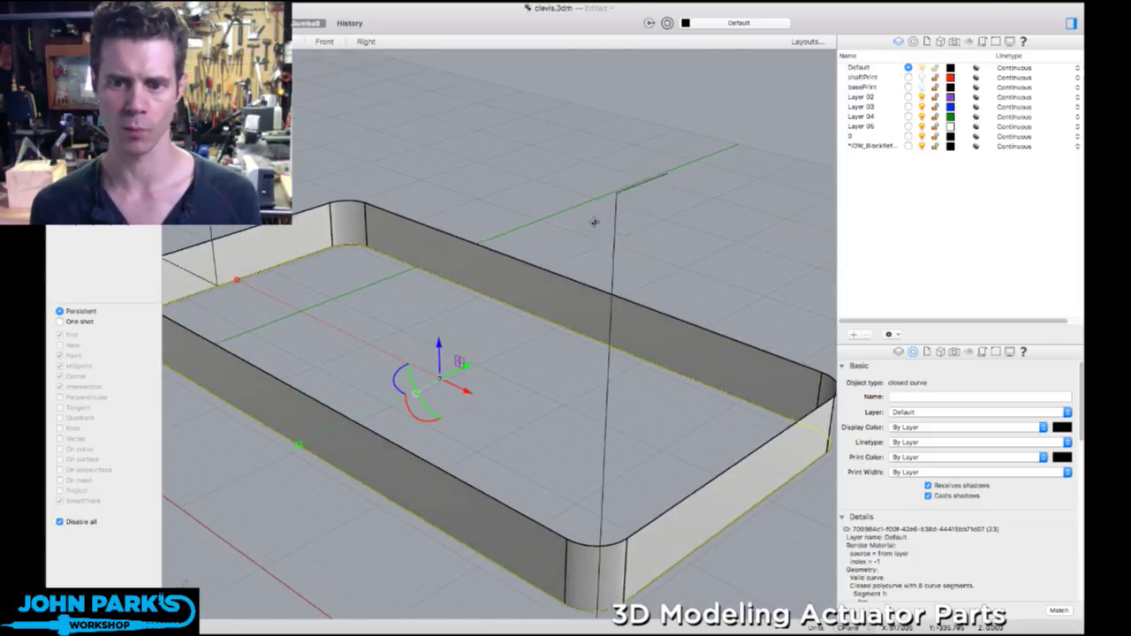
- Cap the open rounded-rectangle extrusion to turn it into a closed solid plate
scroll(596, 217, "down", 2)
right_click_drag(527, 180, 470, 176)
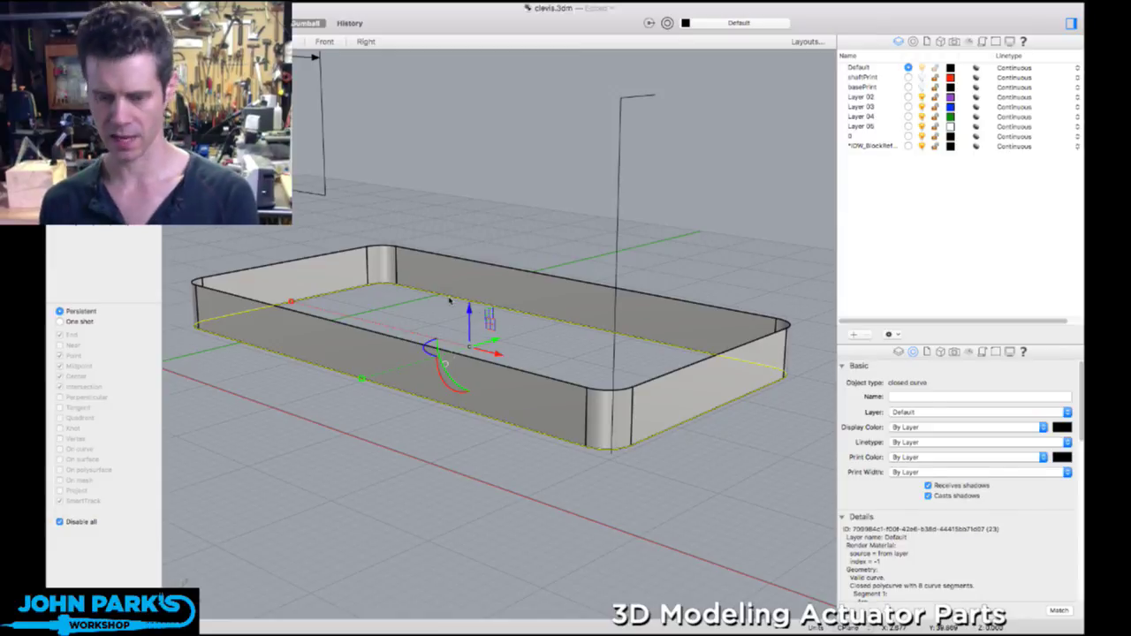
key("Escape")
scroll(450, 301, "down", 2)
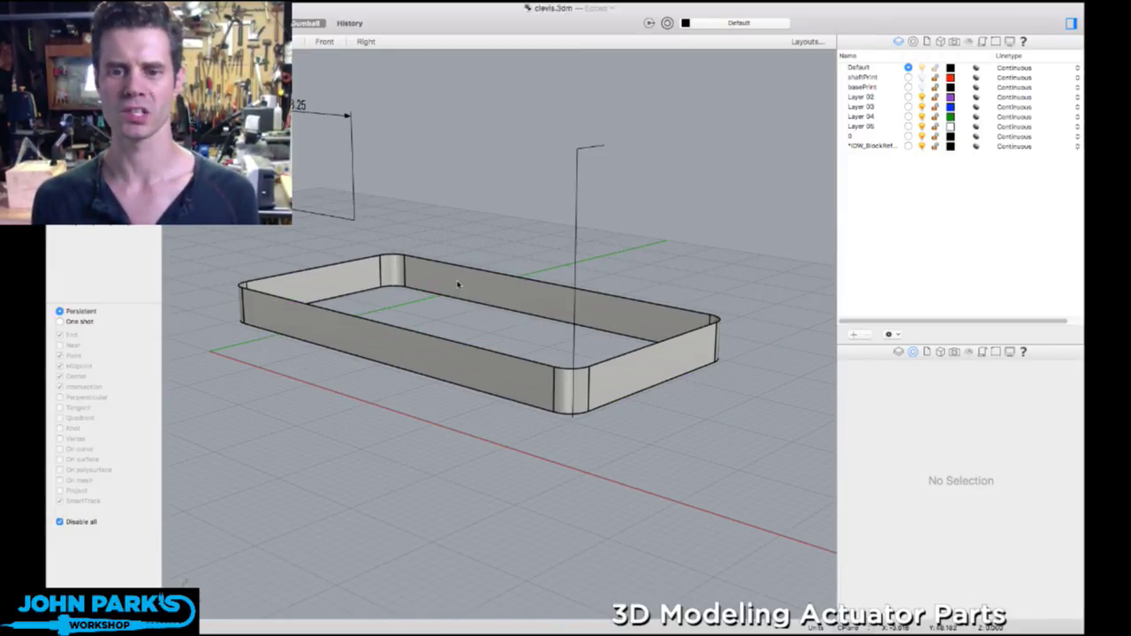
mouse_move(459, 284)
right_mouse_down()
mouse_move(478, 292)
mouse_move(462, 293)
right_mouse_up()
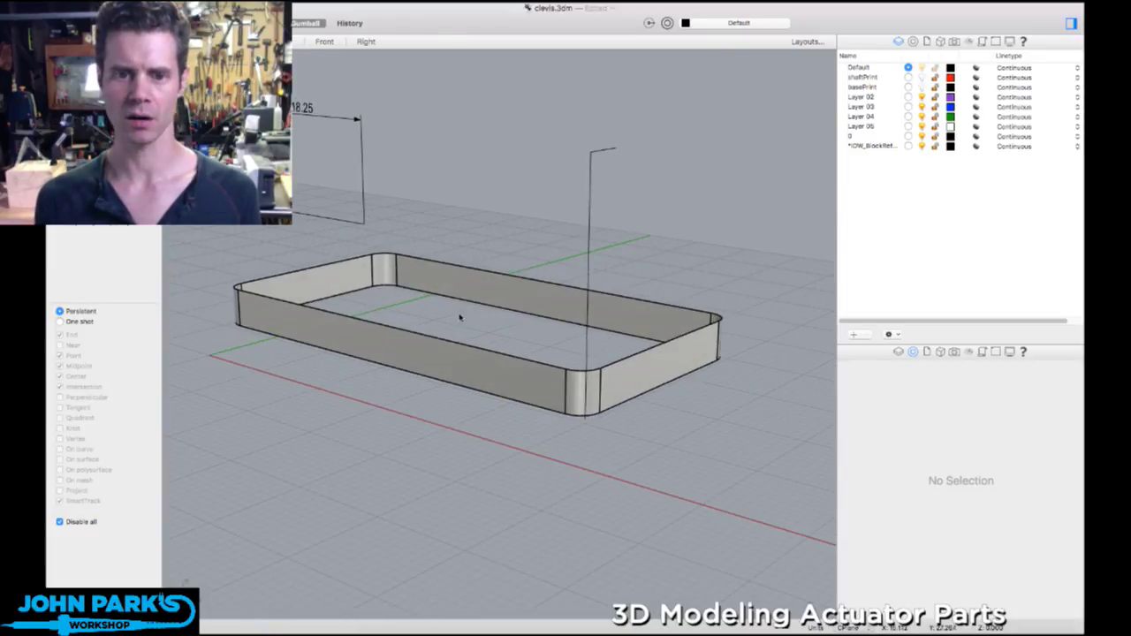
left_click(466, 281)
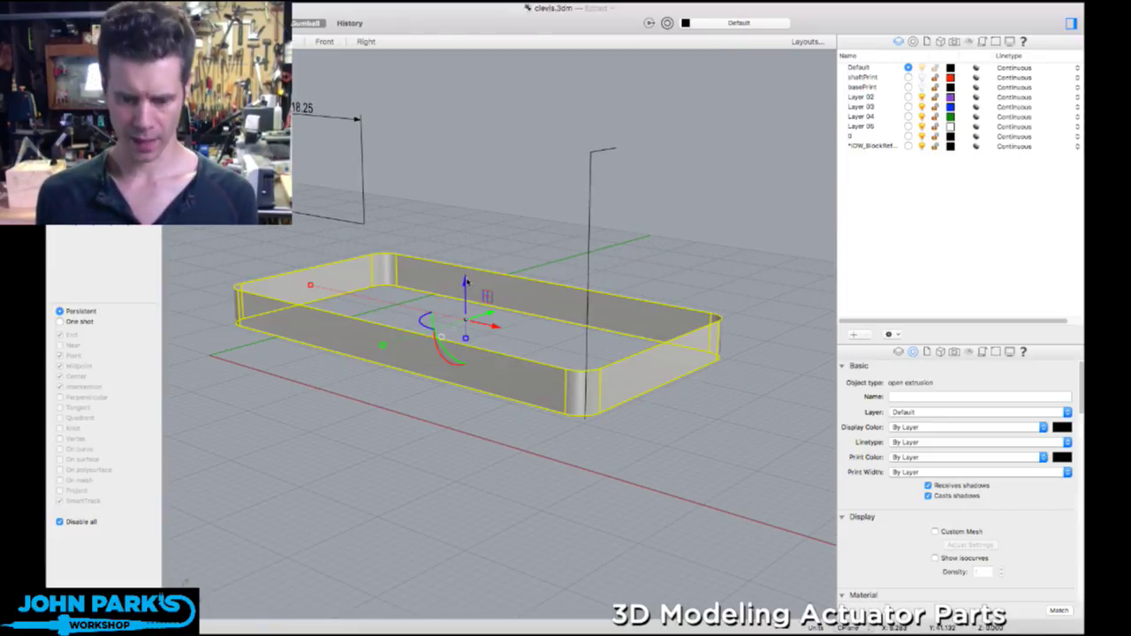
key("Return")
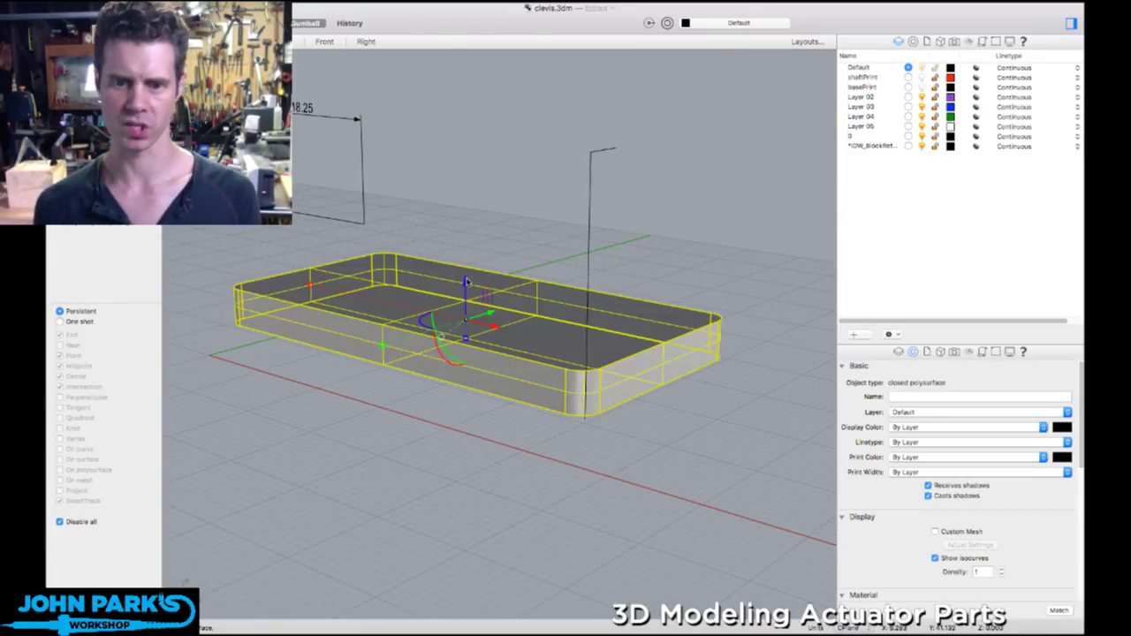
left_click(482, 179)
right_click_drag(482, 180, 521, 218)
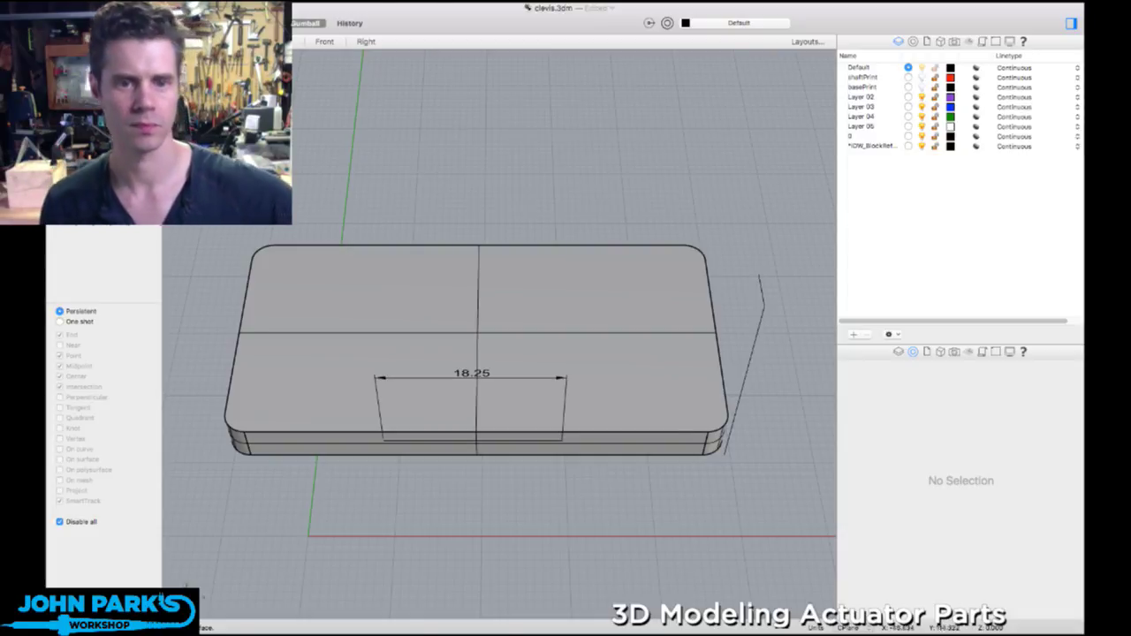
- Re-enable object snaps and draw a solid cylinder about 3.3 in diameter and 11.3 high, centred on the plate's upper-left corner arc in Top view
key("ctrl+m")
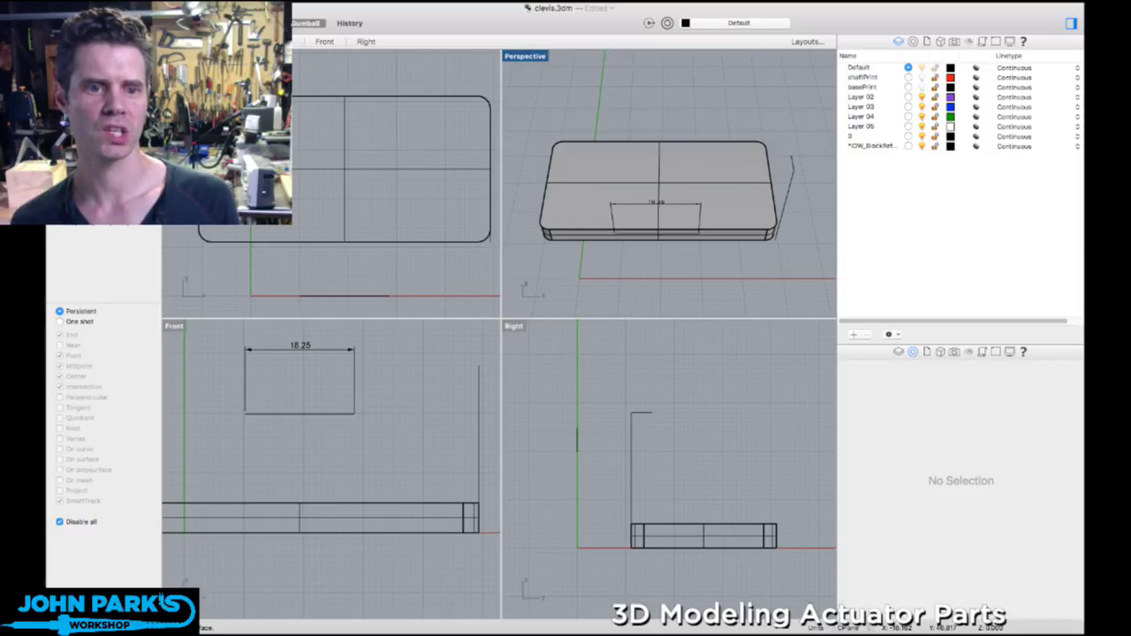
key("Return")
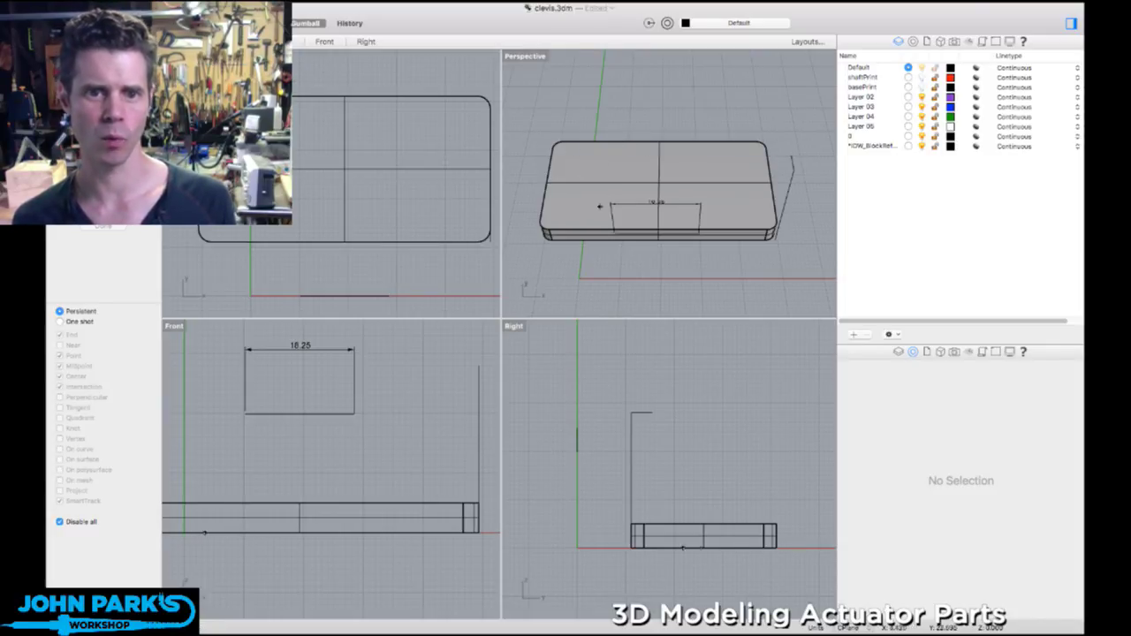
double_click(181, 57)
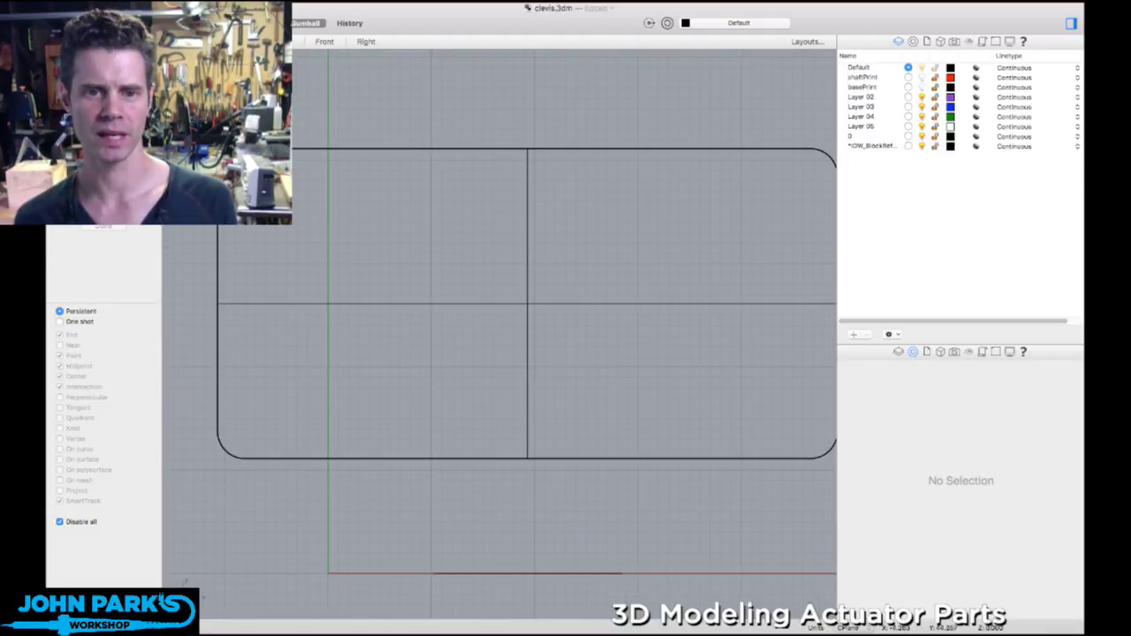
right_click_drag(306, 137, 409, 169)
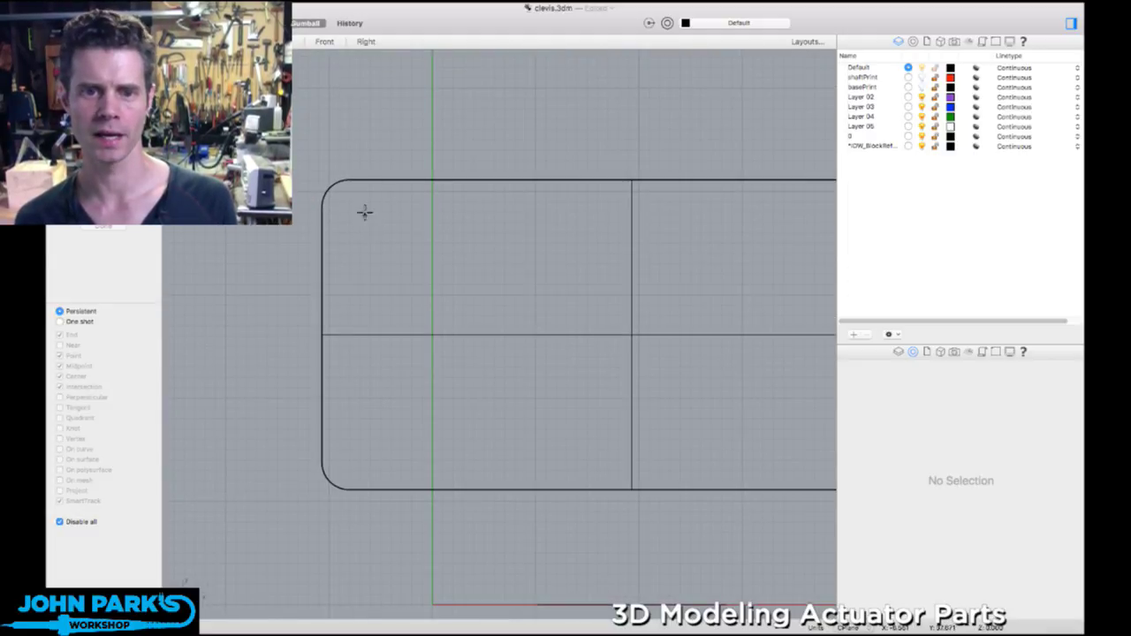
left_click(75, 522)
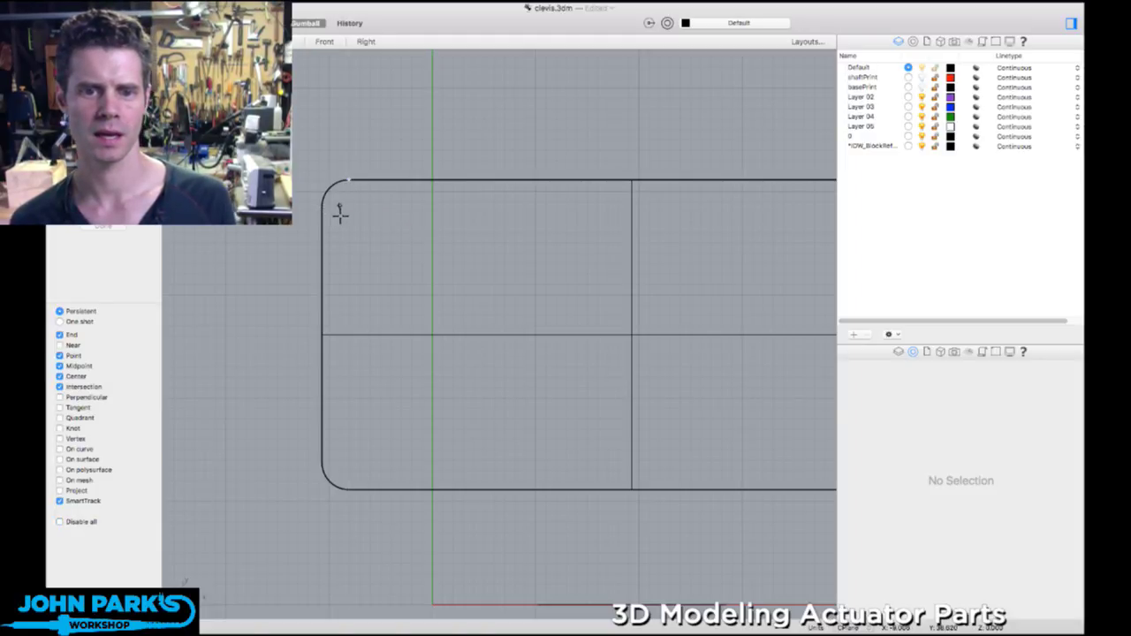
scroll(349, 210, "up", 3)
scroll(349, 209, "up", 1)
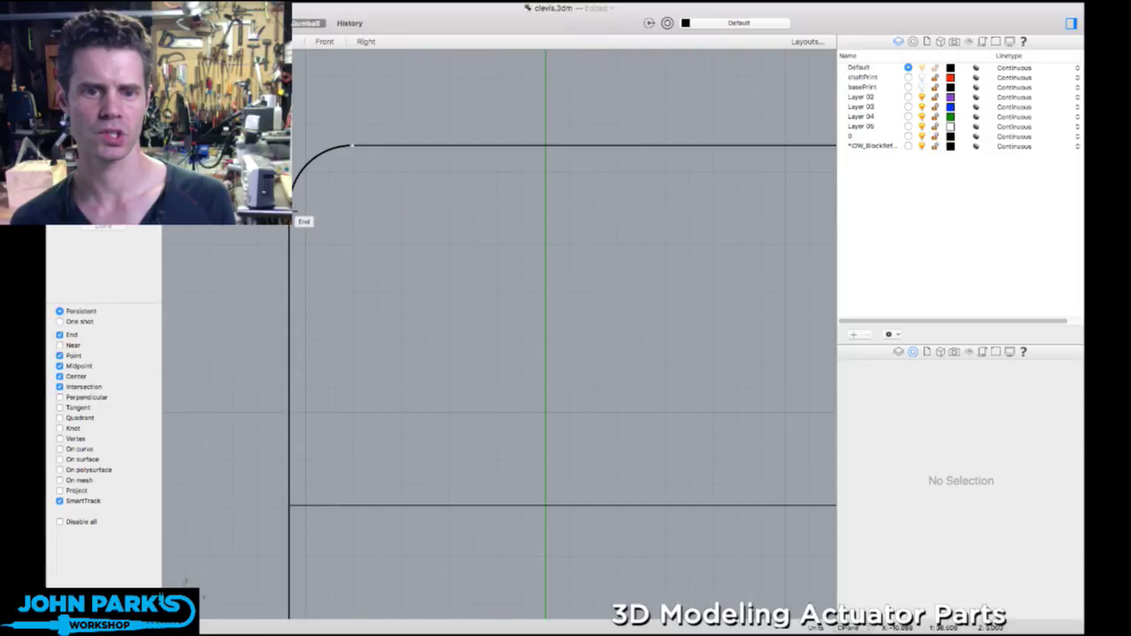
left_click(351, 208)
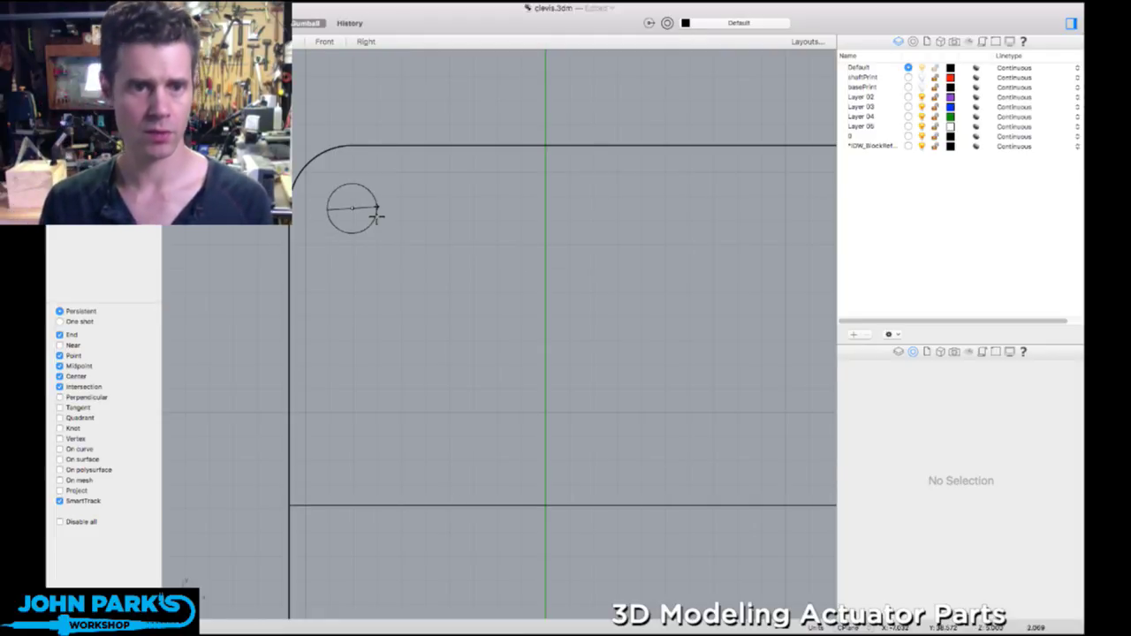
key("Return")
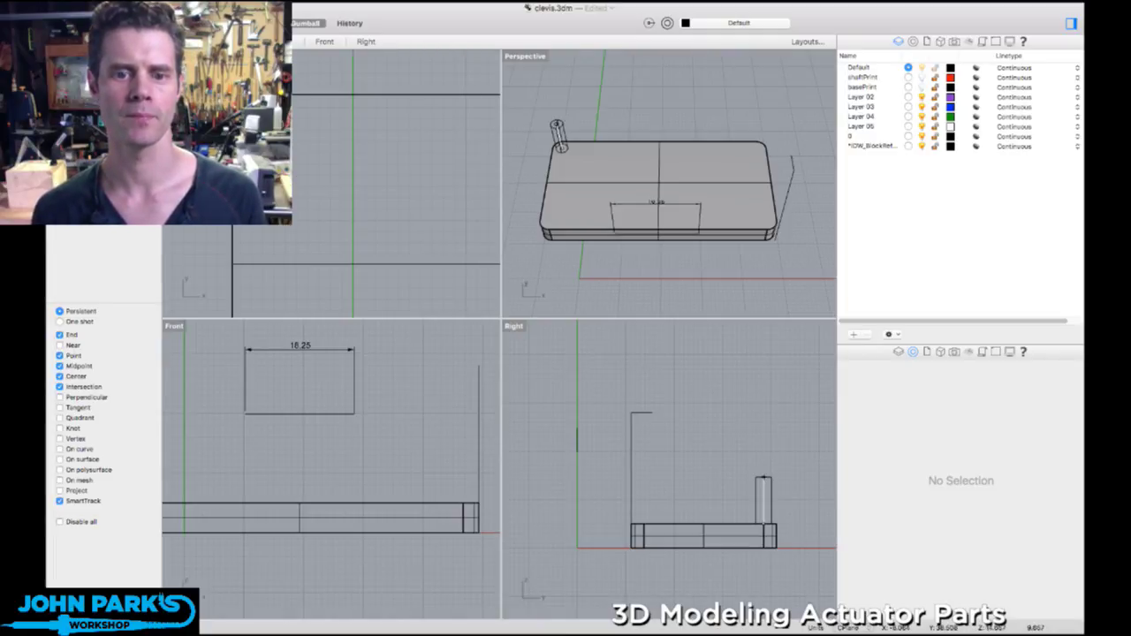
left_click(371, 495)
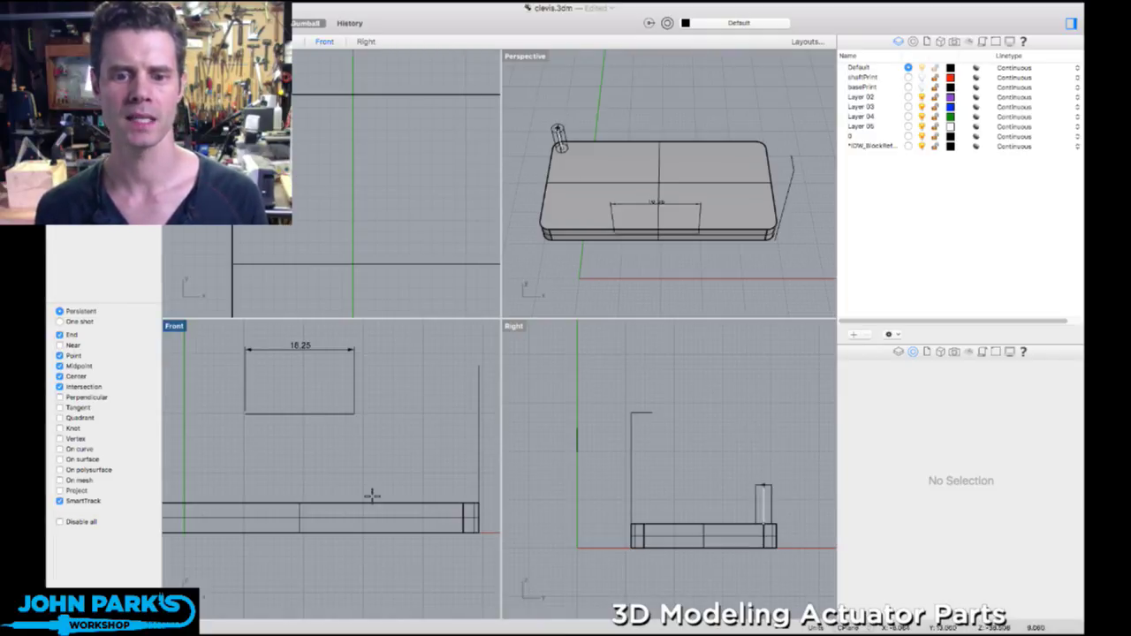
right_click_drag(546, 425, 494, 436)
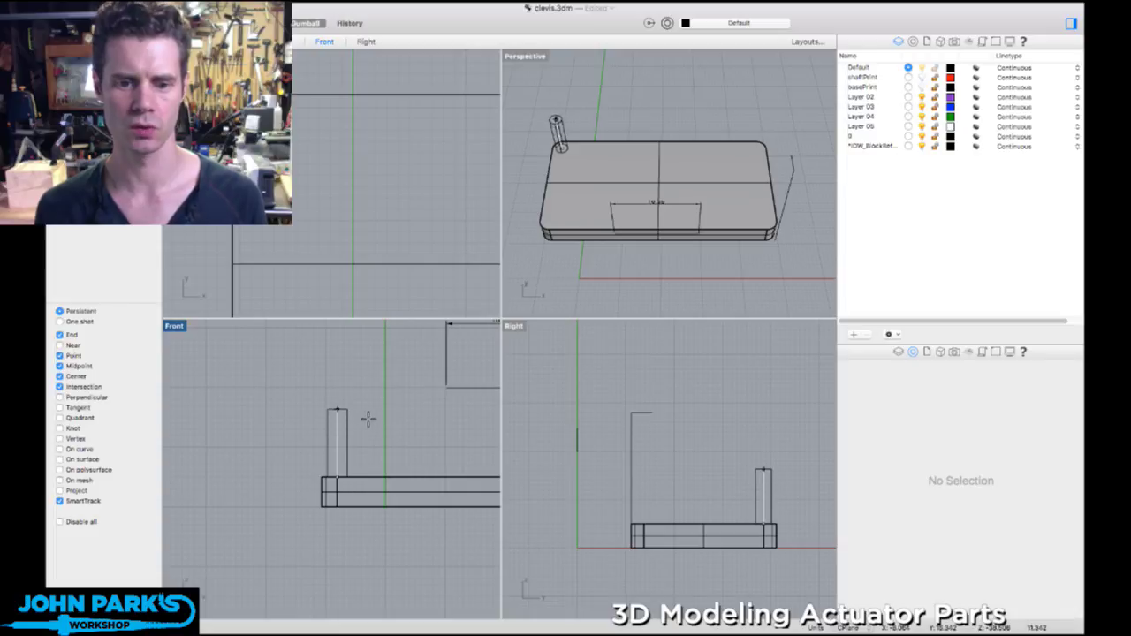
left_click(369, 419)
- Lower the cylinder vertically in the Front view so that it protrudes both above and below the plate
right_click_drag(618, 186, 775, 99)
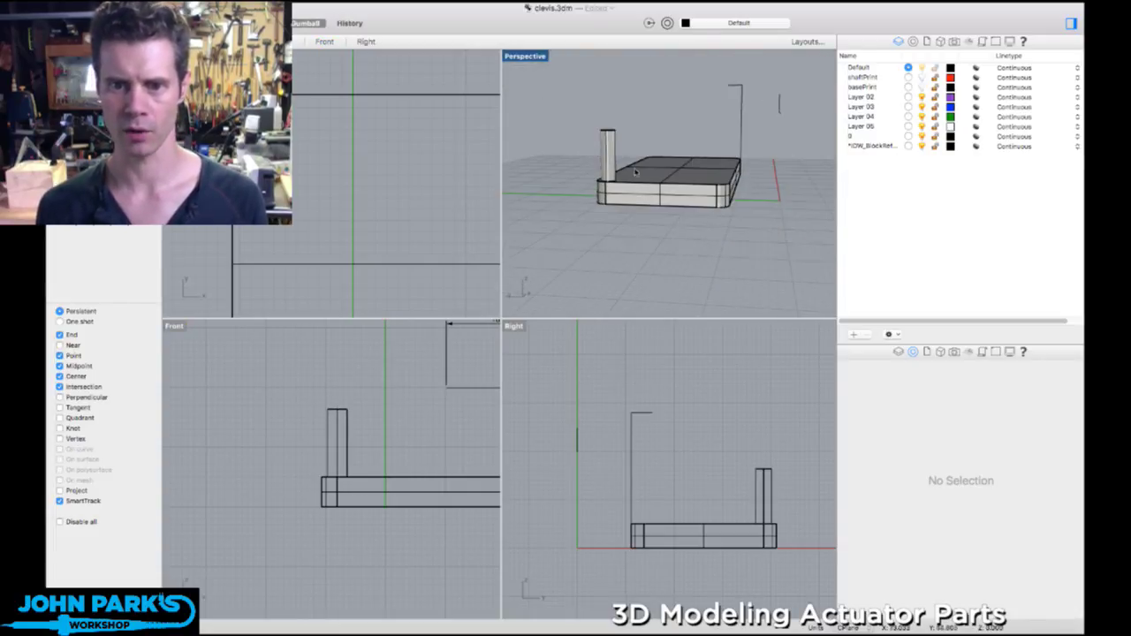
left_click(612, 153)
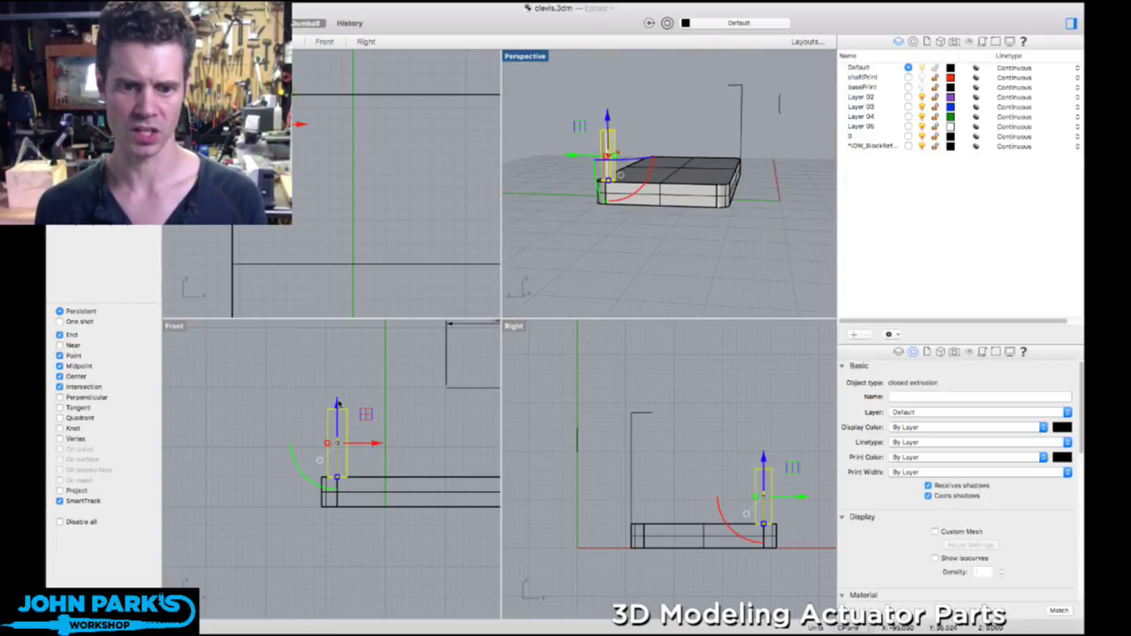
left_click_drag(337, 404, 338, 447)
left_click(585, 230)
right_click_drag(590, 233, 586, 270)
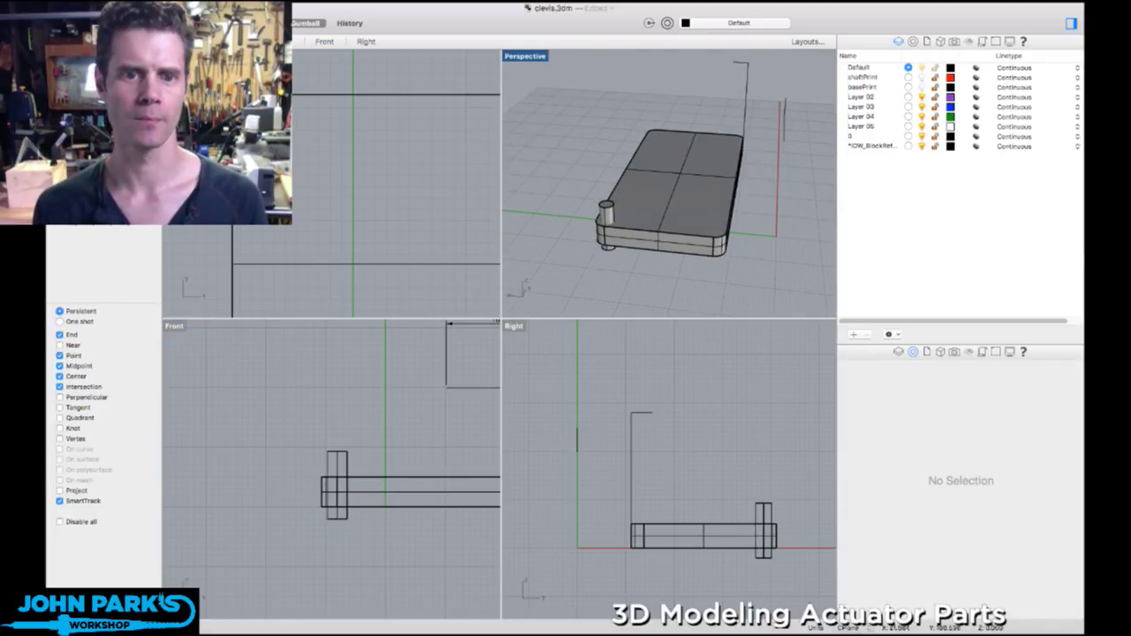
- Move the cylinder 3.3 along X toward the plate's interior in the Top view, exactly one cylinder diameter
right_click_drag(269, 141, 310, 167)
scroll(312, 164, "up", 4)
scroll(314, 160, "up", 2)
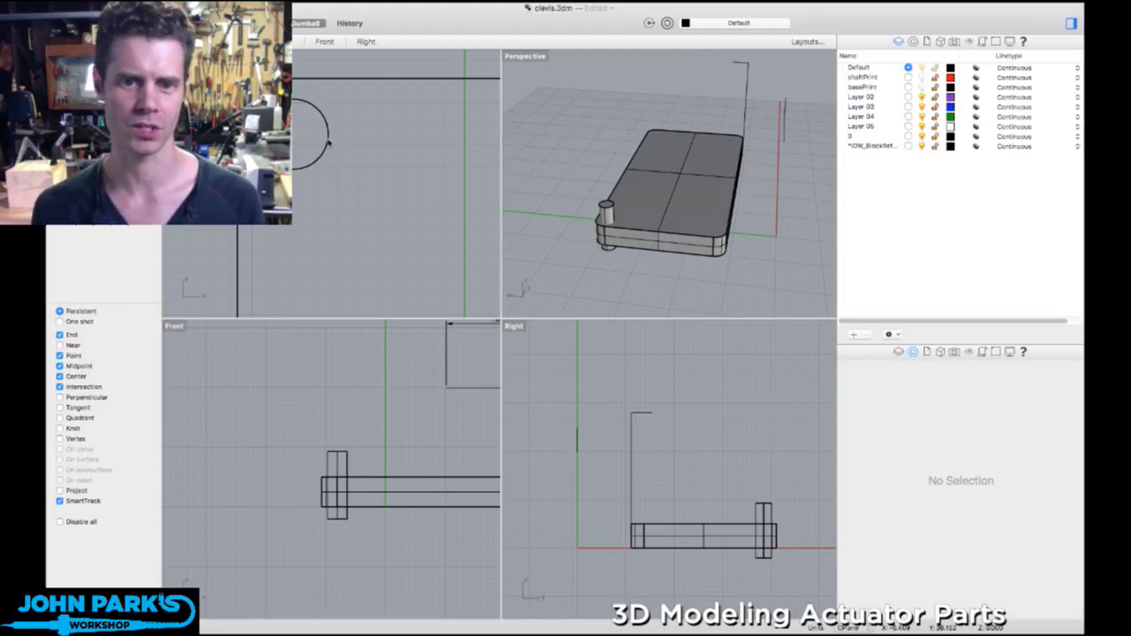
left_click(328, 141)
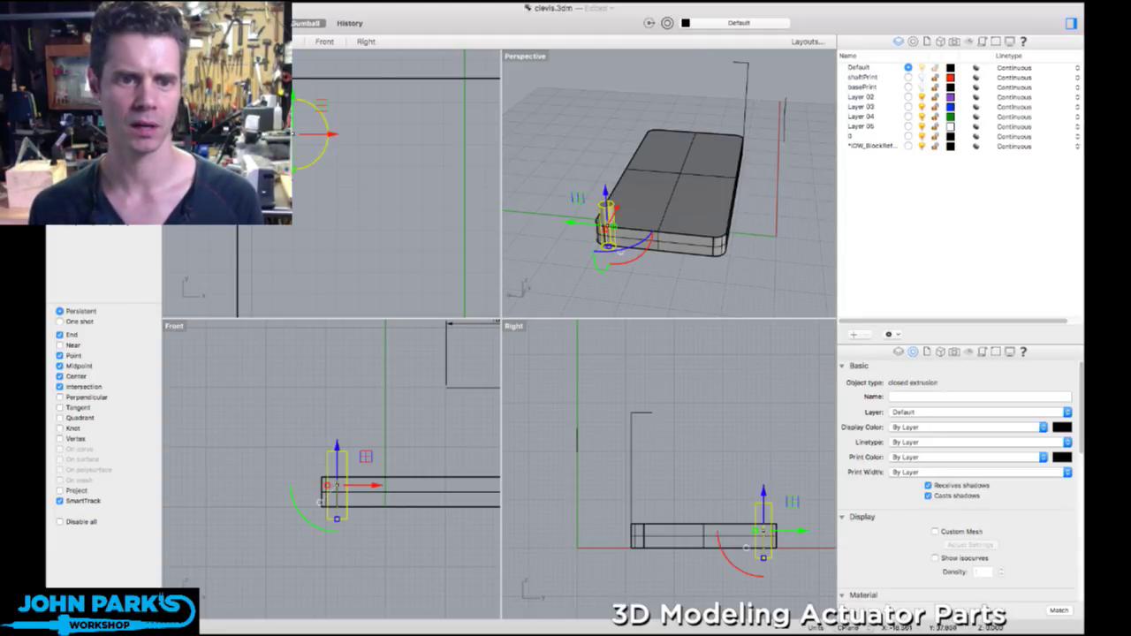
type("move")
key("Return")
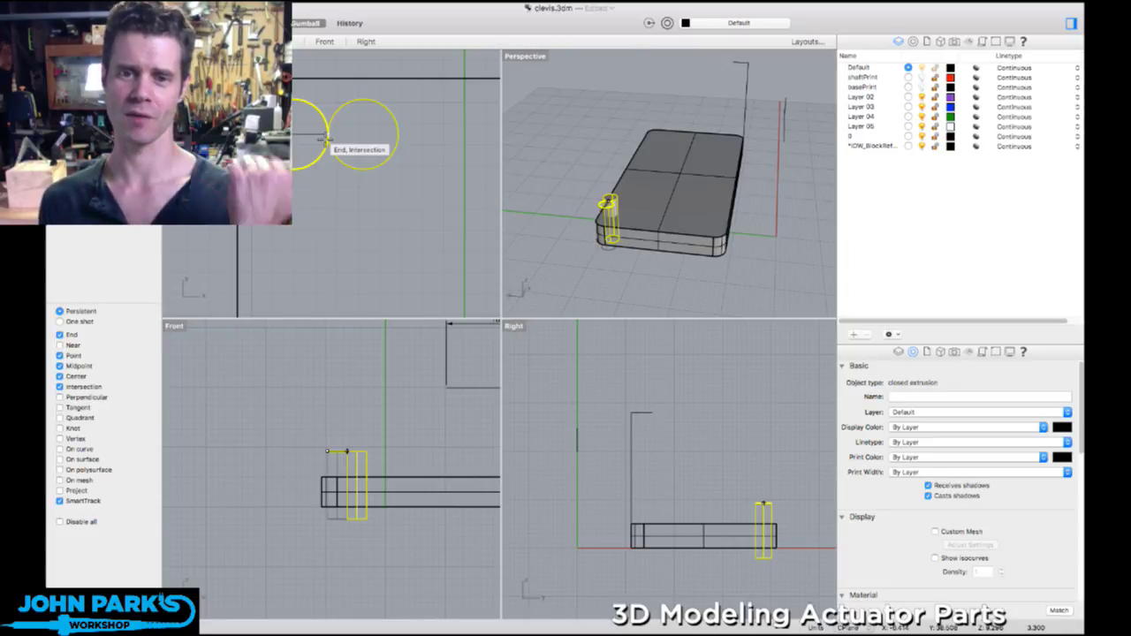
left_click(327, 138)
- Move the cylinder one diameter inward from the plate's upper edge in the Top view, using its uppermost and lowermost points
key("Return")
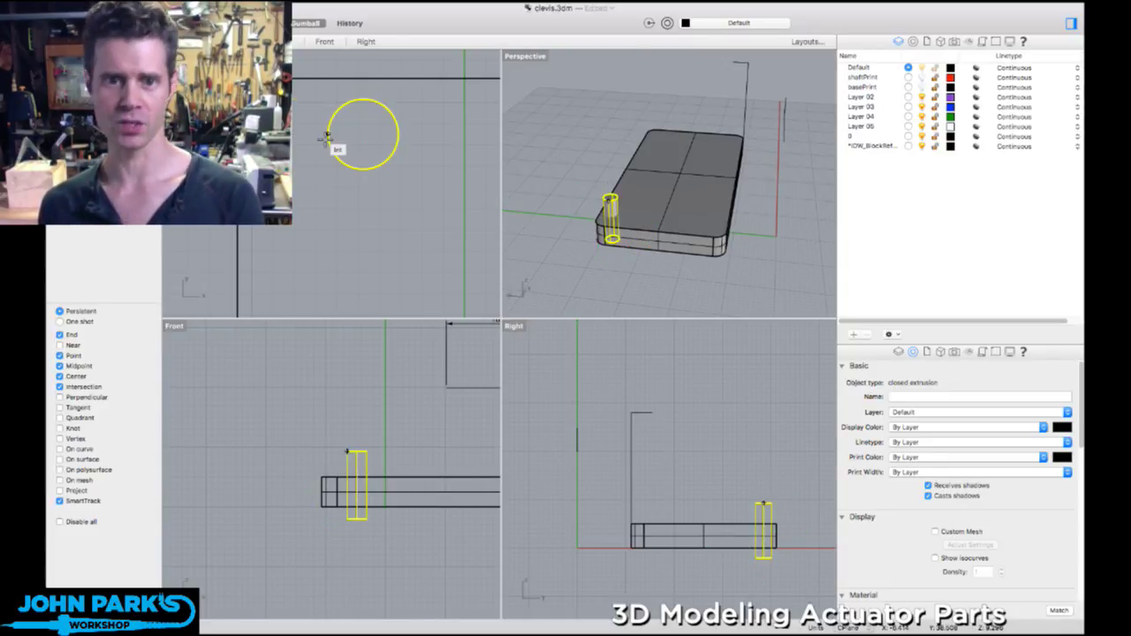
left_click(361, 99)
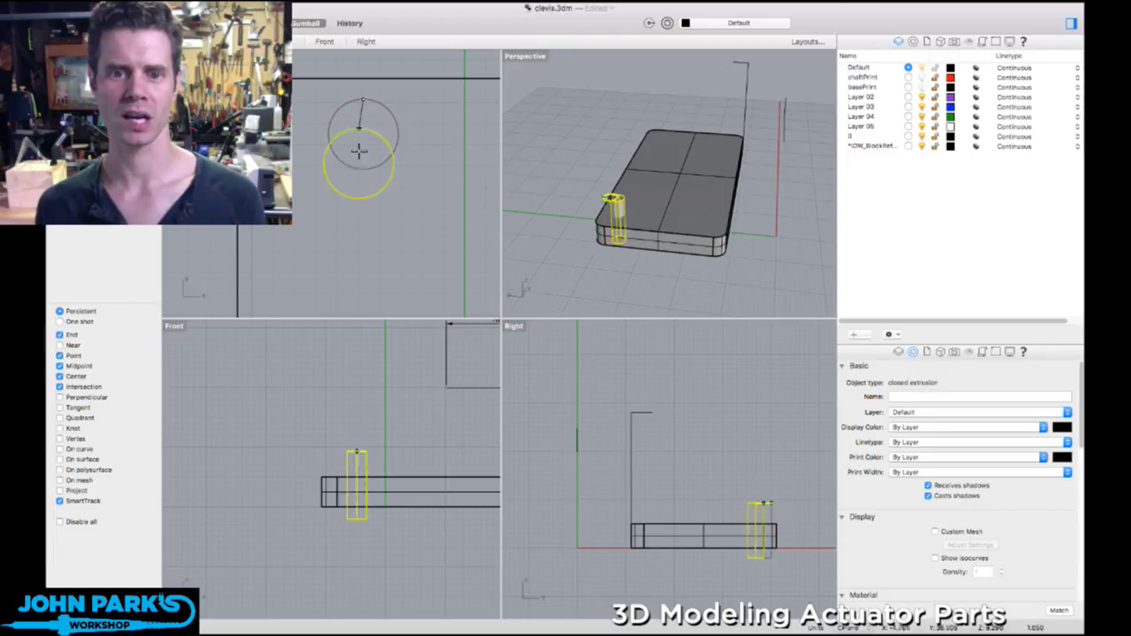
left_click(363, 169)
left_click(300, 158)
scroll(300, 157, "down", 8)
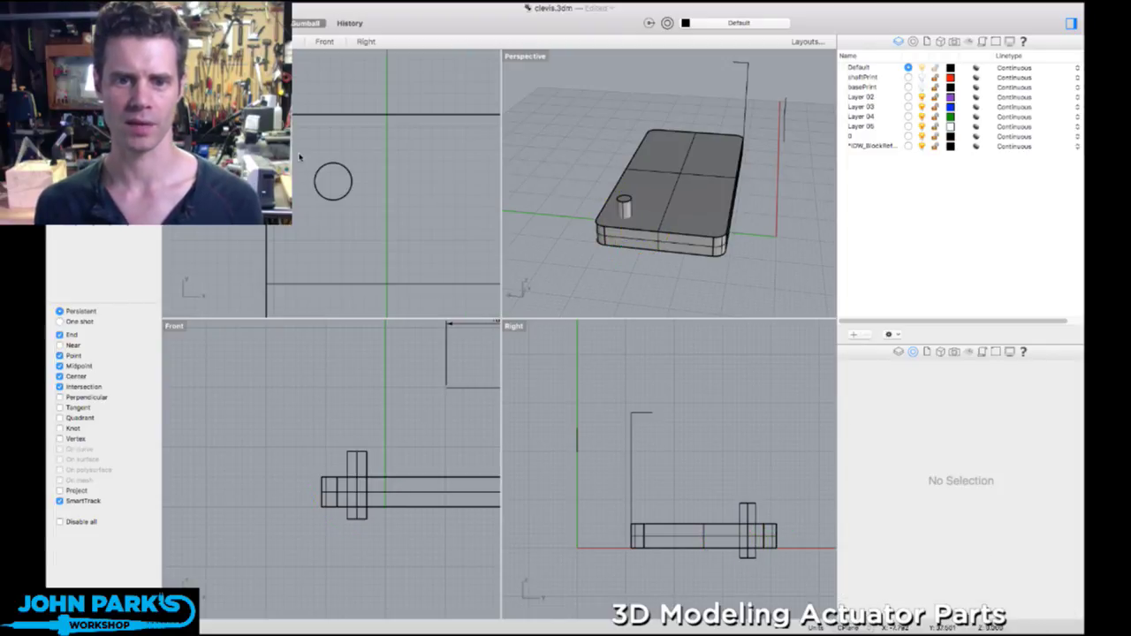
- Mirror the cylinder across the plate's vertical centreline in the Top view to copy it to the upper-right corner
right_click_drag(380, 221, 291, 188)
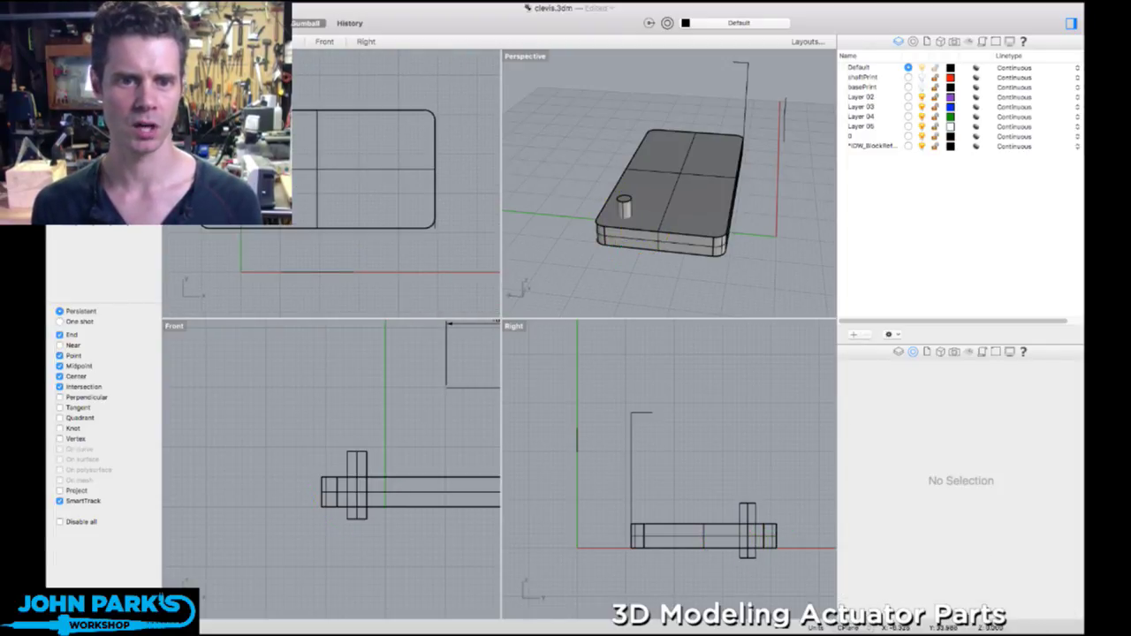
left_click(225, 134)
right_click_drag(225, 134, 275, 157)
double_click(177, 59)
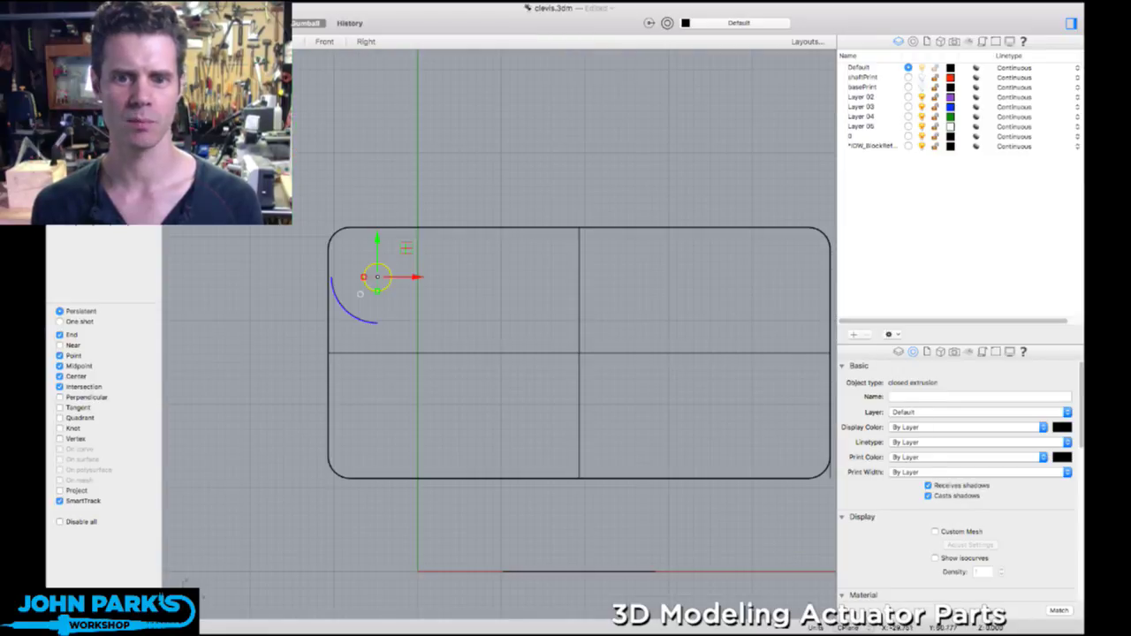
right_click_drag(517, 265, 458, 223)
scroll(459, 223, "up", 3)
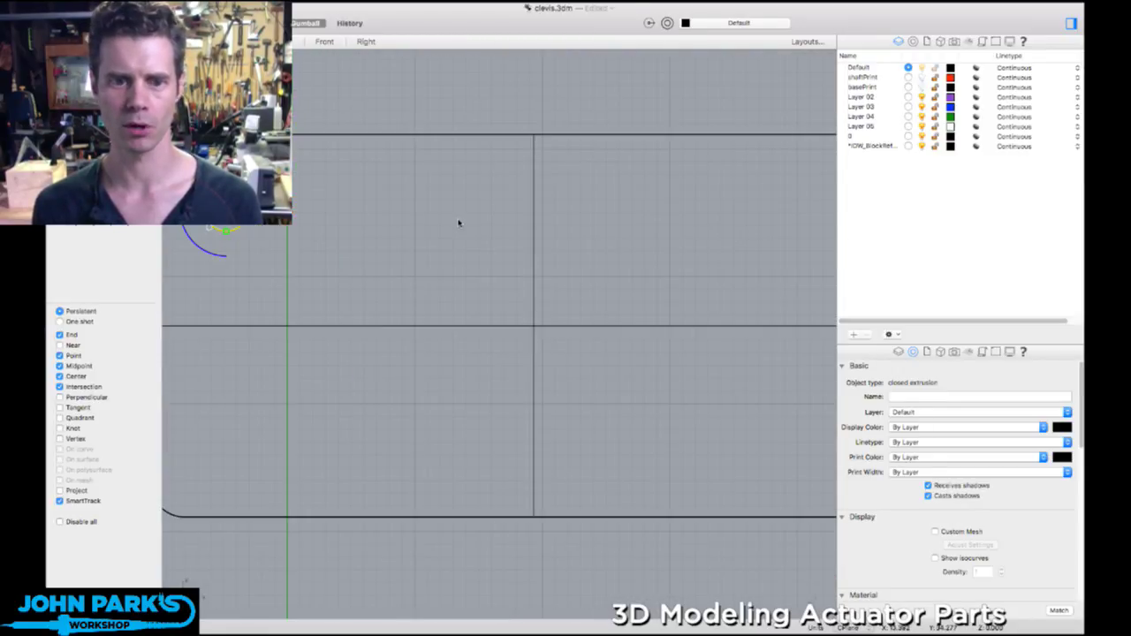
scroll(459, 223, "down", 1)
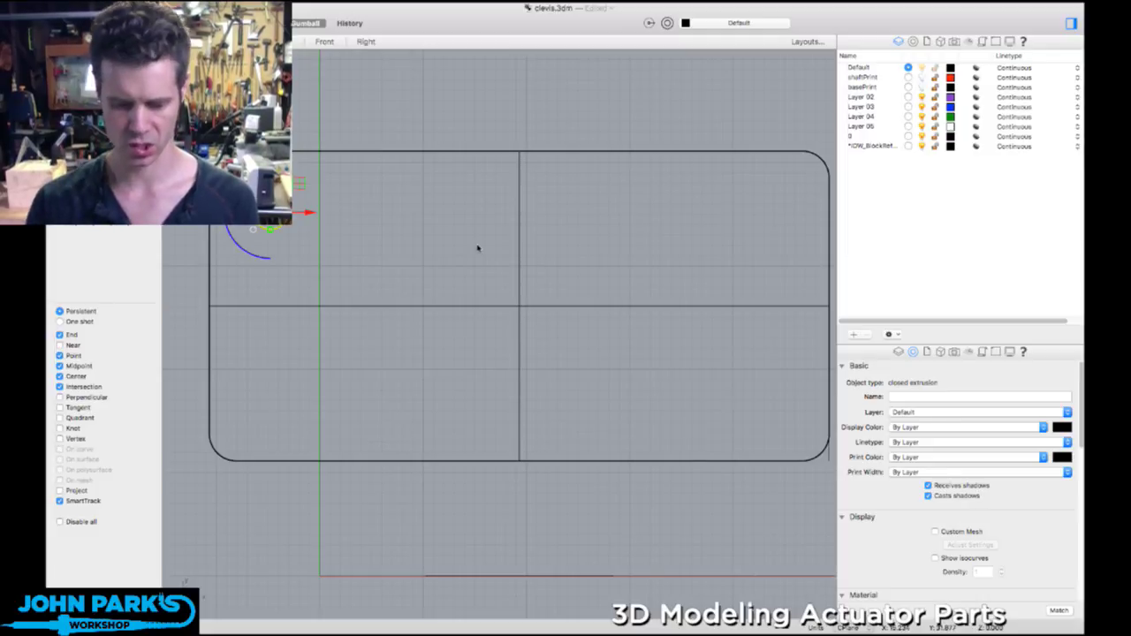
key("Return")
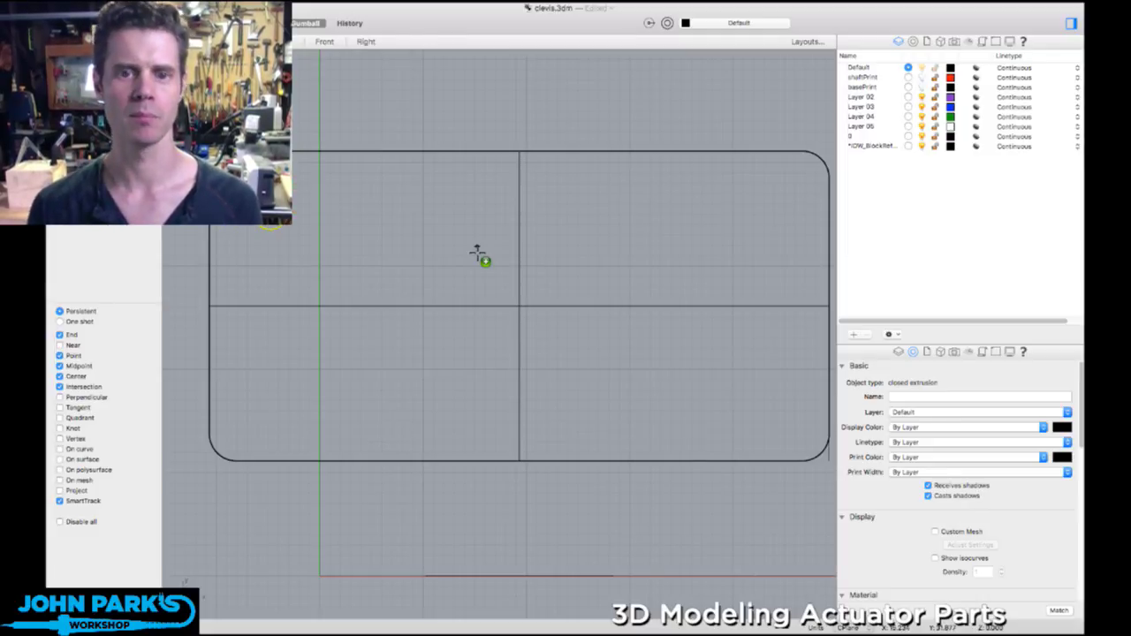
left_click(517, 158)
left_click(519, 135)
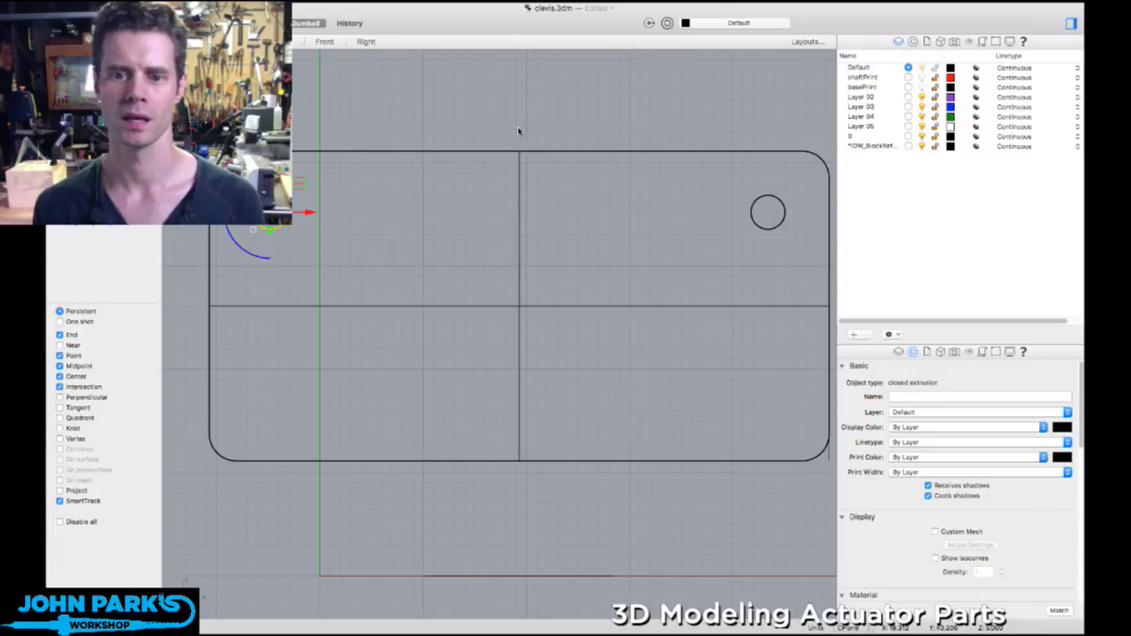
- Mirror both upper cylinders across the plate's horizontal centreline in the Top view, then show the result in an enlarged Perspective view
left_click(776, 201, "shift")
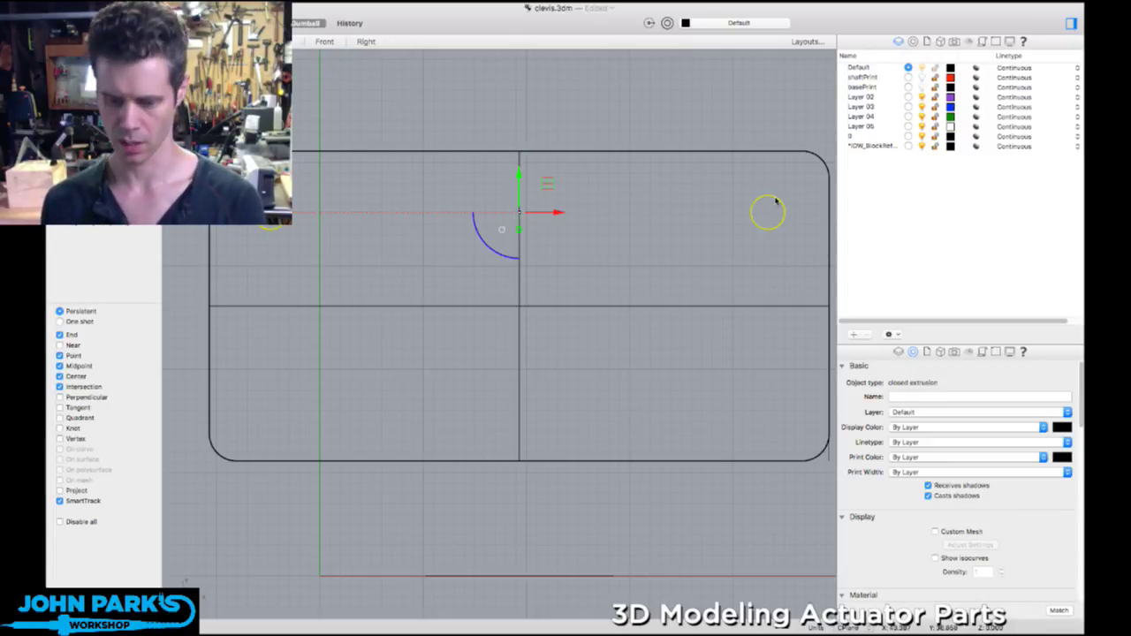
type("mirror")
key("Return")
left_click(205, 308)
left_click(303, 304)
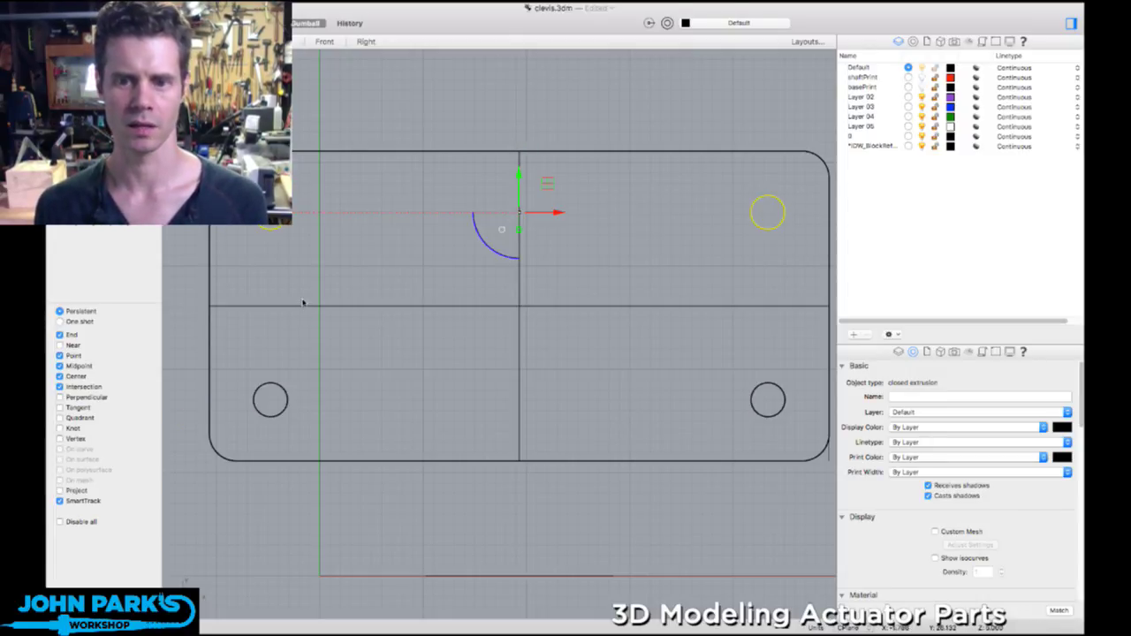
key("Escape")
double_click(181, 56)
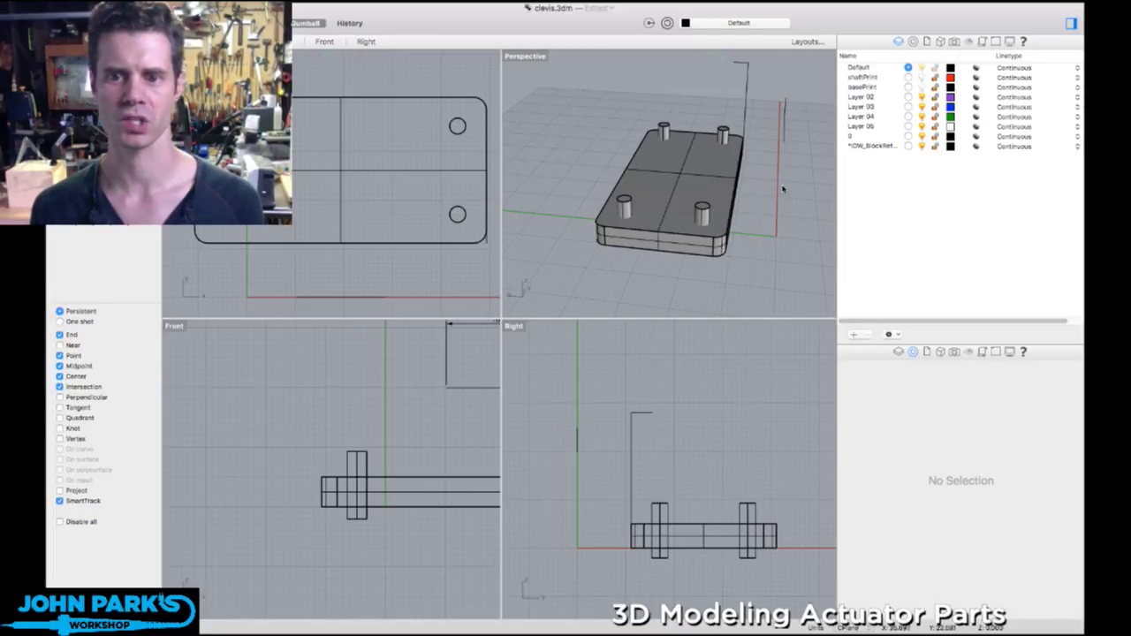
right_click_drag(783, 189, 652, 179)
double_click(522, 56)
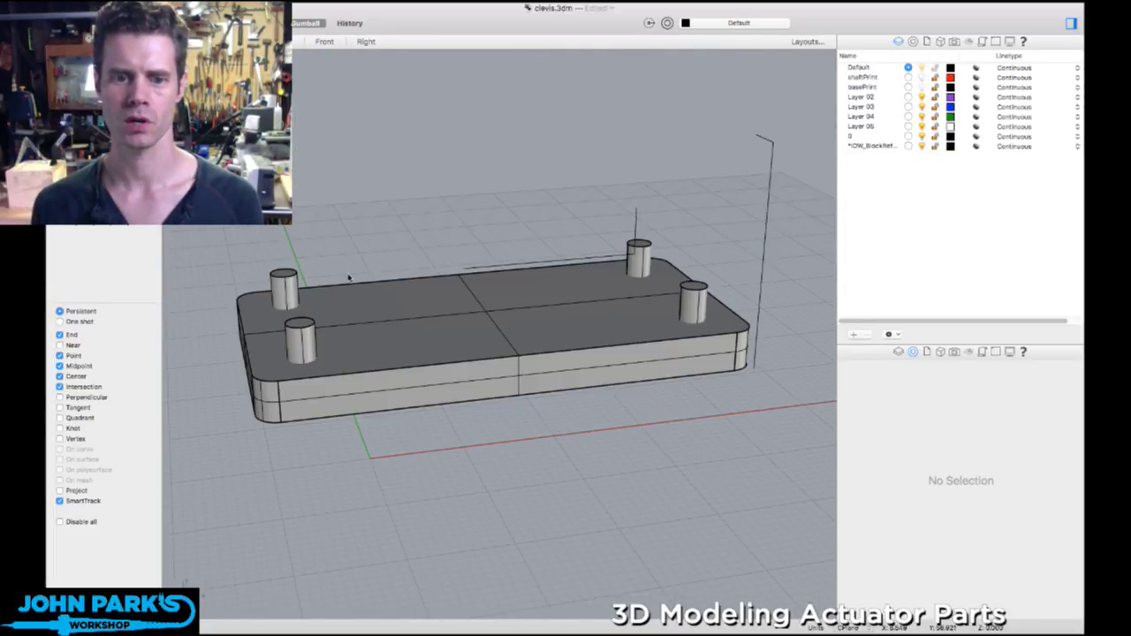
- Subtract the four corner cylinders from the base plate with a Boolean difference, keeping the cylinders
right_click_drag(363, 209, 391, 220)
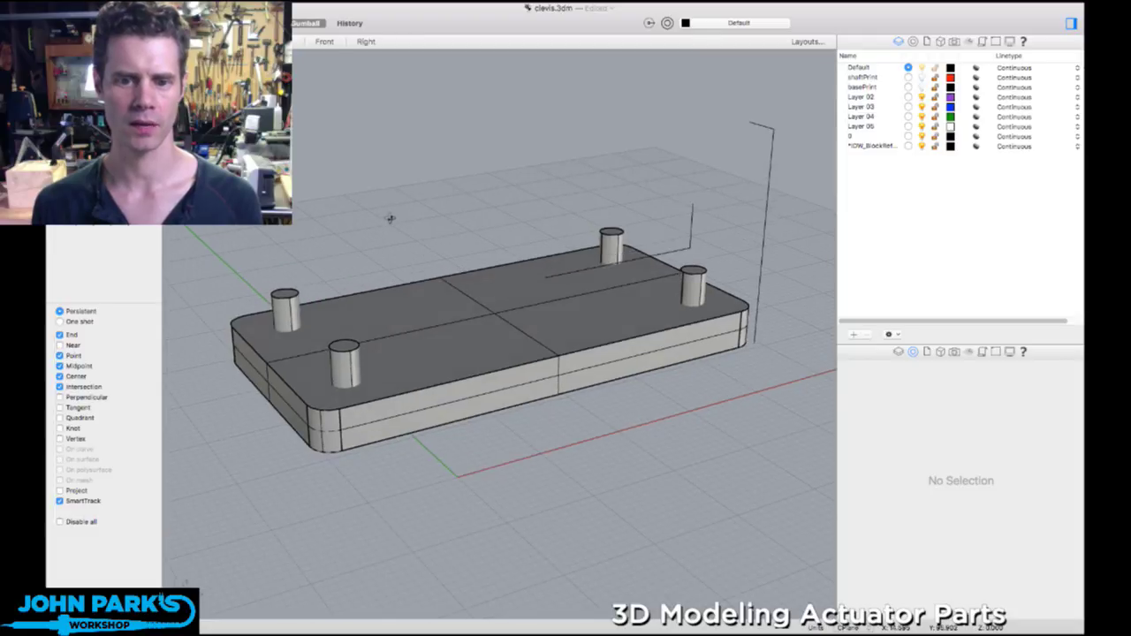
left_click(390, 314)
right_click_drag(390, 314, 386, 301)
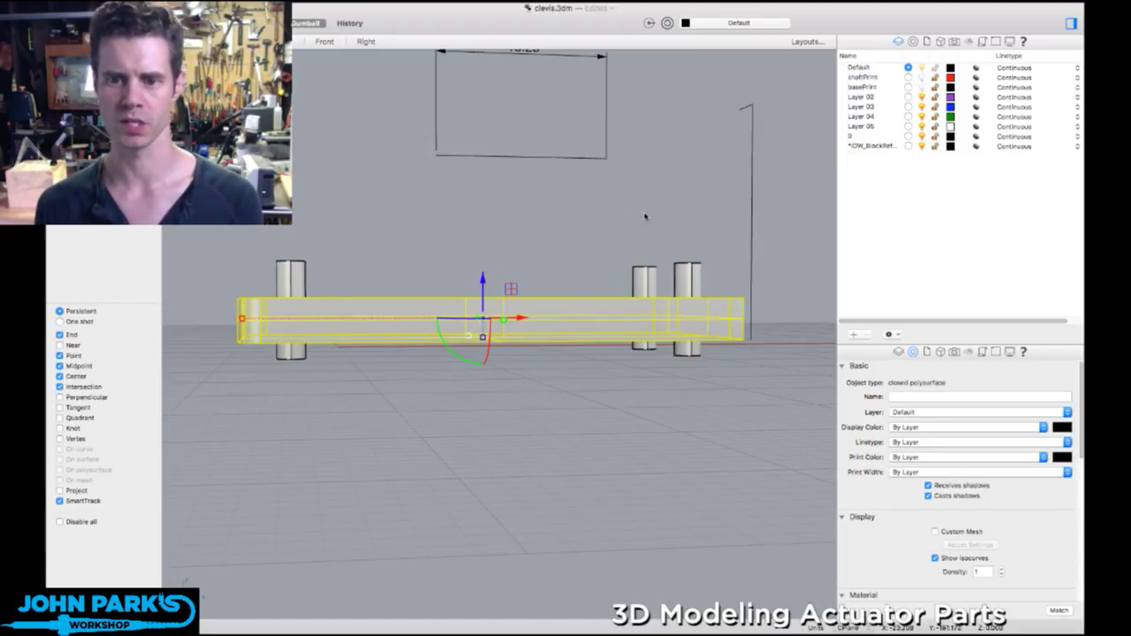
left_click_drag(712, 233, 593, 296, "shift")
left_click_drag(383, 233, 283, 282, "shift")
right_click_drag(397, 212, 450, 227)
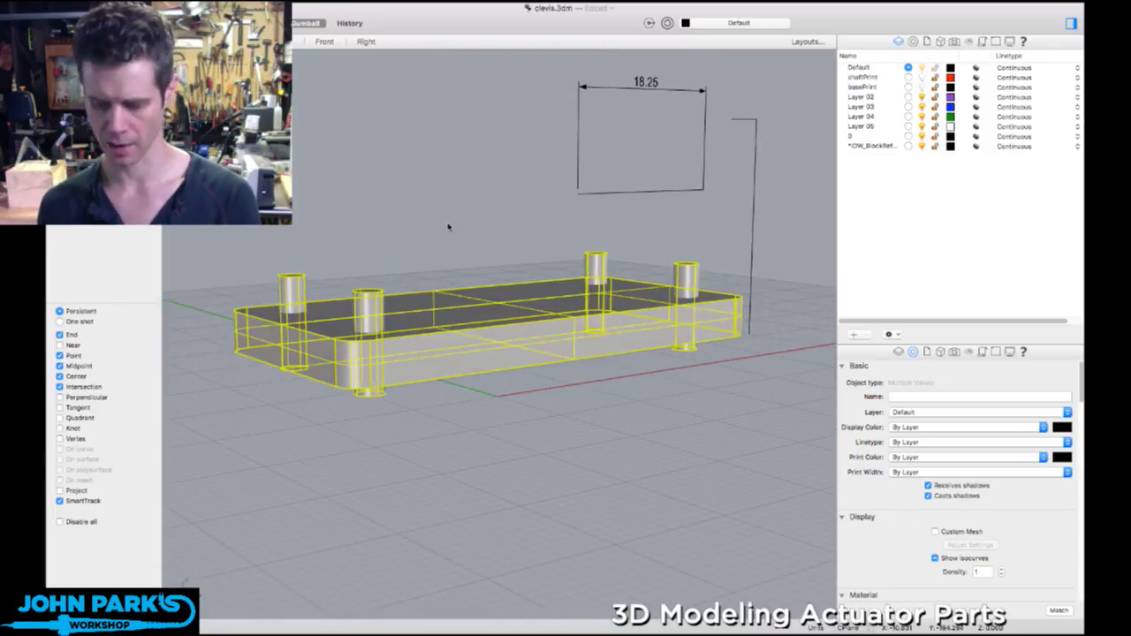
key("Escape")
- Move the four cylinders straight up along Z until they are clear of the base plate
right_click_drag(363, 265, 312, 260)
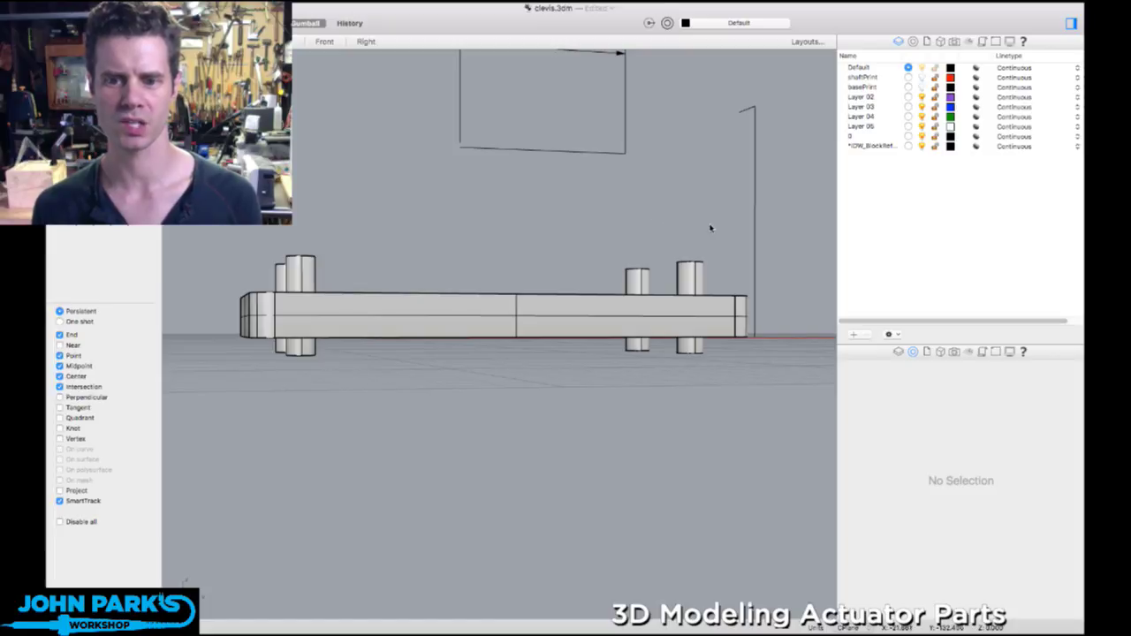
left_click_drag(710, 227, 259, 270)
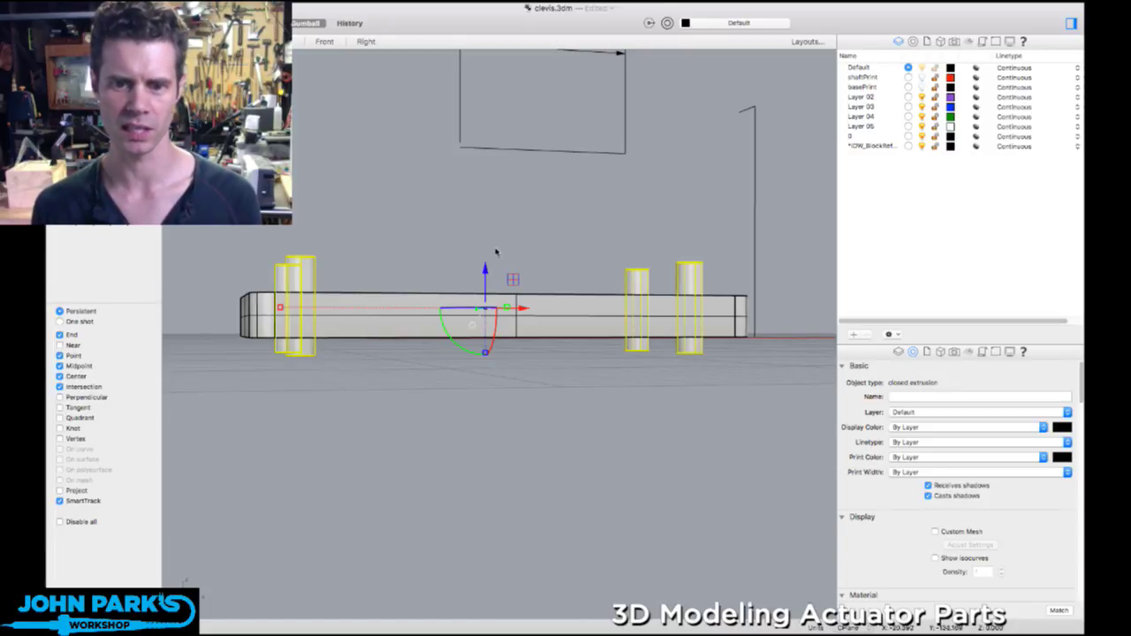
left_click_drag(486, 267, 485, 124)
left_click(448, 244)
right_click_drag(447, 244, 634, 175)
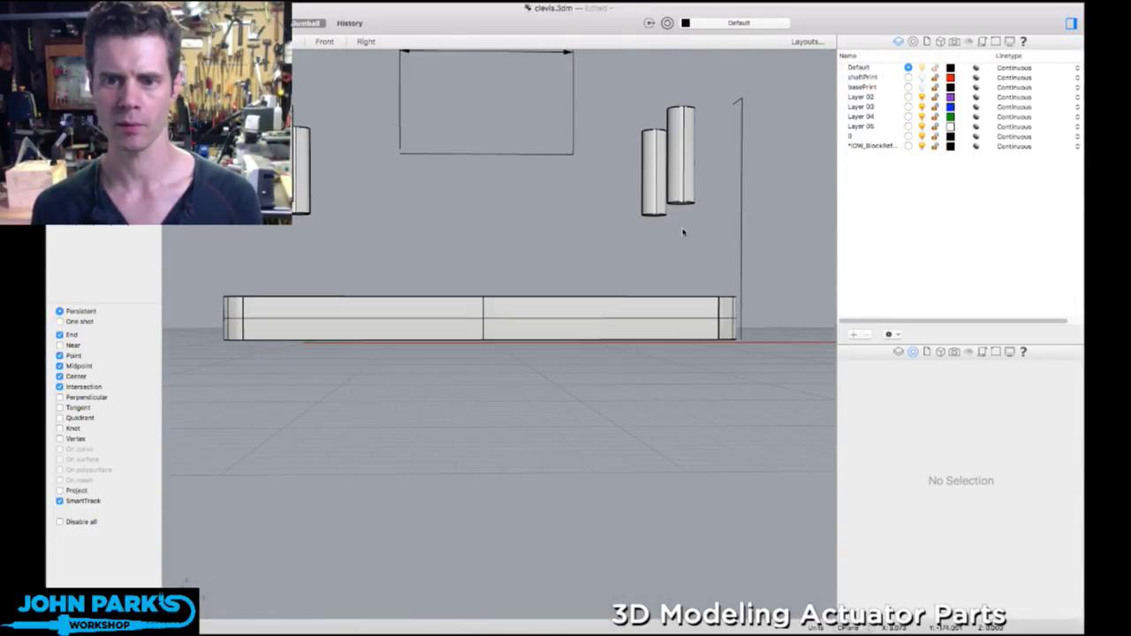
- Create a new layer named screwHoles and turn its visibility off
left_click_drag(695, 239, 258, 173)
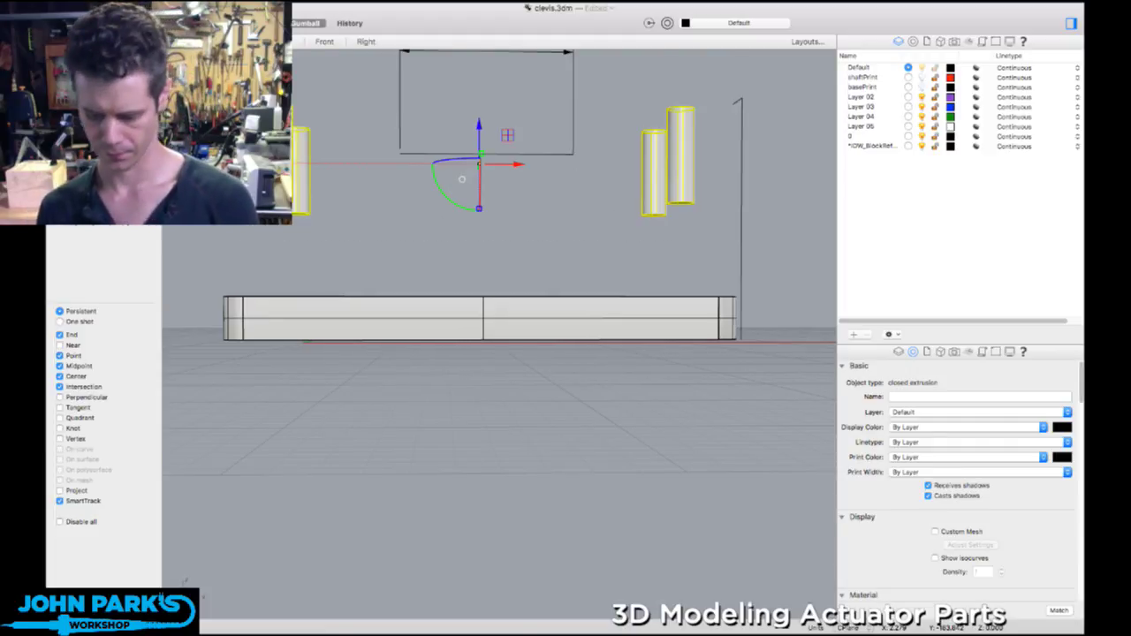
left_click(394, 228)
right_click_drag(394, 227, 424, 222)
left_click(854, 334)
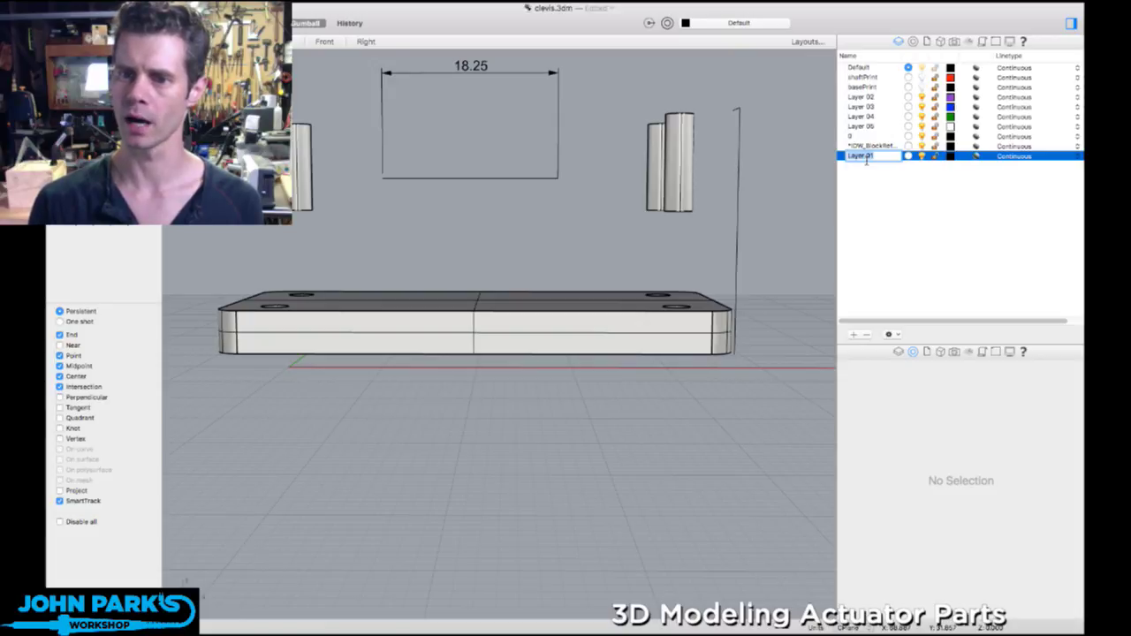
type("screwHoles")
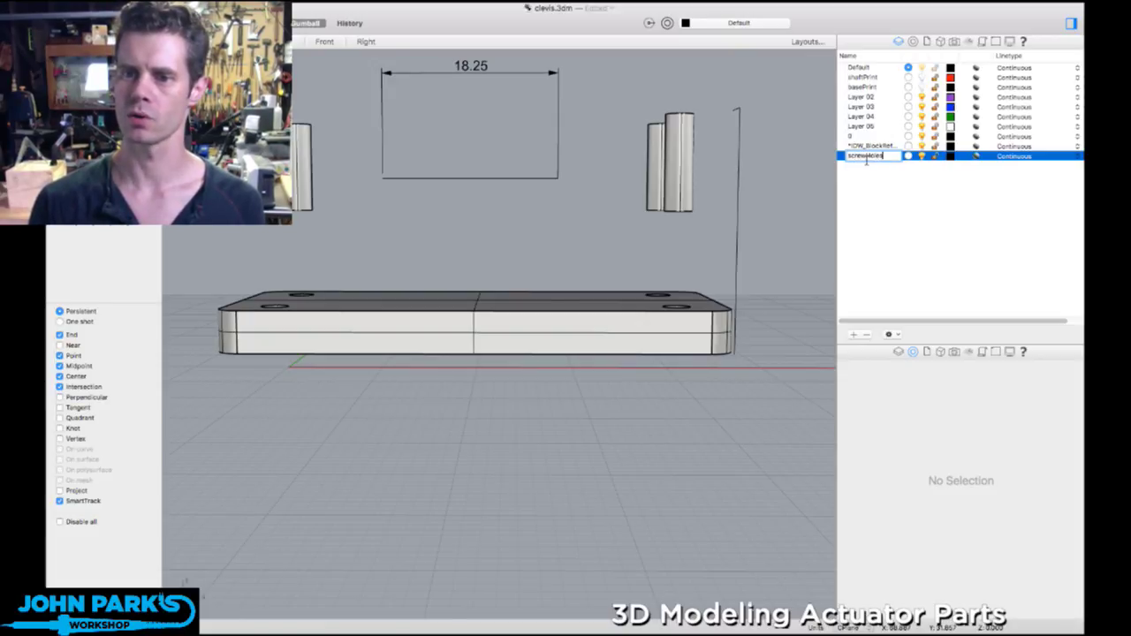
key("Return")
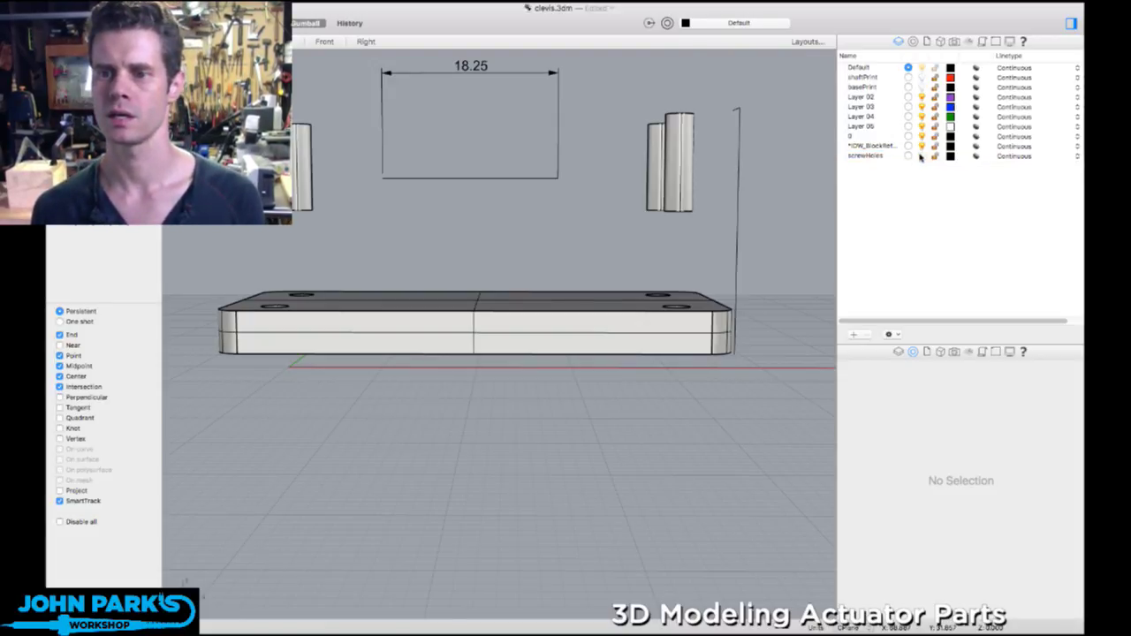
- Assign the four raised cylinders to the hidden screwHoles layer, leaving the drilled plate in view
left_click_drag(687, 232, 292, 198)
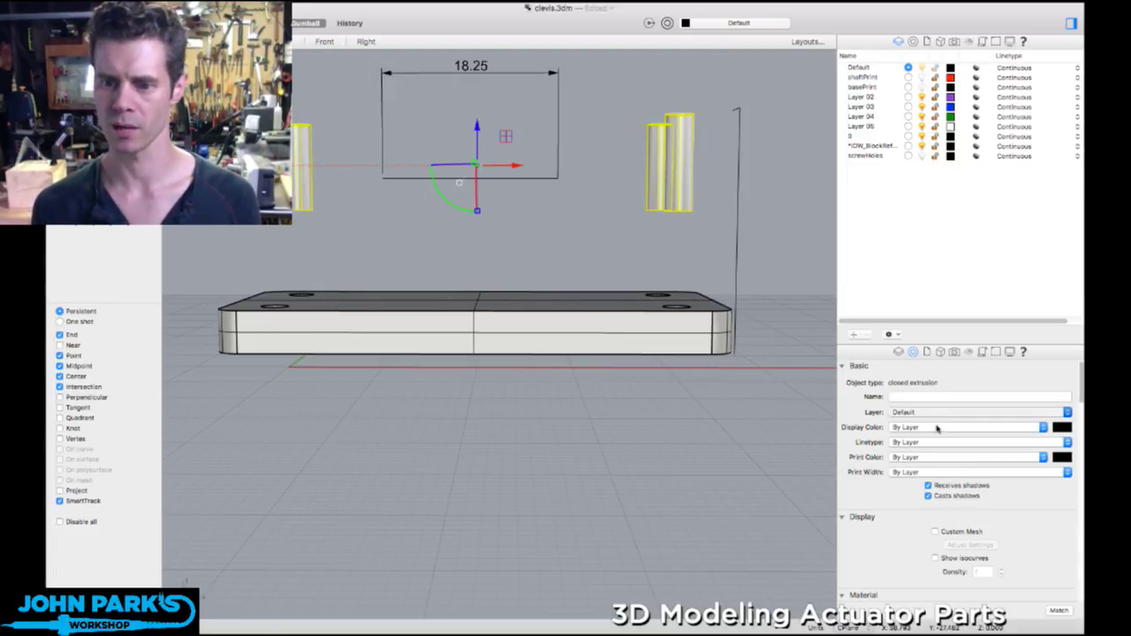
left_click(937, 496)
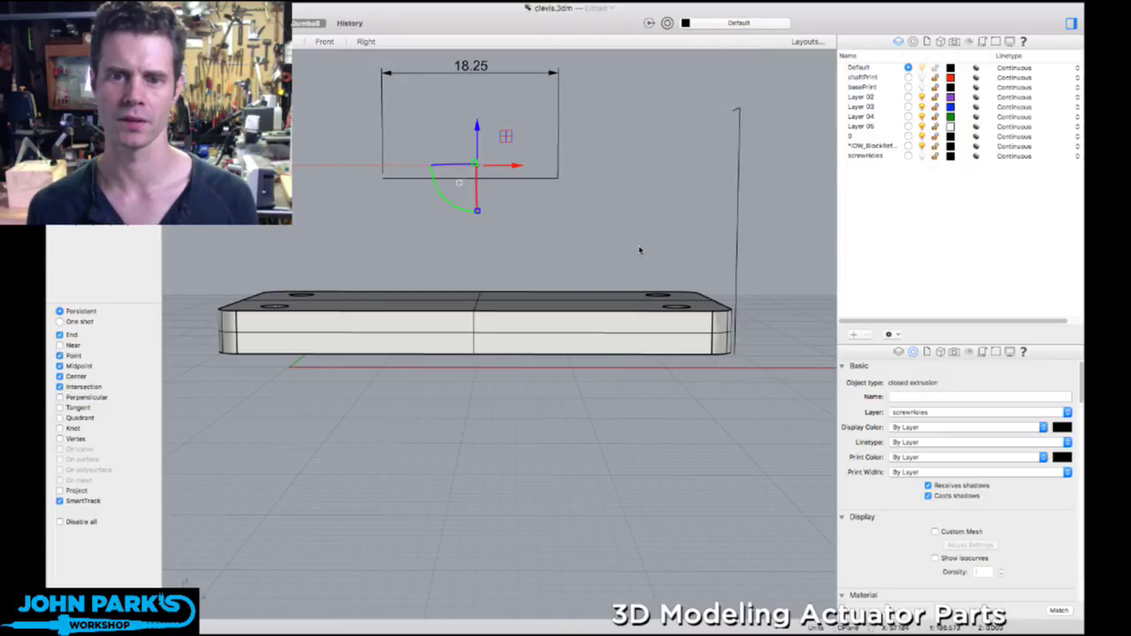
left_click(639, 251)
right_click_drag(639, 250, 601, 245)
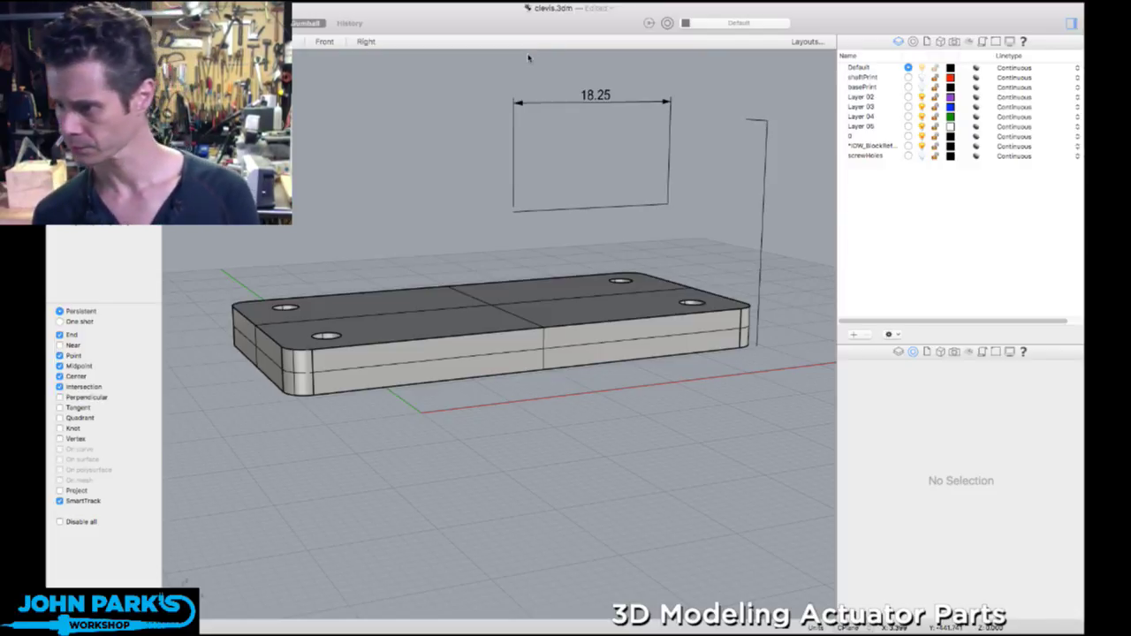
- Save the model as a new version named clevis02.3dm
key("Return")
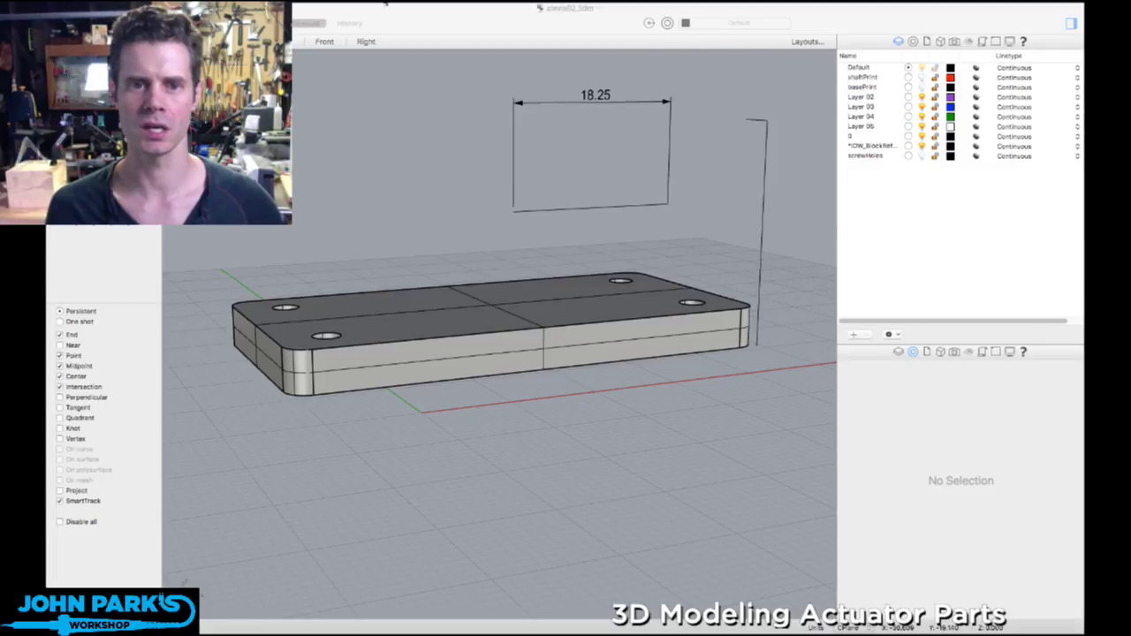
left_click(470, 13)
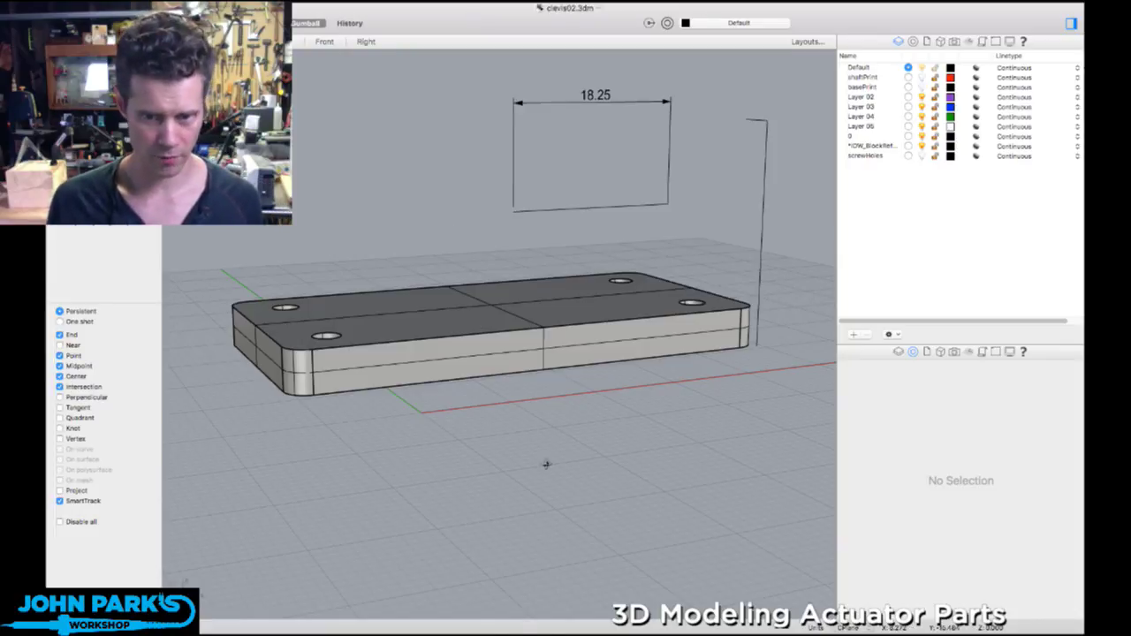
- Draw a circle matching the rim of the plate's near-left screw hole and raise it to about Z 6.87
right_click_drag(545, 462, 533, 504)
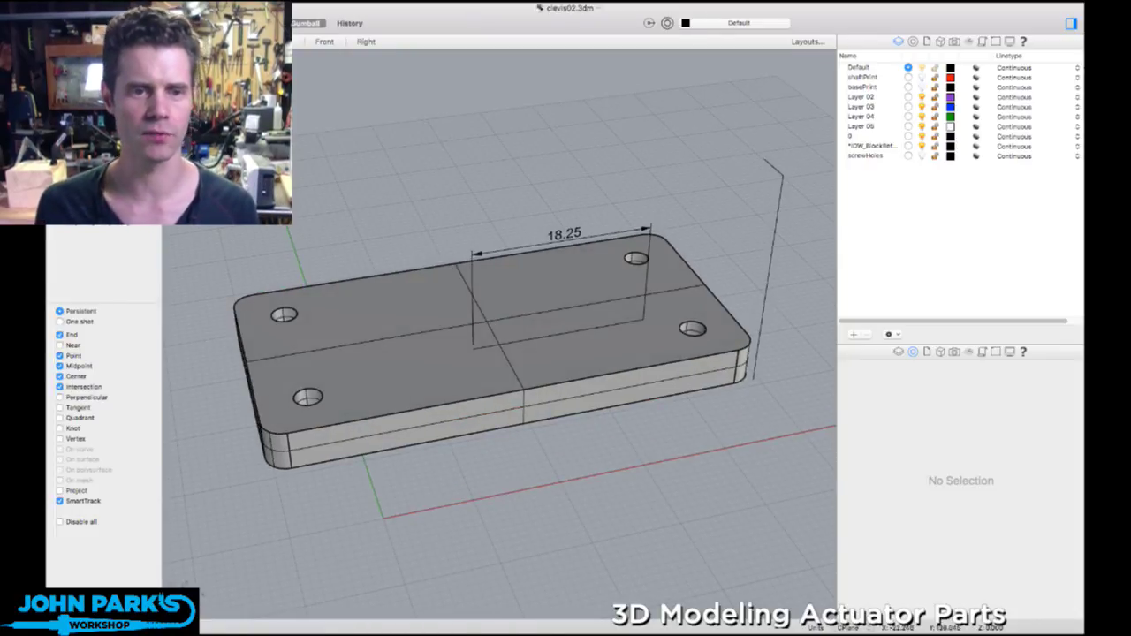
scroll(416, 168, "up", 5)
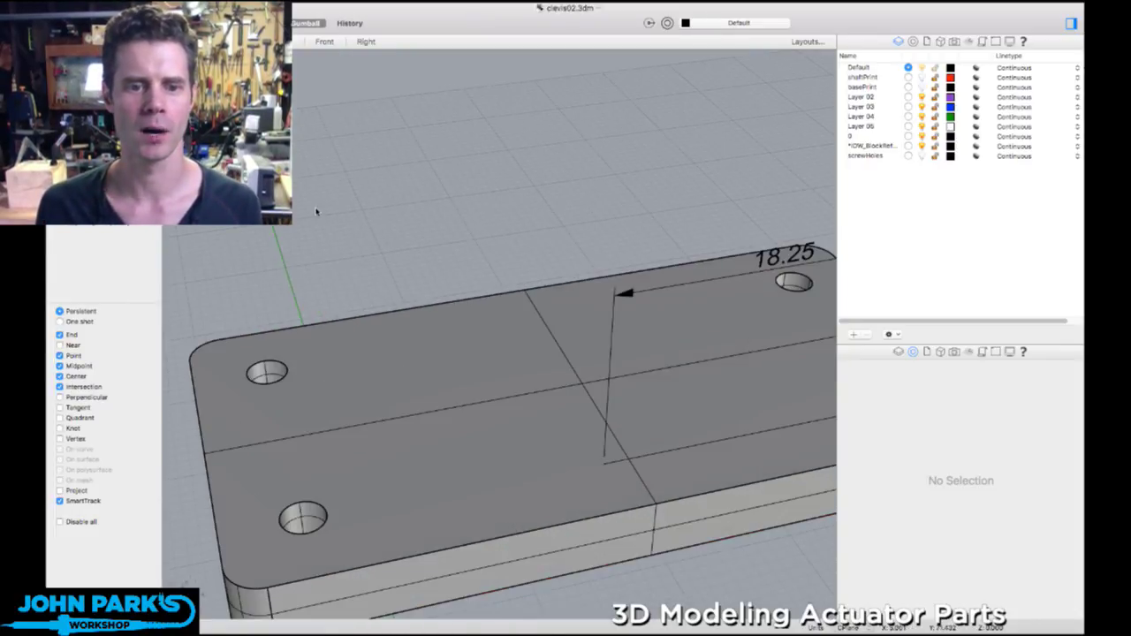
scroll(439, 221, "up", 6)
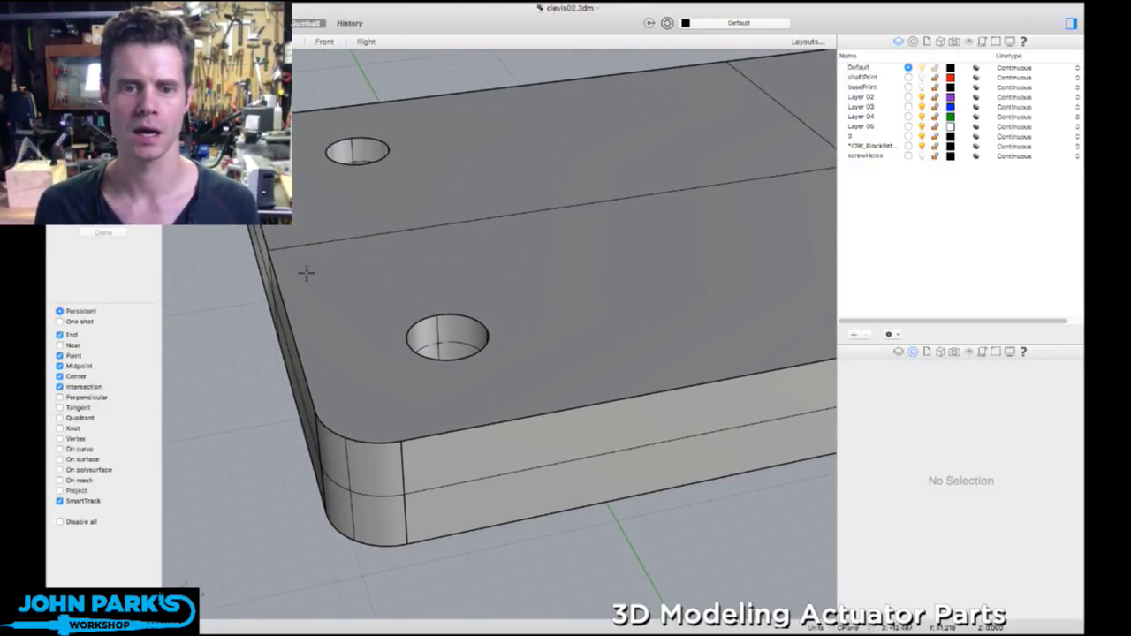
left_click(483, 325)
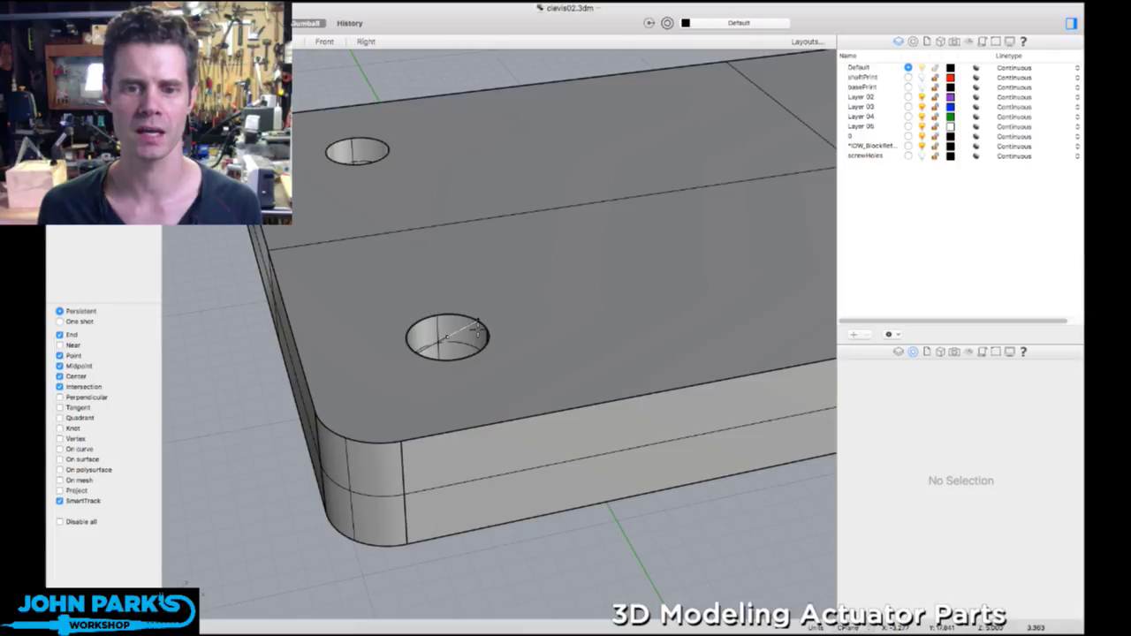
left_click(490, 333)
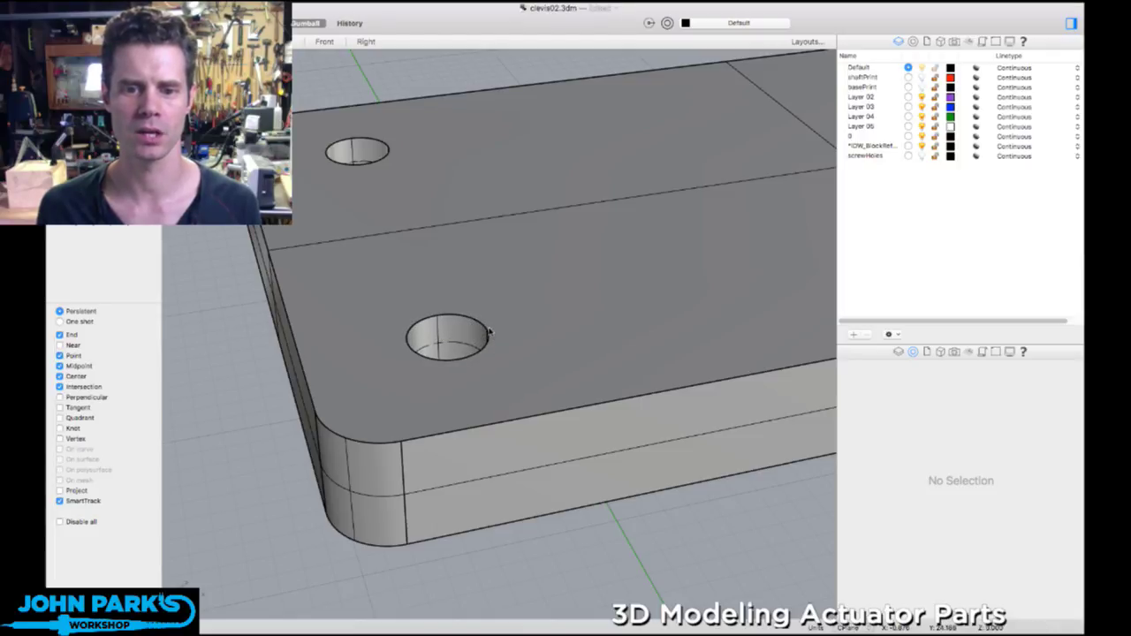
left_click(469, 318)
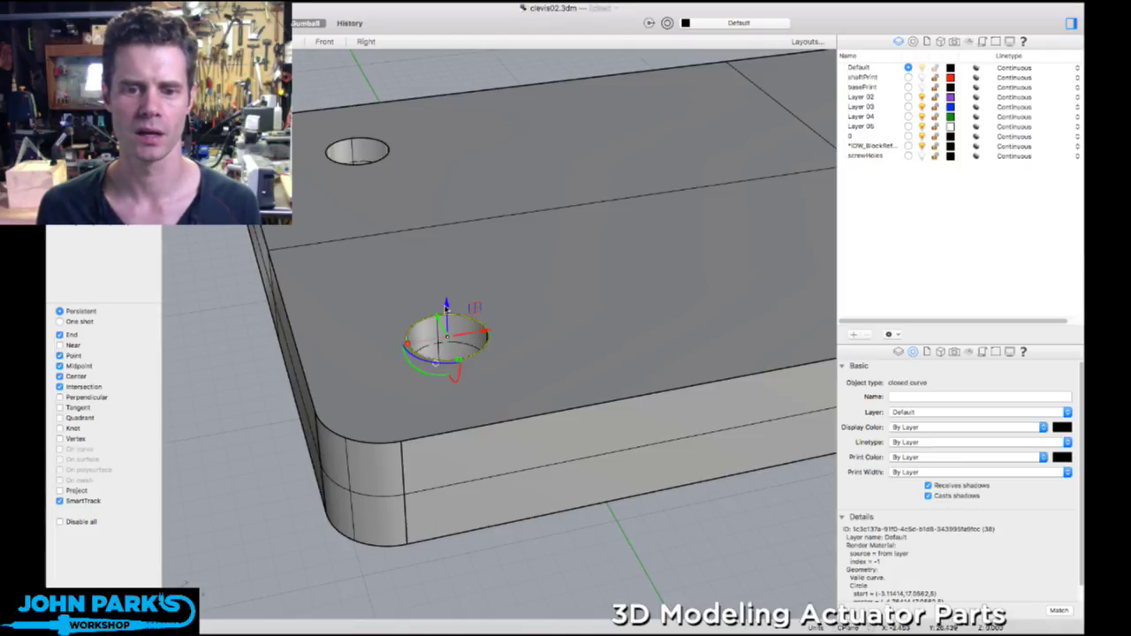
left_click_drag(447, 306, 446, 265)
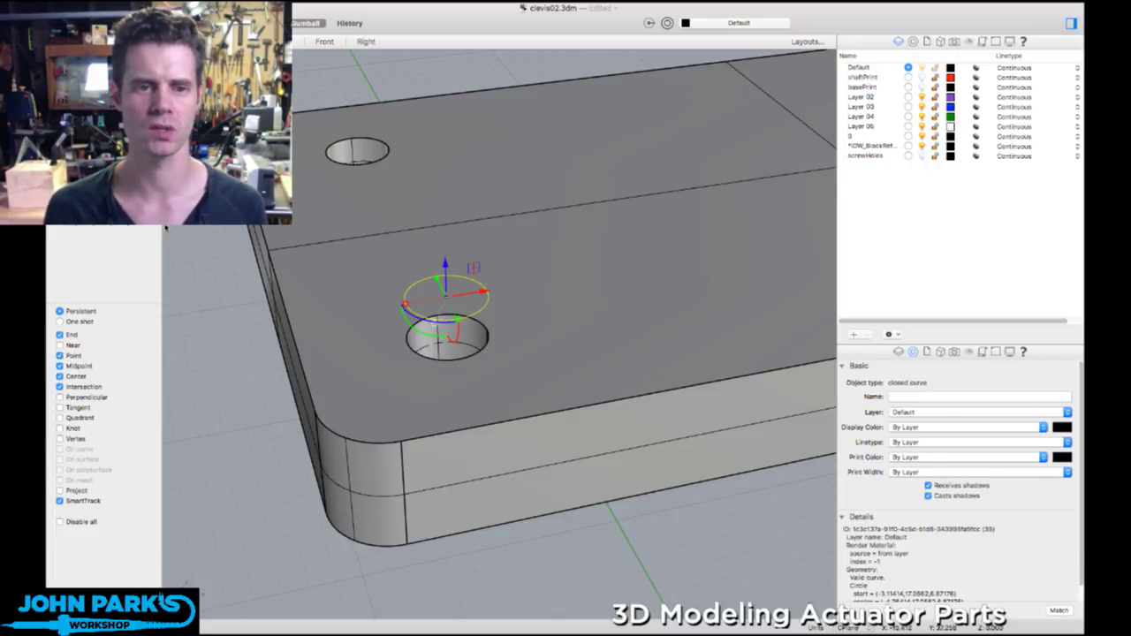
right_click_drag(467, 362, 442, 317)
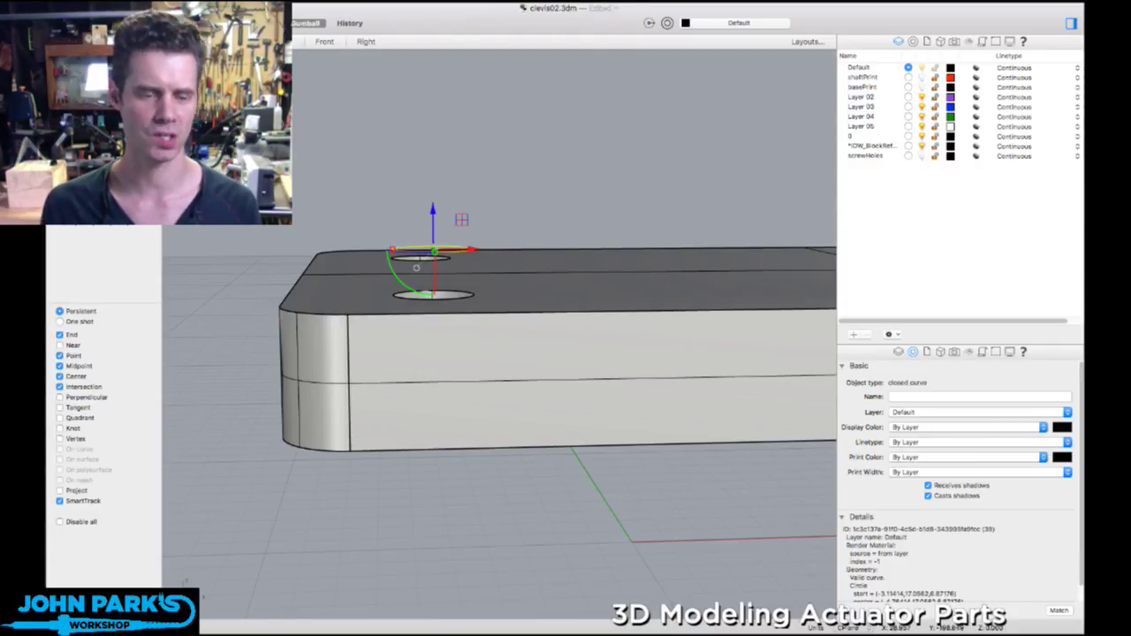
key("Return")
right_click_drag(397, 167, 384, 187)
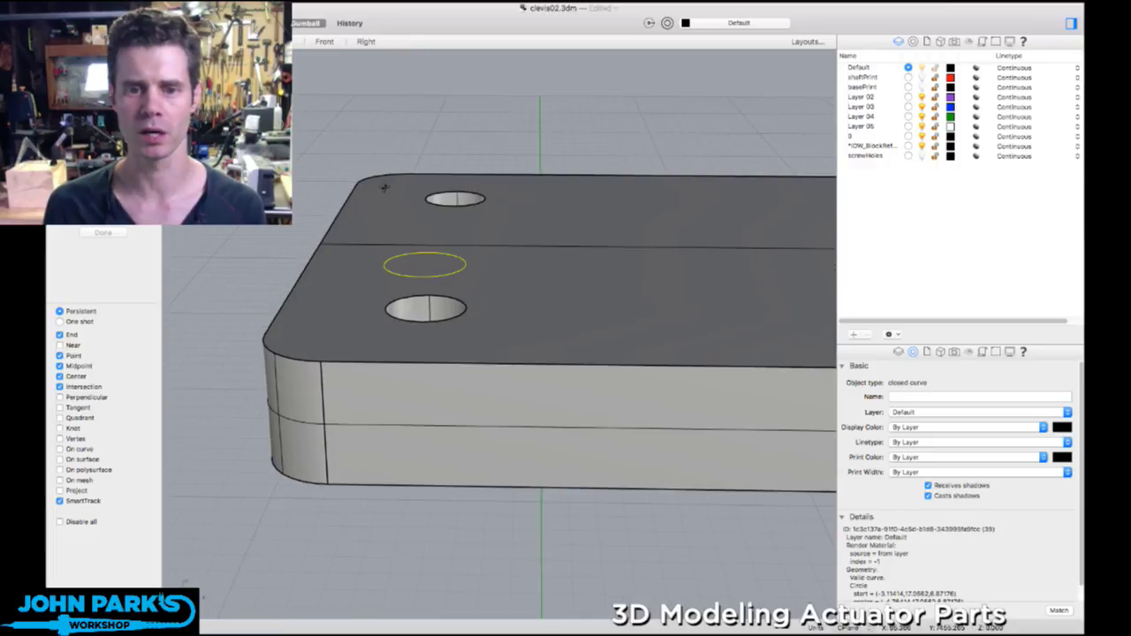
left_click(425, 263)
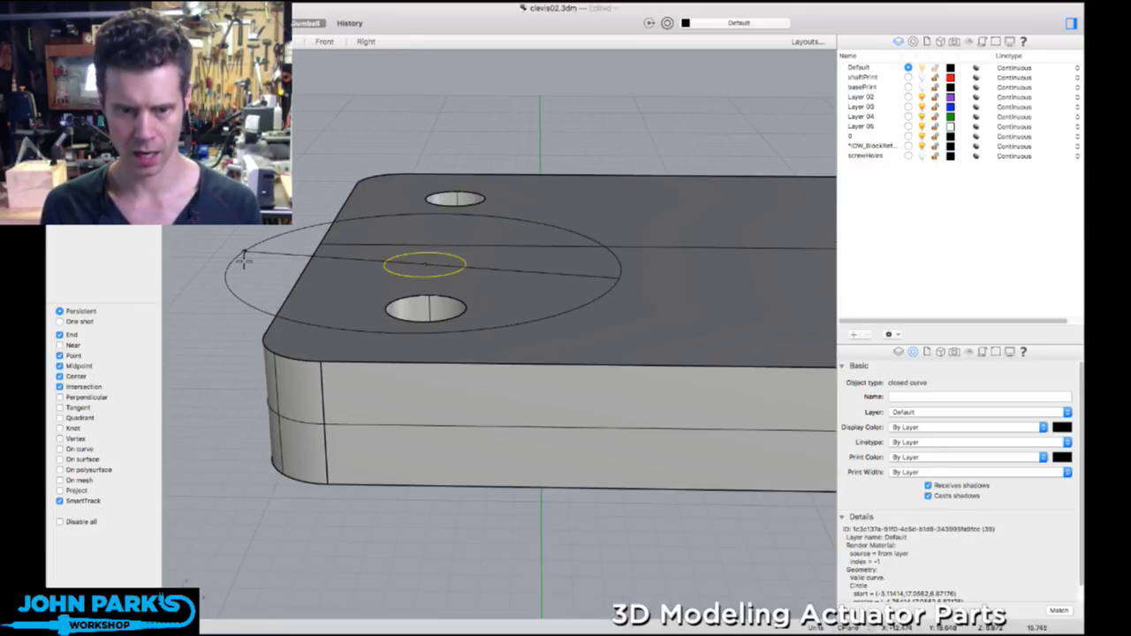
key("Escape")
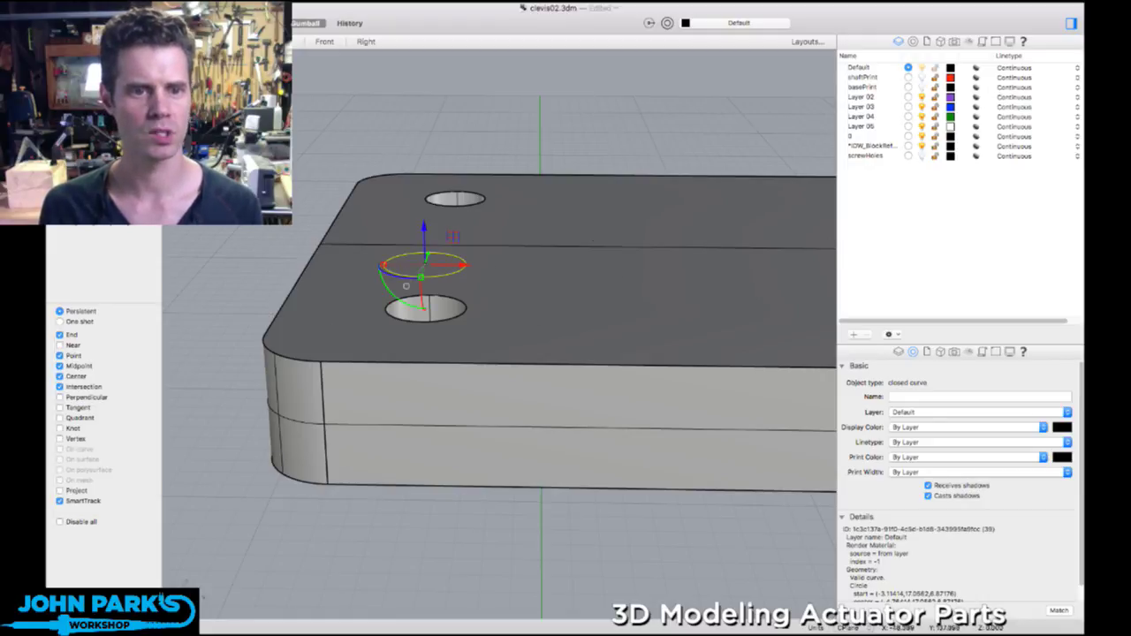
key("Escape")
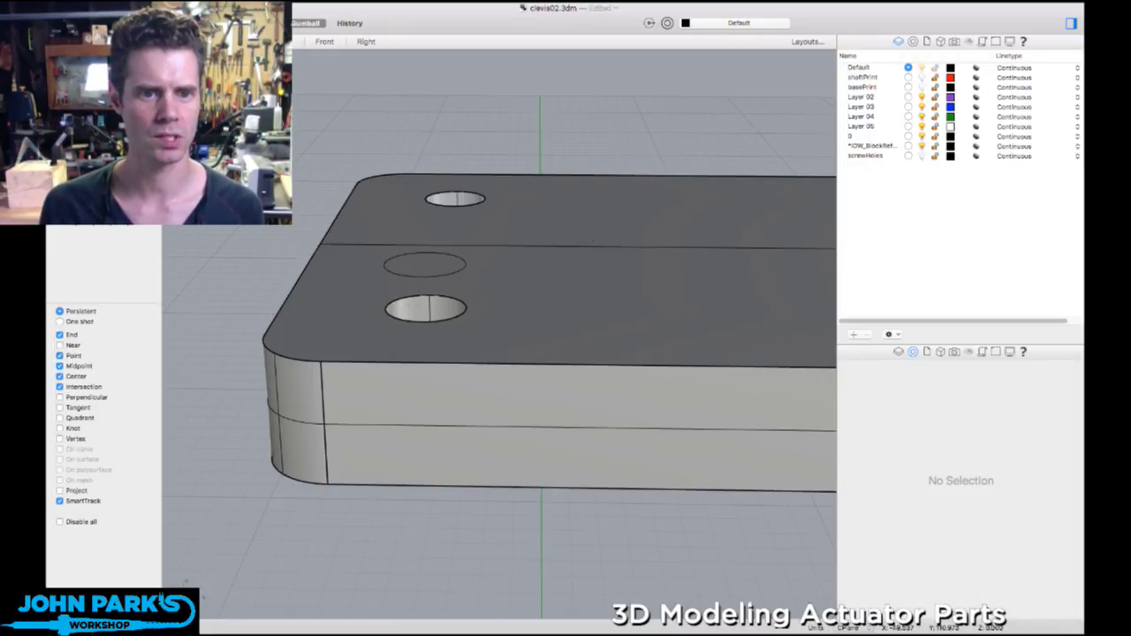
- Draw a circle 6 in diameter starting from the midpoint on the raised circle's edge
key("Return")
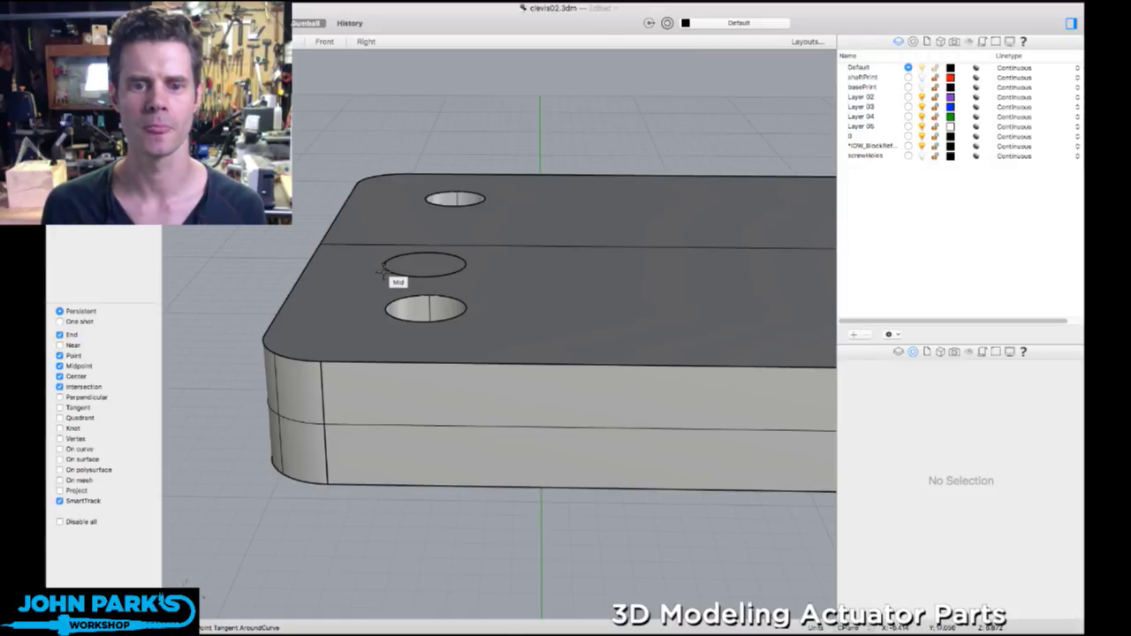
left_click(383, 268)
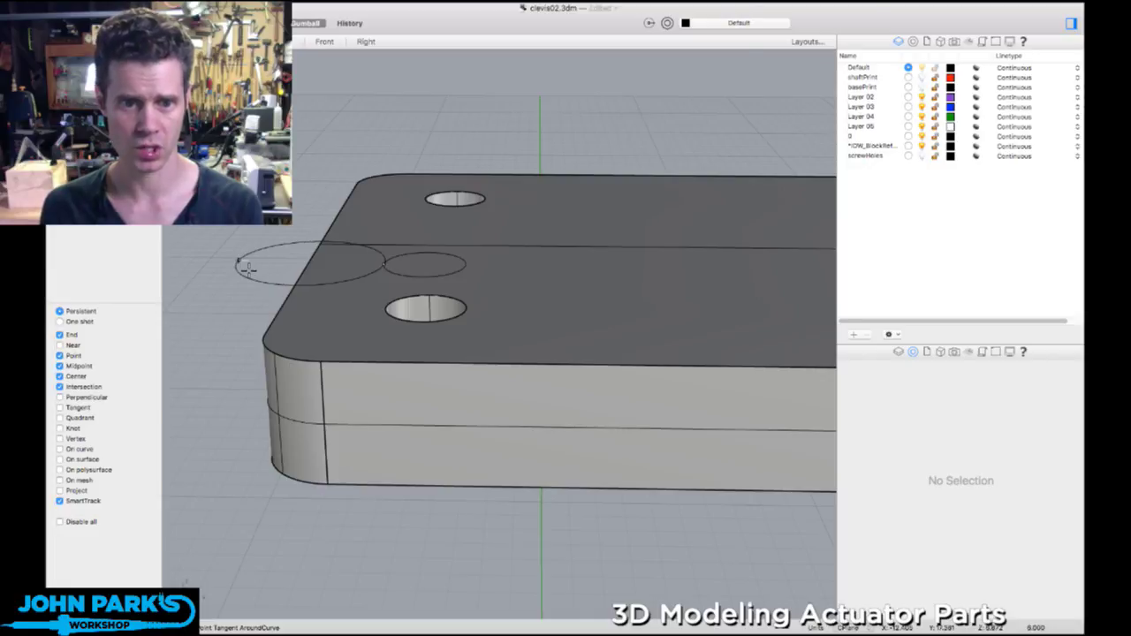
left_click(299, 232)
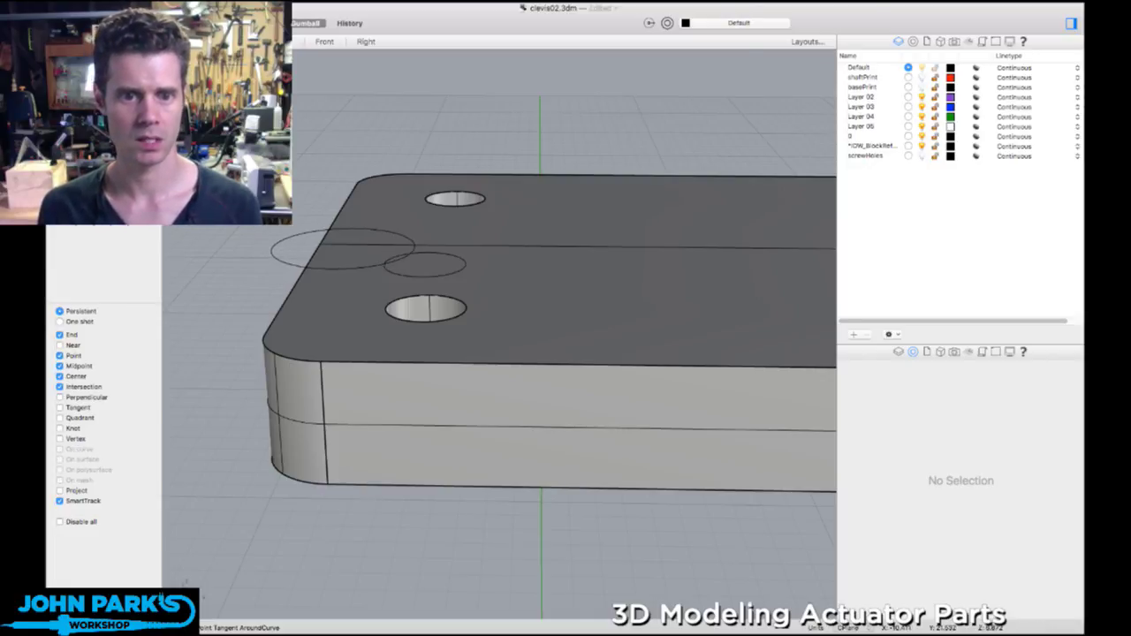
left_click(310, 233)
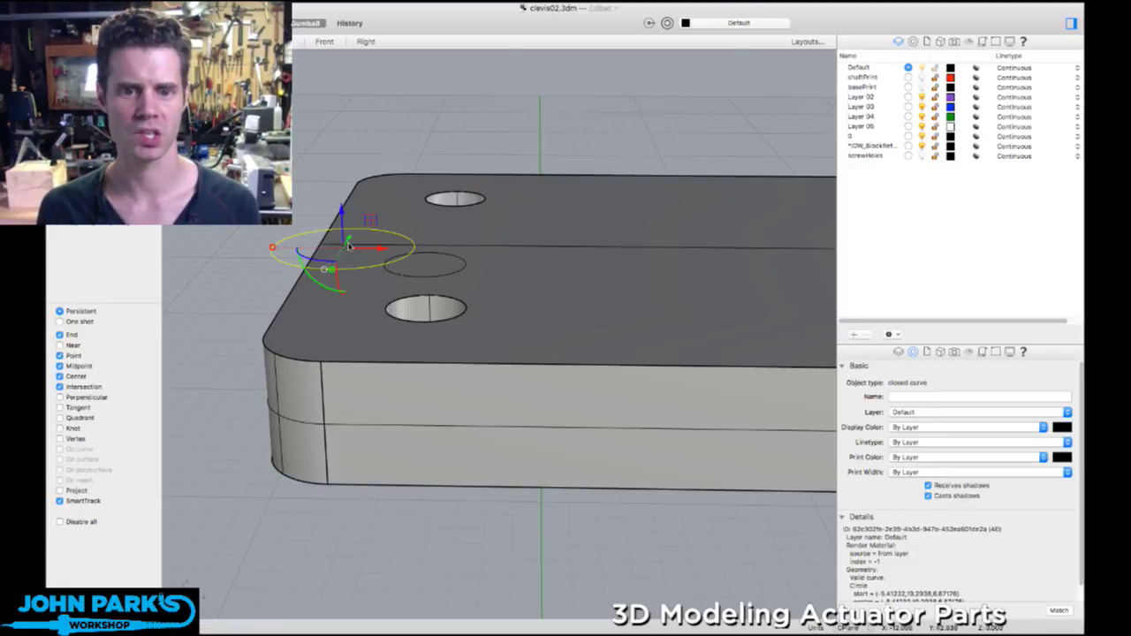
- Centre the 6-diameter circle over the smaller raised circle and lift it to about Z 8.02
left_click_drag(347, 249, 447, 274)
left_click_drag(426, 228, 426, 196)
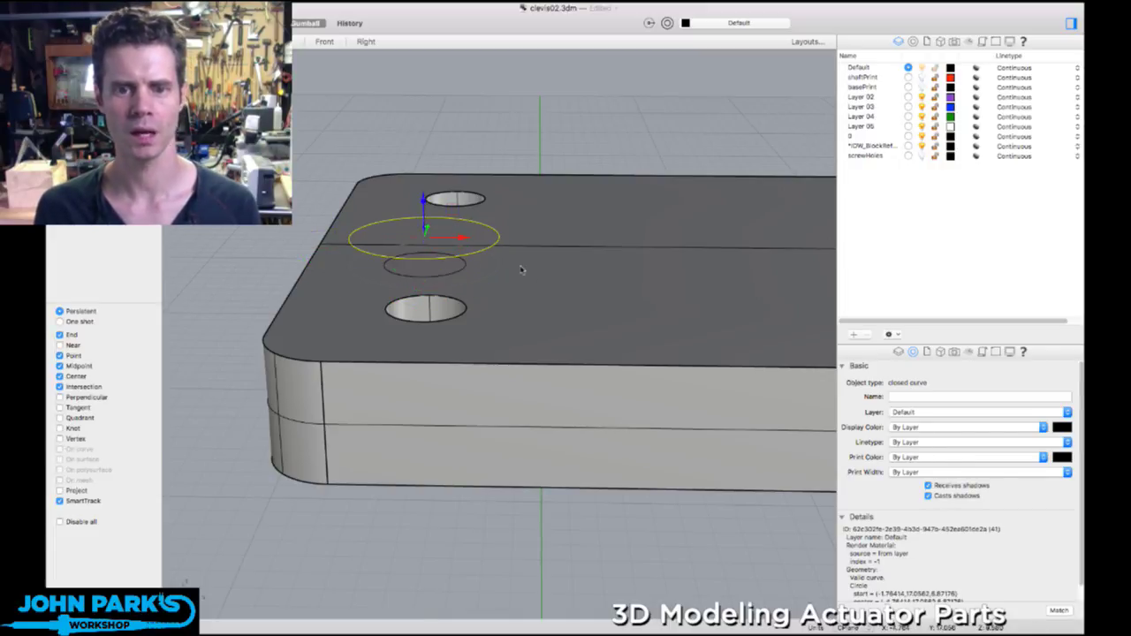
right_click_drag(523, 272, 534, 264)
right_click_drag(562, 228, 449, 320)
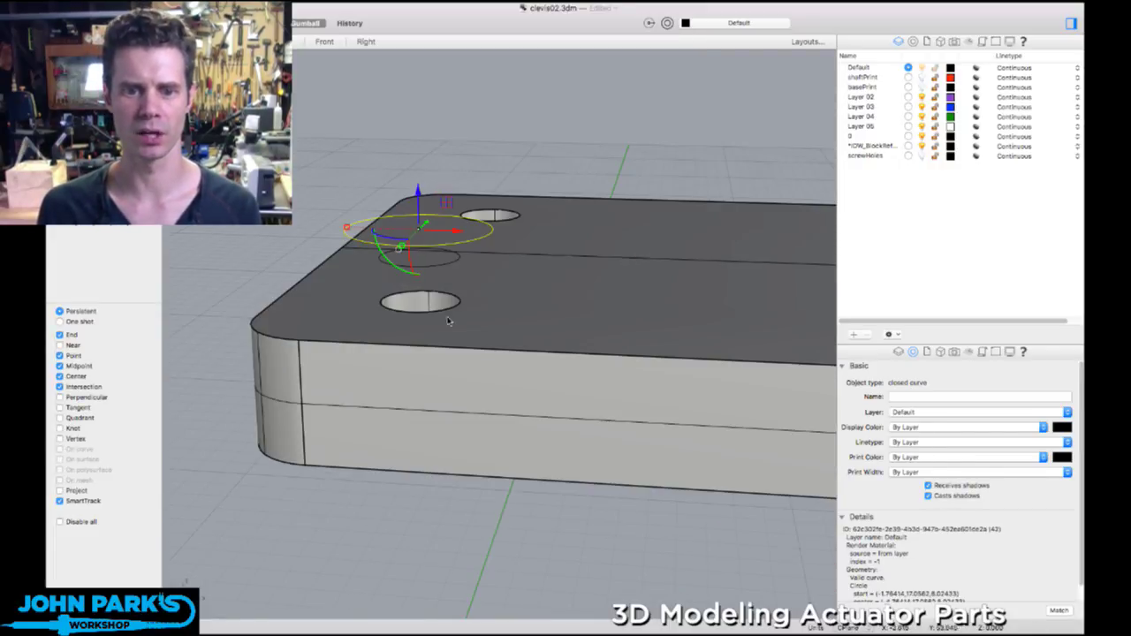
scroll(471, 301, "up", 3)
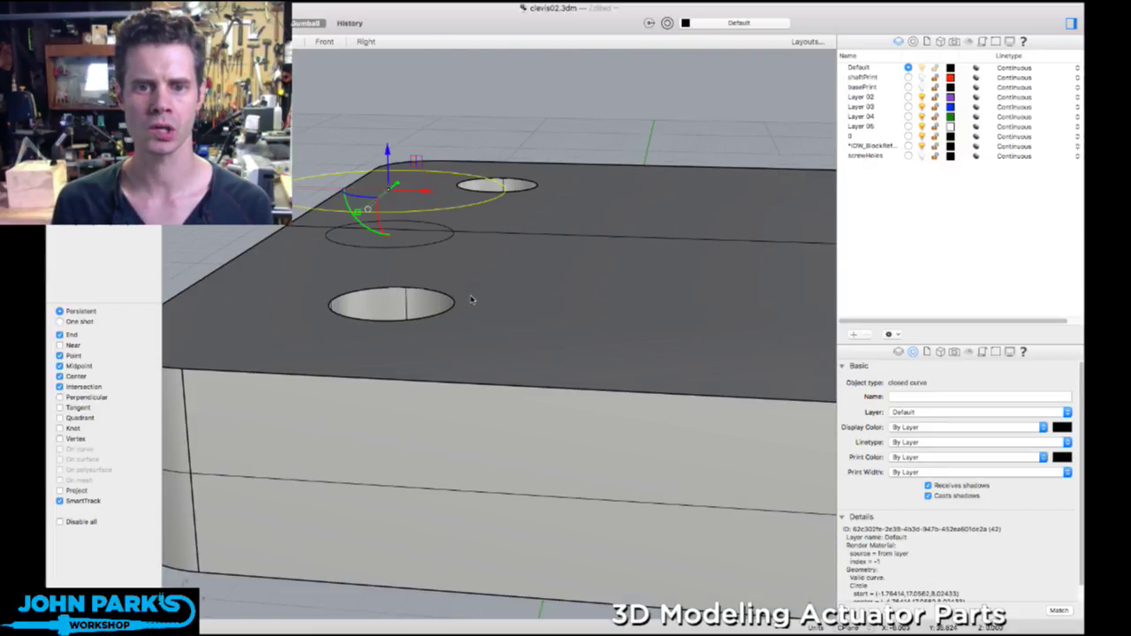
right_click_drag(472, 304, 467, 329)
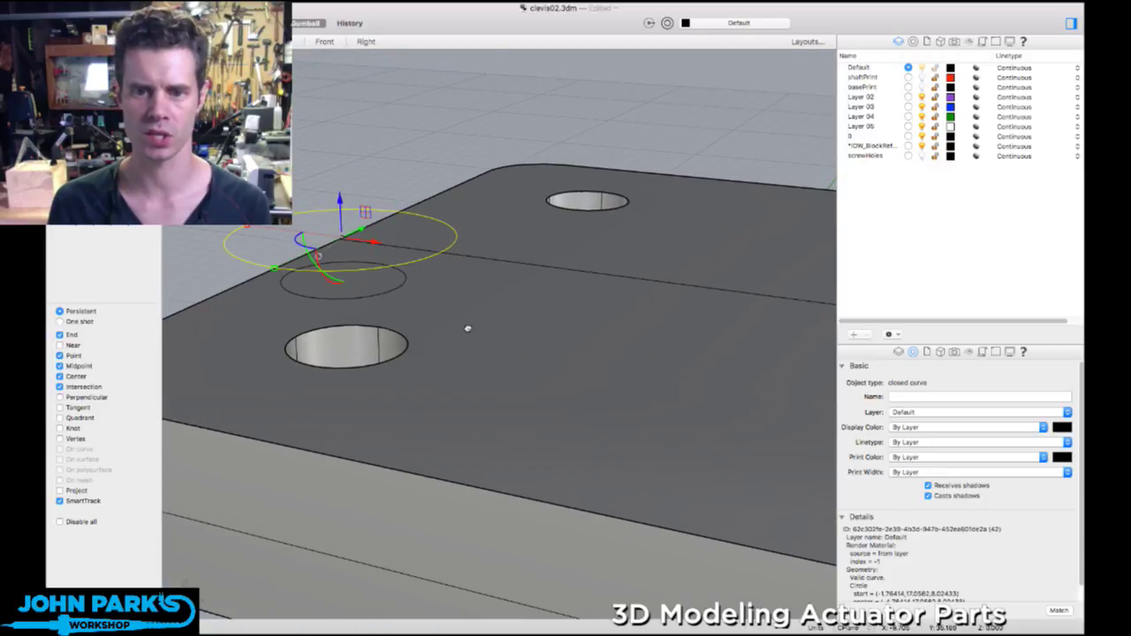
- Chamfer the top rim of the plate's near-left screw hole with a distance of 1
left_click(323, 150)
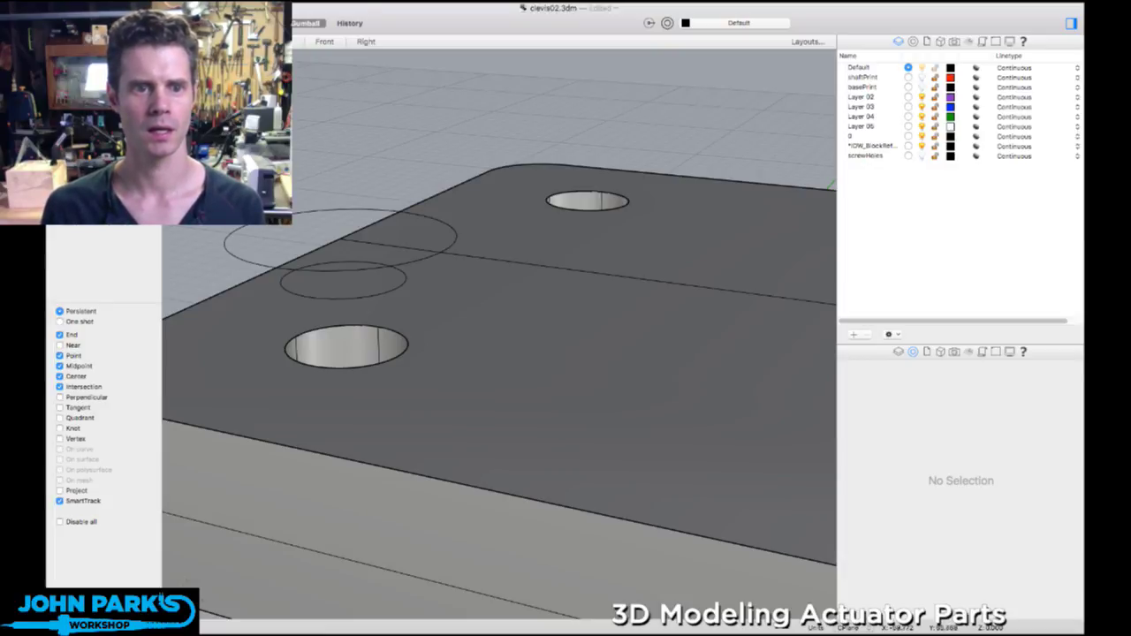
left_click(376, 329)
right_click_drag(419, 410, 473, 407)
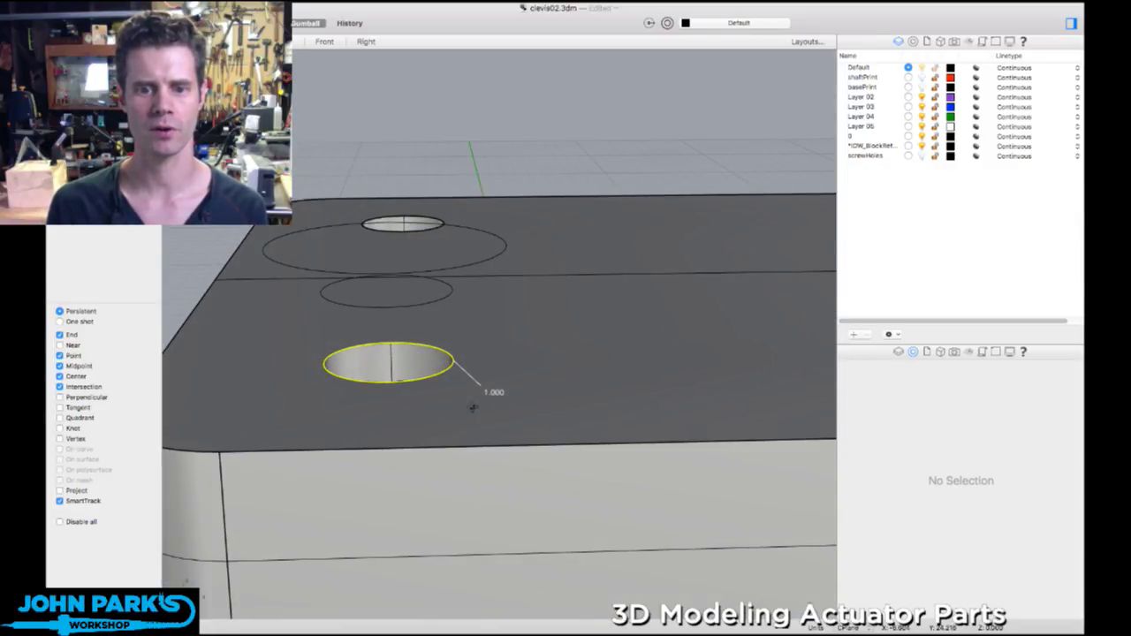
key("Return")
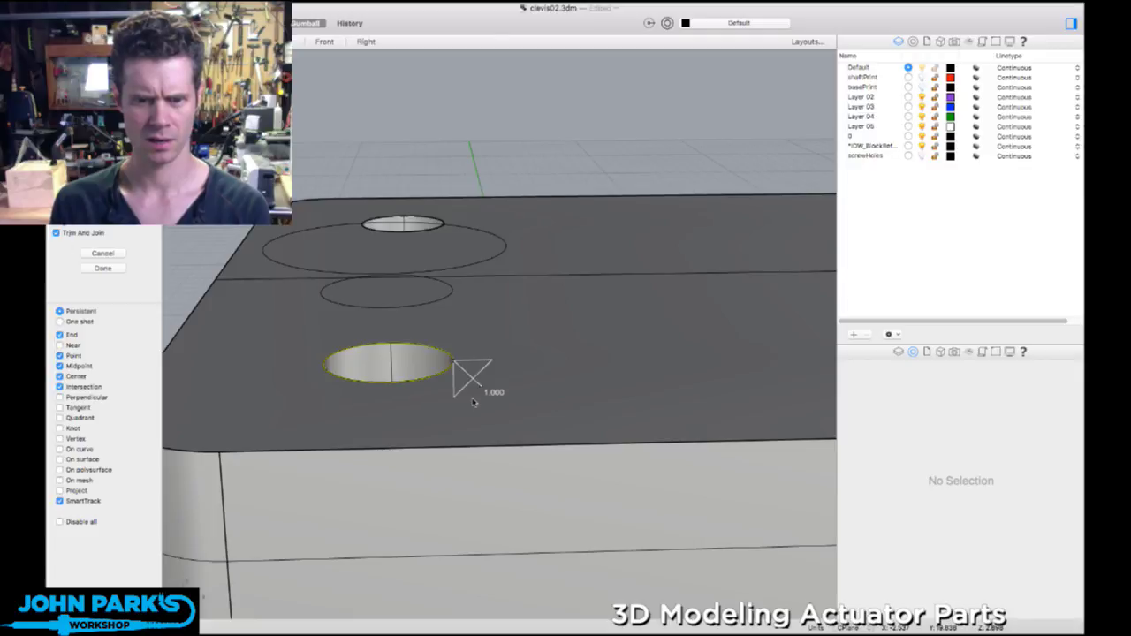
key("Return")
right_click_drag(453, 412, 390, 201)
left_click(447, 363)
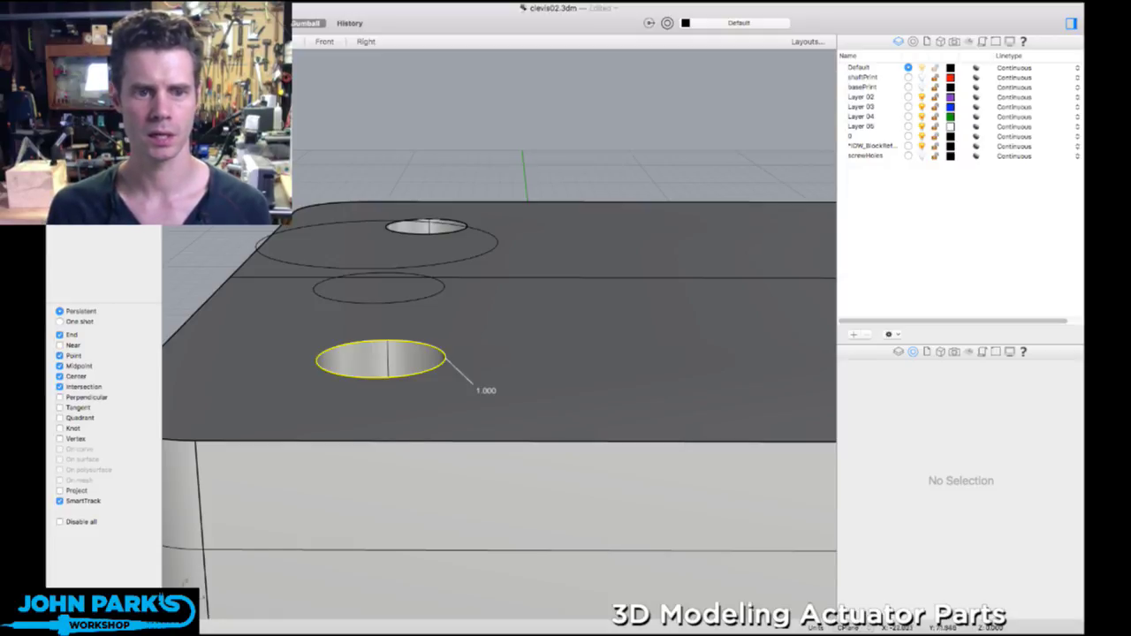
key("Return")
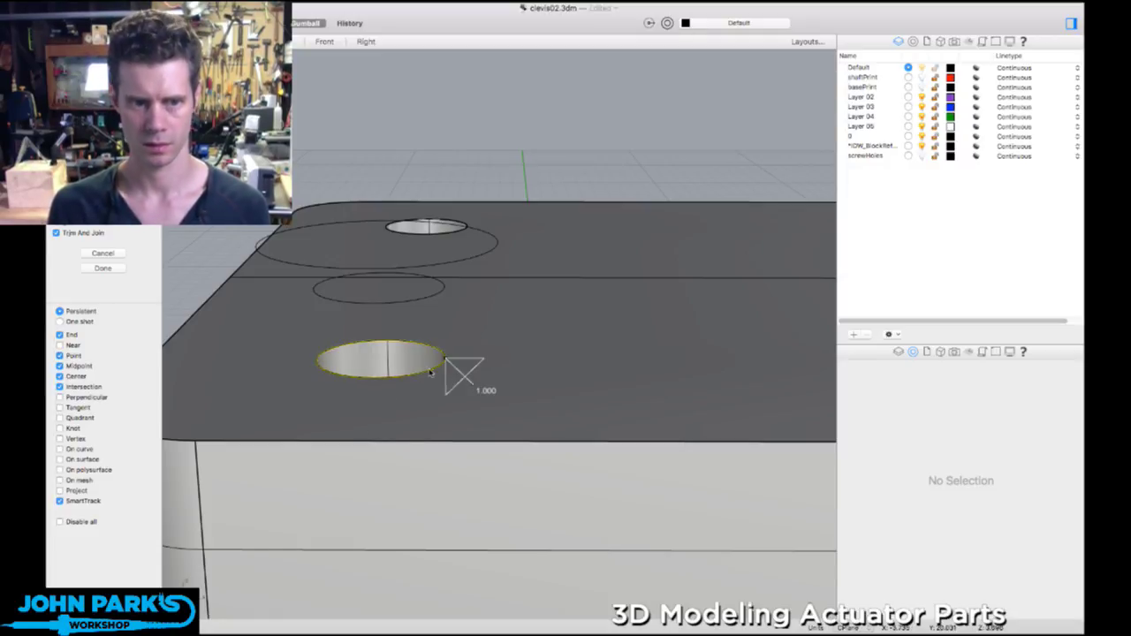
left_click(102, 268)
right_click_drag(536, 221, 556, 306)
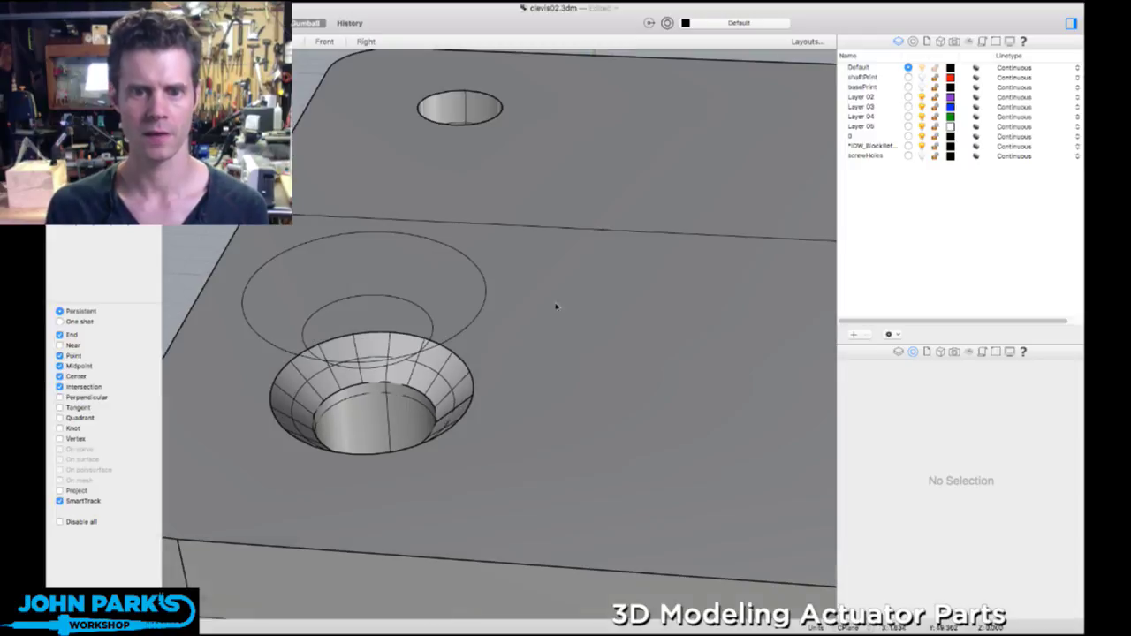
- Chamfer the top rim of the rear-left screw hole with a distance of 3
left_click(501, 112)
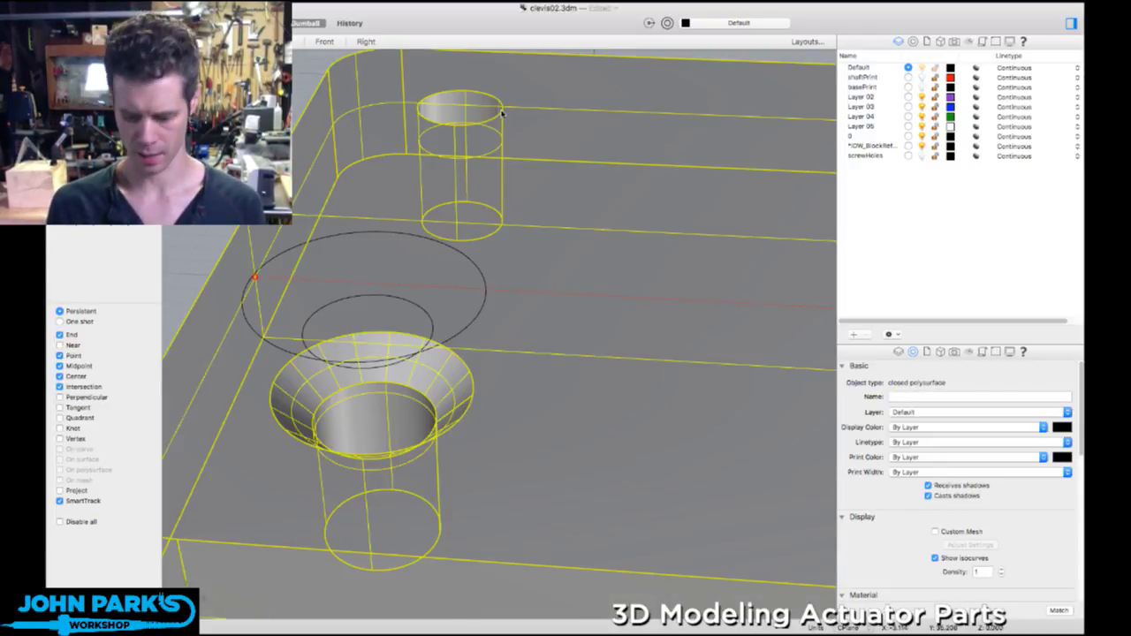
key("Return")
left_click(502, 113)
key("Return")
key("Return")
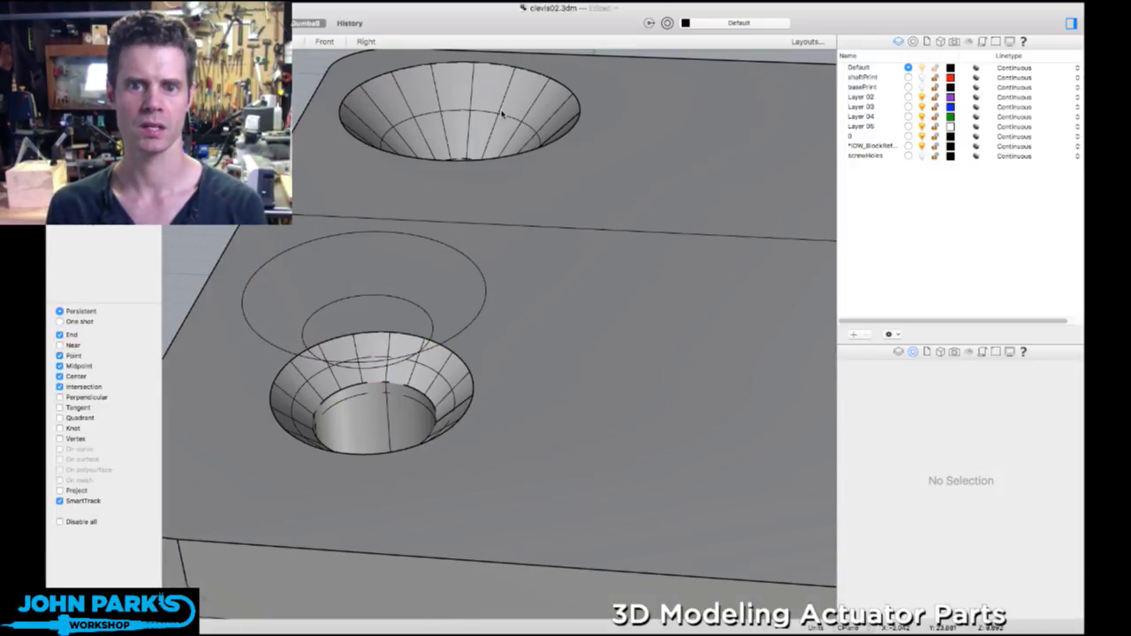
scroll(618, 260, "down", 5)
right_click_drag(607, 324, 624, 349)
right_click_drag(617, 232, 593, 377, "shift")
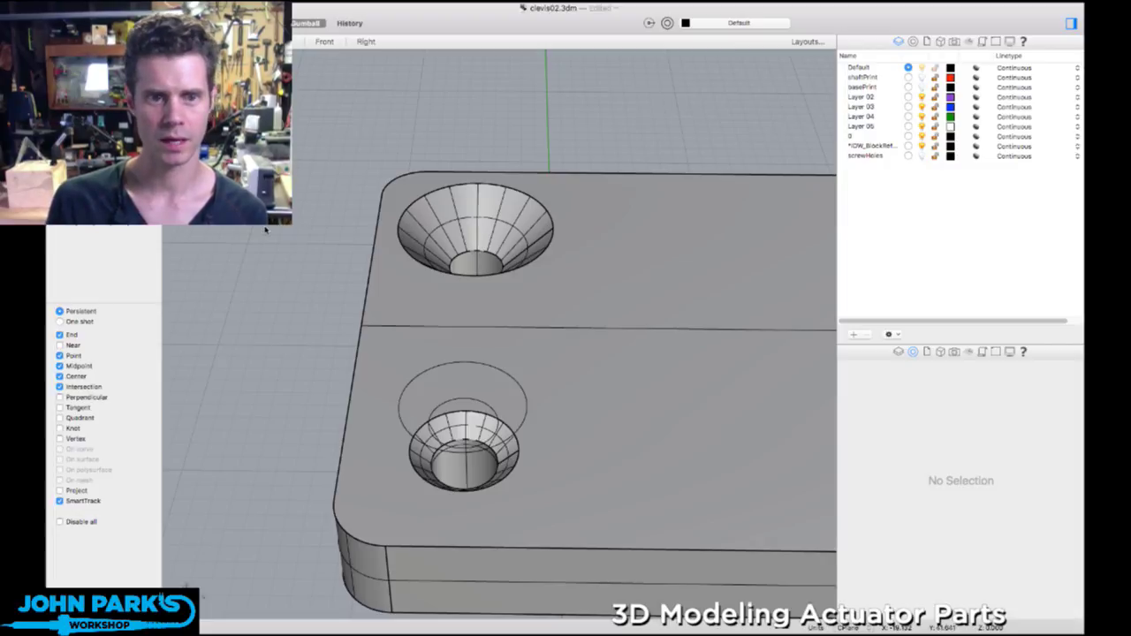
- Undo the rear-left hole's chamfer and apply a chamfer of 3 to its top rim again
key("super+z")
left_click(465, 213)
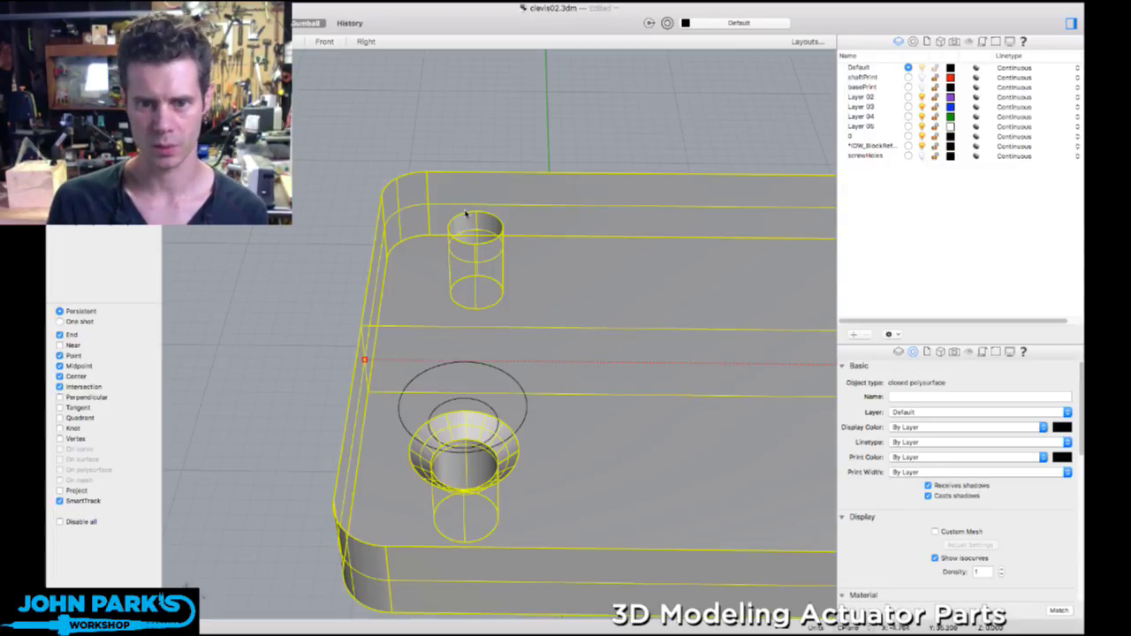
key("Escape")
left_click(465, 215)
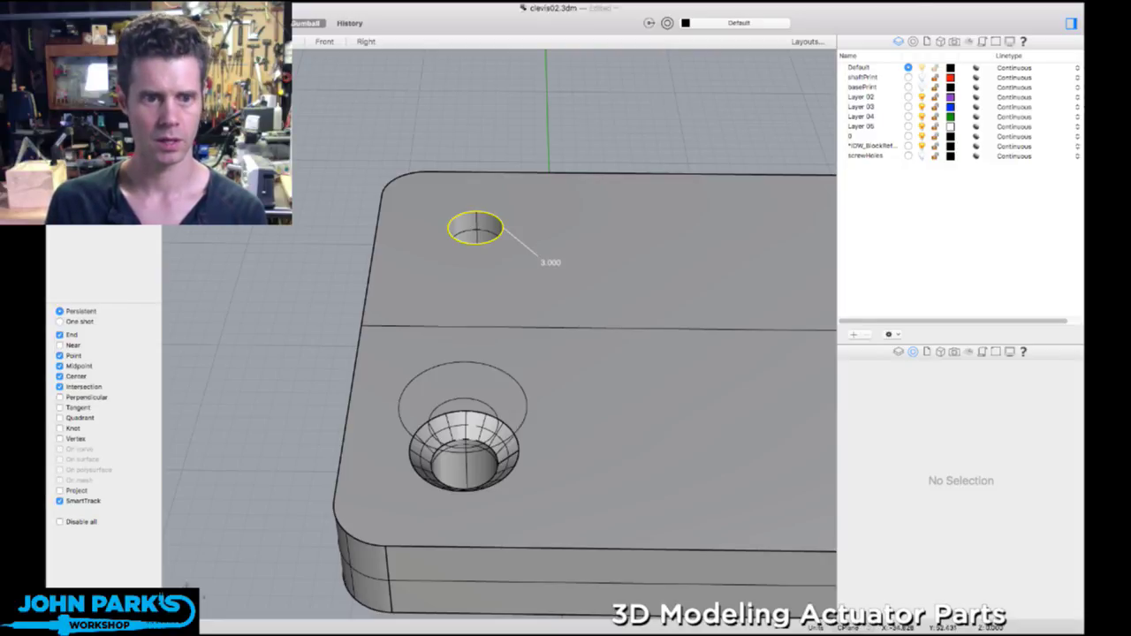
key("Return")
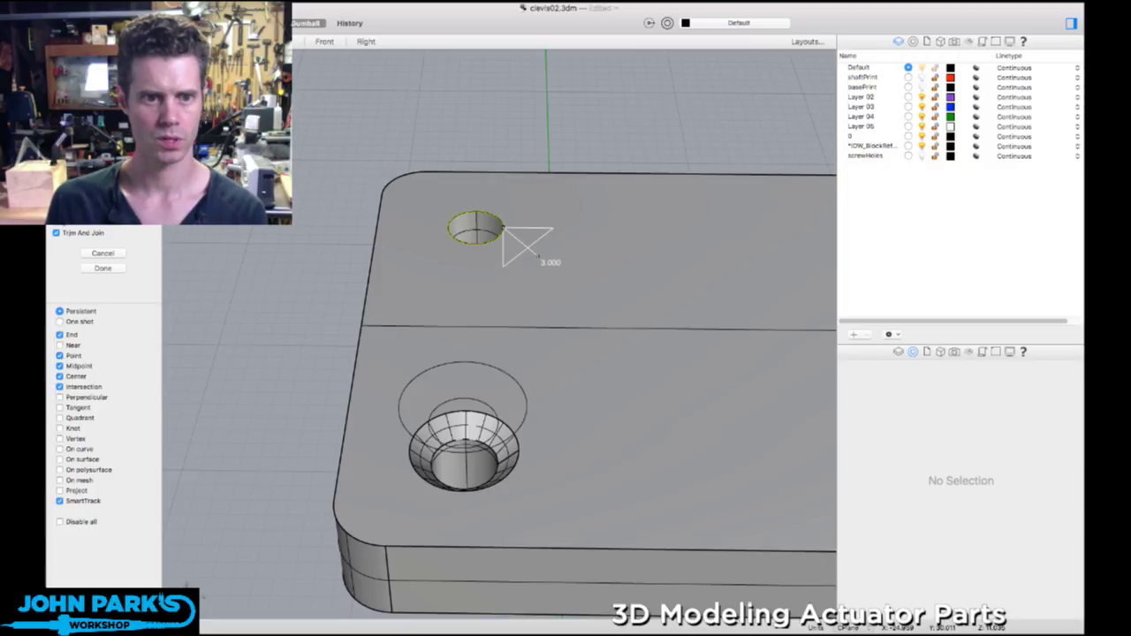
left_click(104, 269)
right_click_drag(341, 274, 453, 255)
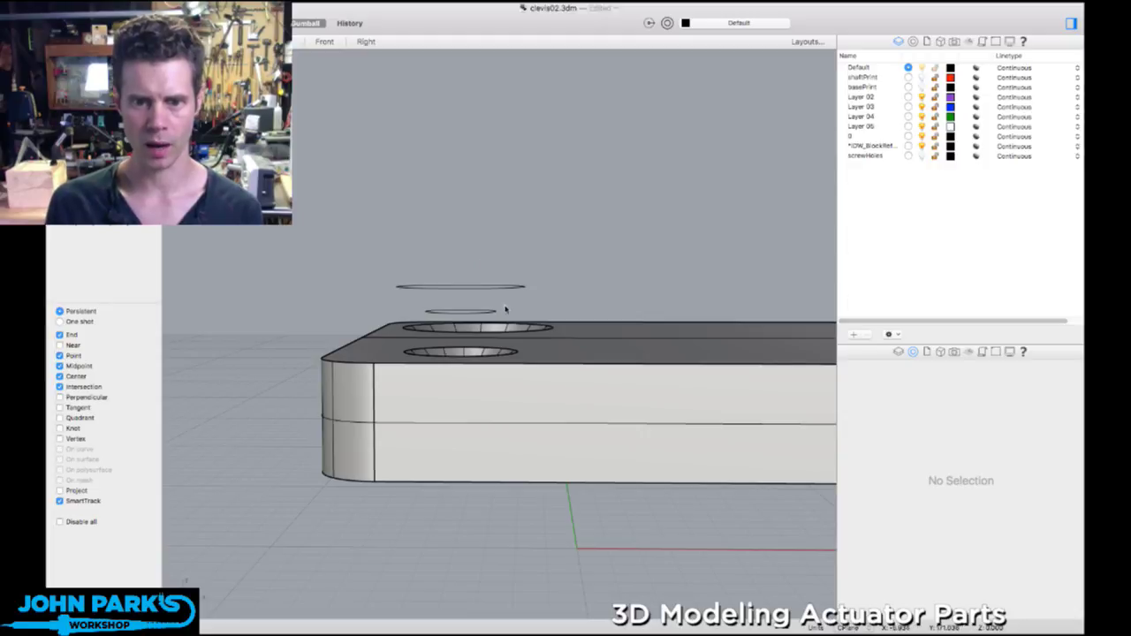
- Undo the chamfers on both left screw holes and select the two profile circles above the near-left hole
key("super+z")
right_click_drag(547, 249, 526, 262)
key("super+z")
scroll(525, 262, "down", 2)
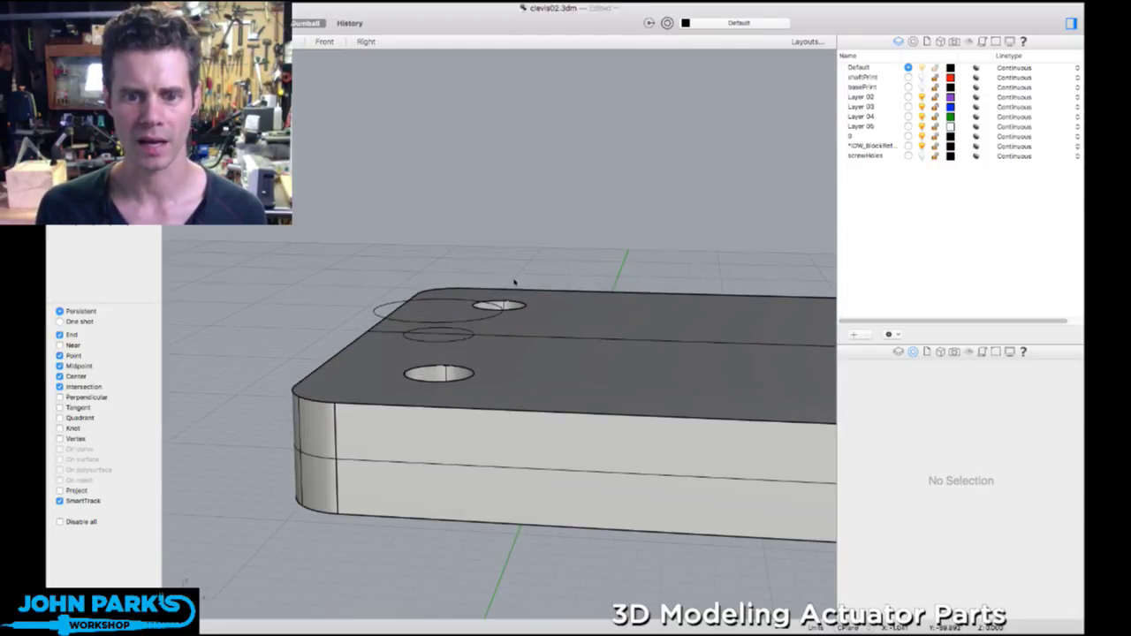
scroll(515, 283, "up", 5)
left_click_drag(513, 219, 445, 302)
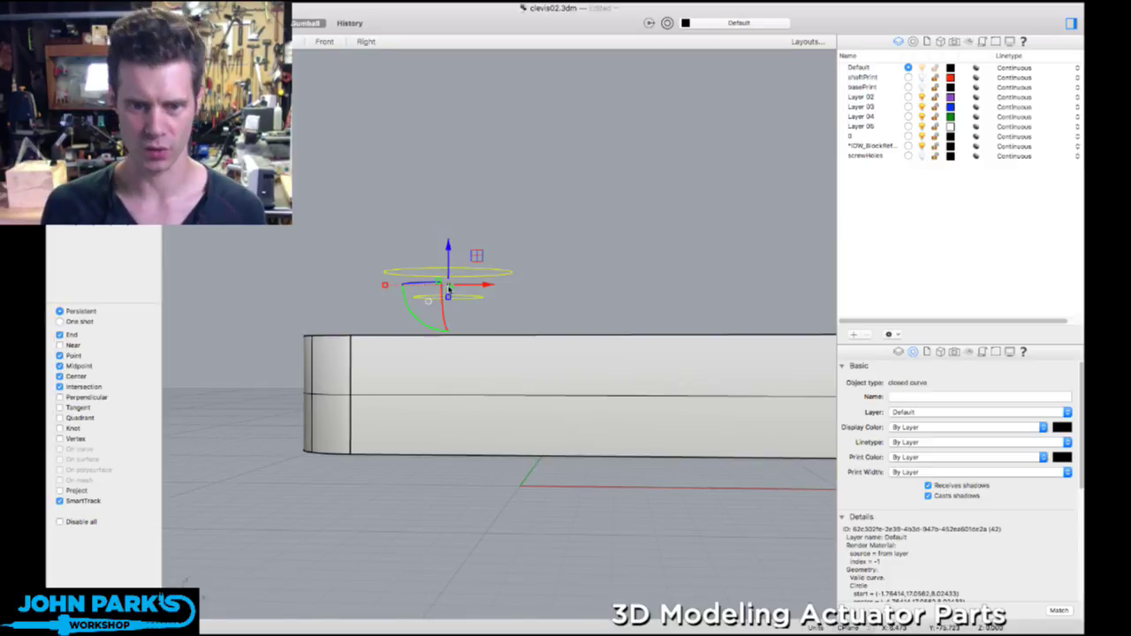
scroll(447, 210, "down", 4)
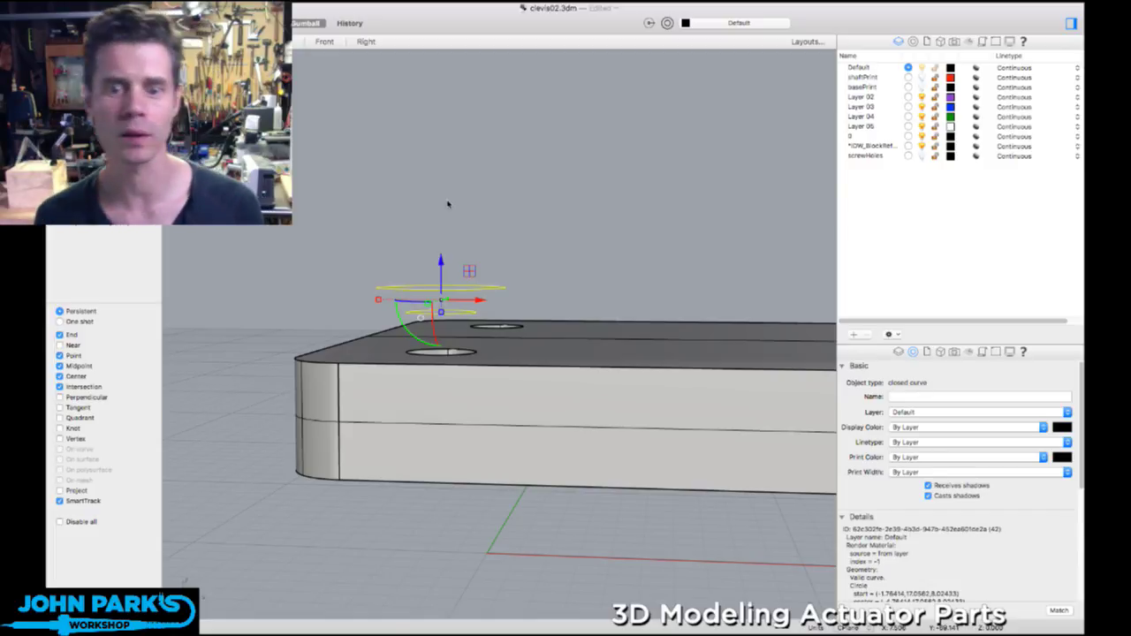
- Try to chamfer the near-left screw hole's rim, then undo the attempt
left_click(471, 358)
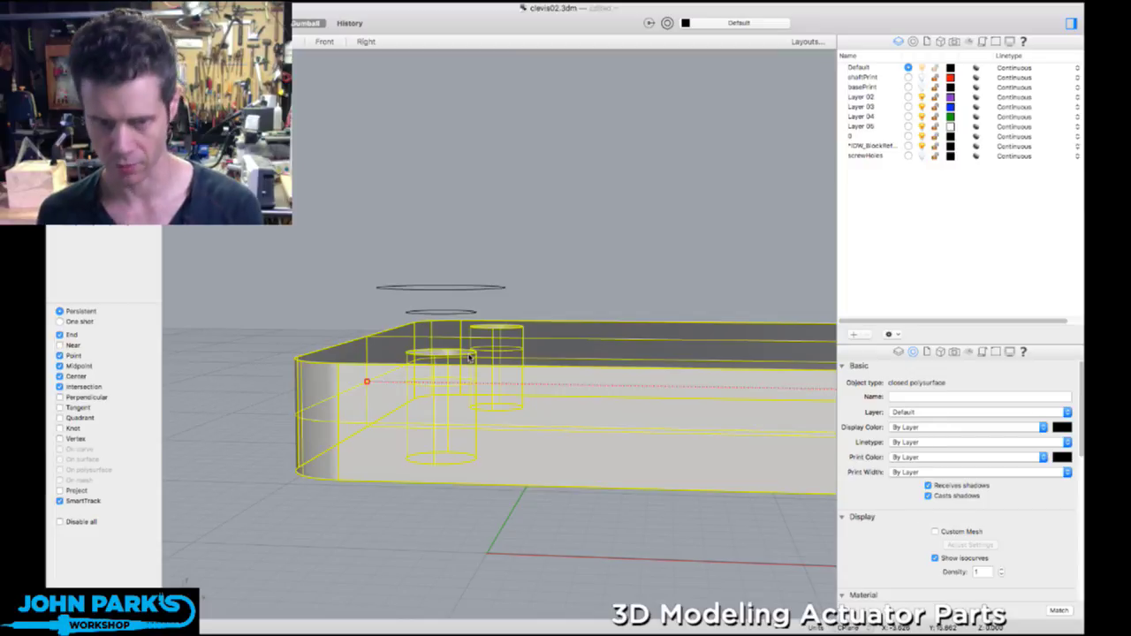
key("Return")
right_click_drag(468, 368, 545, 353)
left_click(469, 374)
key("Return")
key("Return")
key("super+z")
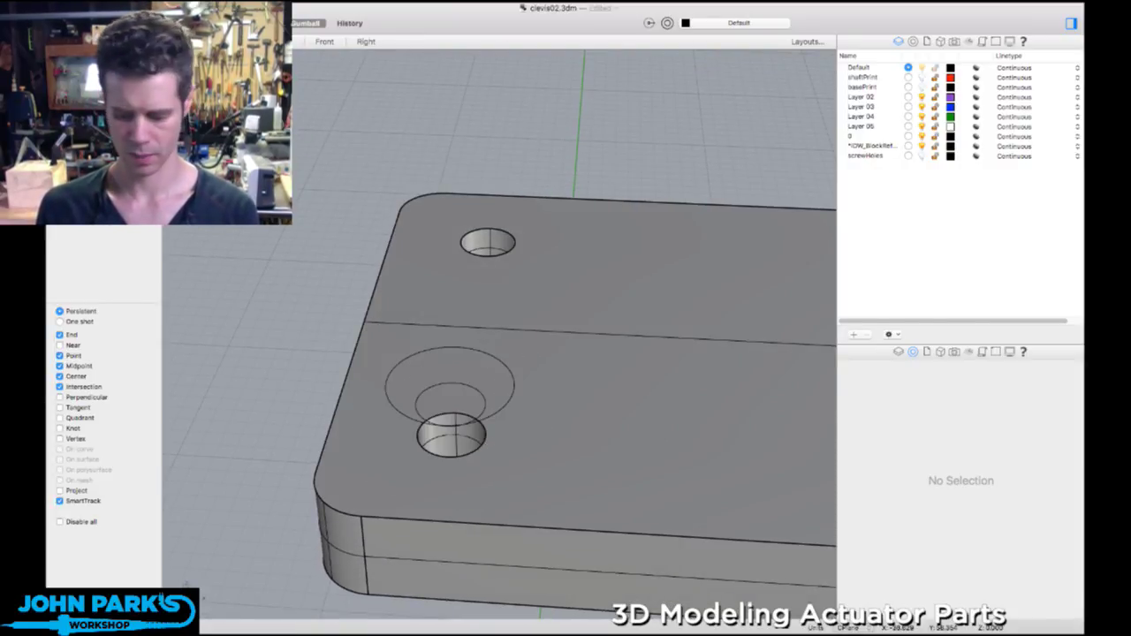
- Chamfer the top rims of the near-left and rear-left screw holes with a distance of 1
left_click(478, 448)
key("Return")
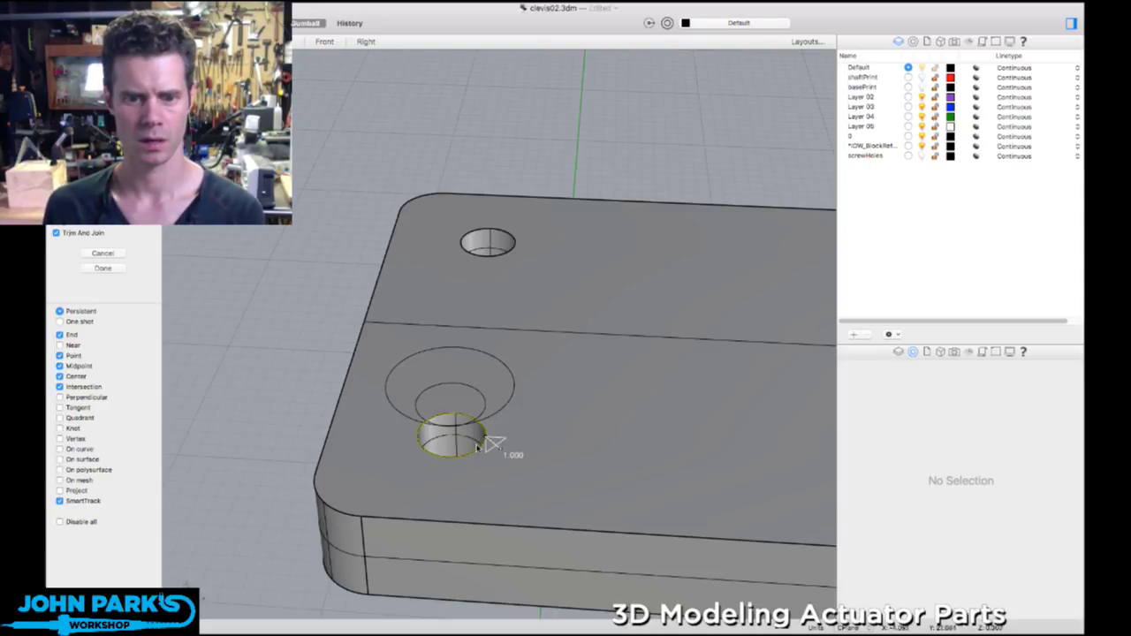
key("Return")
key("Return")
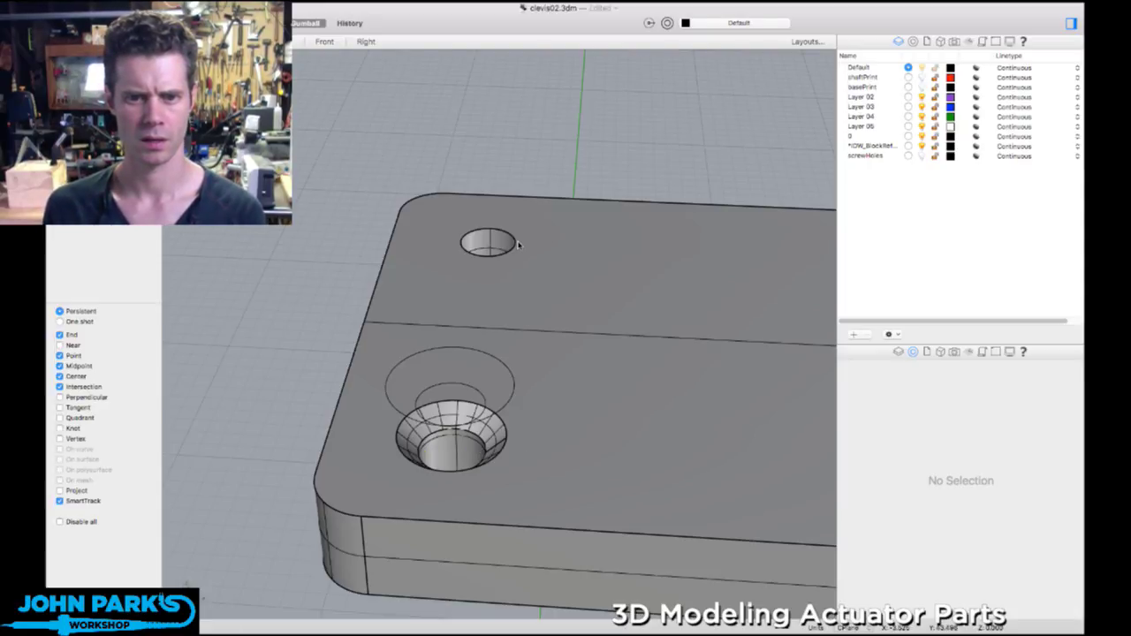
left_click(518, 246)
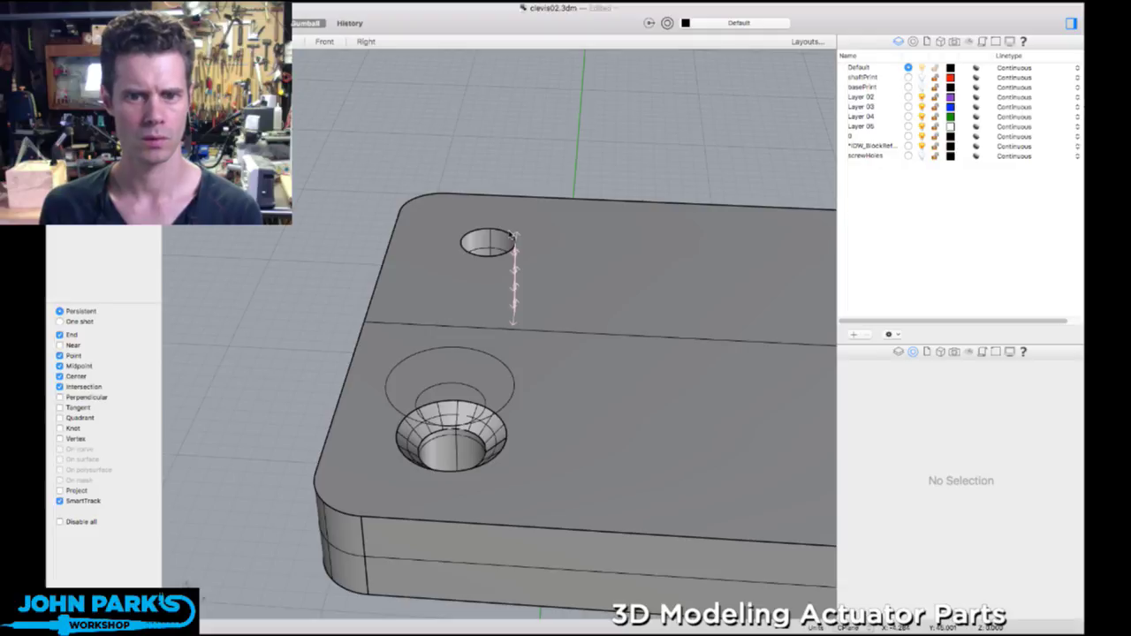
left_click(510, 233)
key("Return")
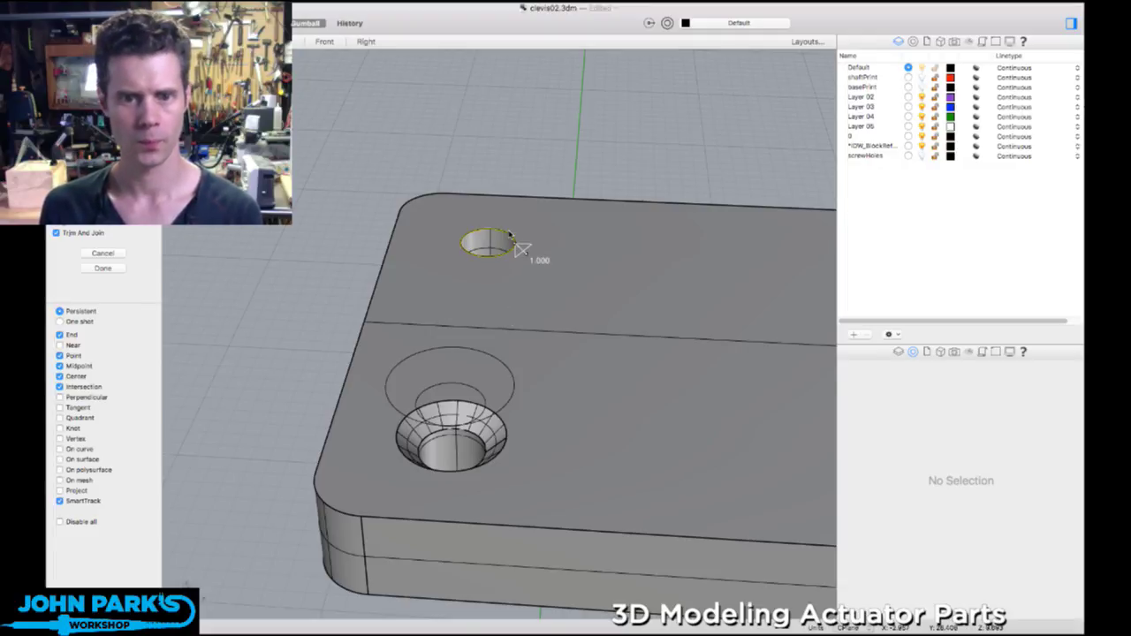
key("Return")
scroll(572, 263, "down", 6)
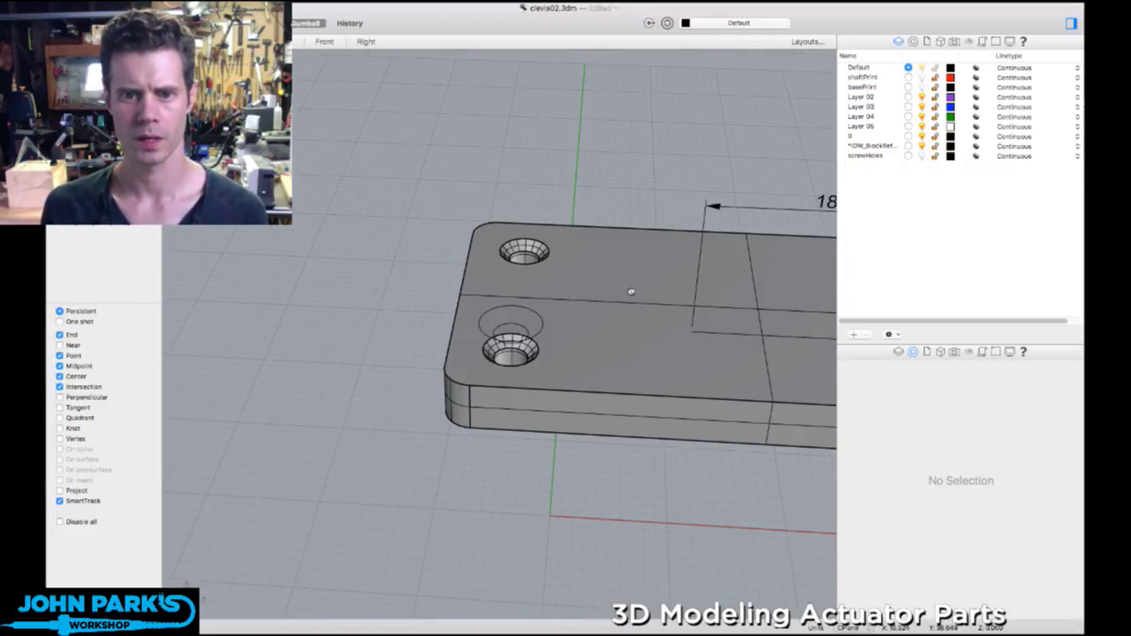
- Chamfer the top rims of the near-right and rear-right screw holes with a distance of 1
right_click_drag(631, 291, 438, 264, "shift")
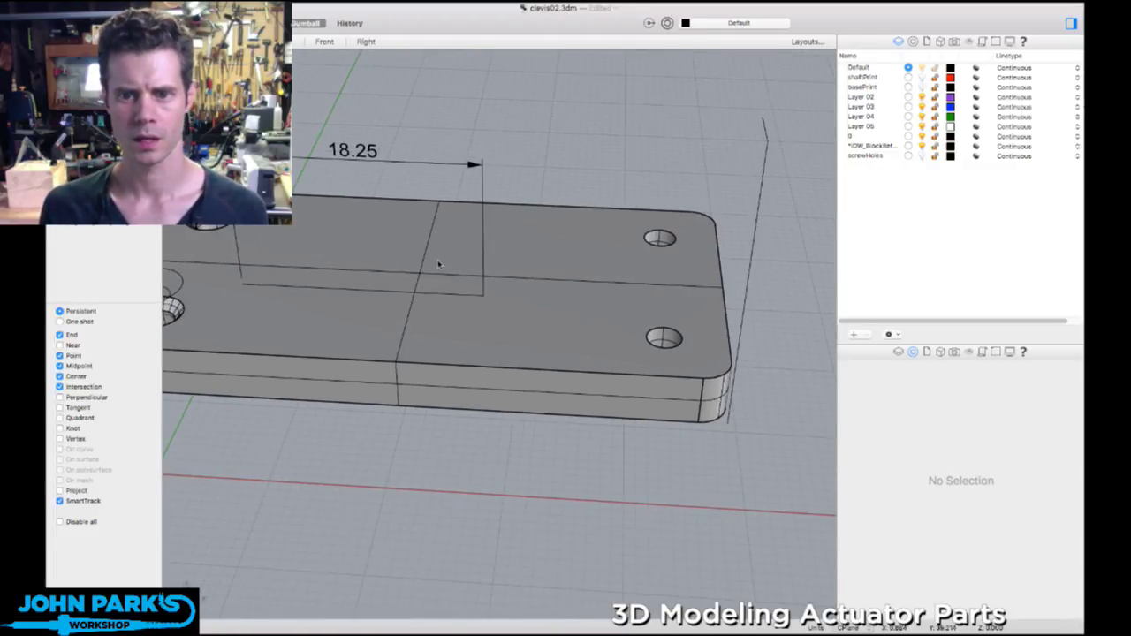
left_click(663, 330)
left_click(662, 338)
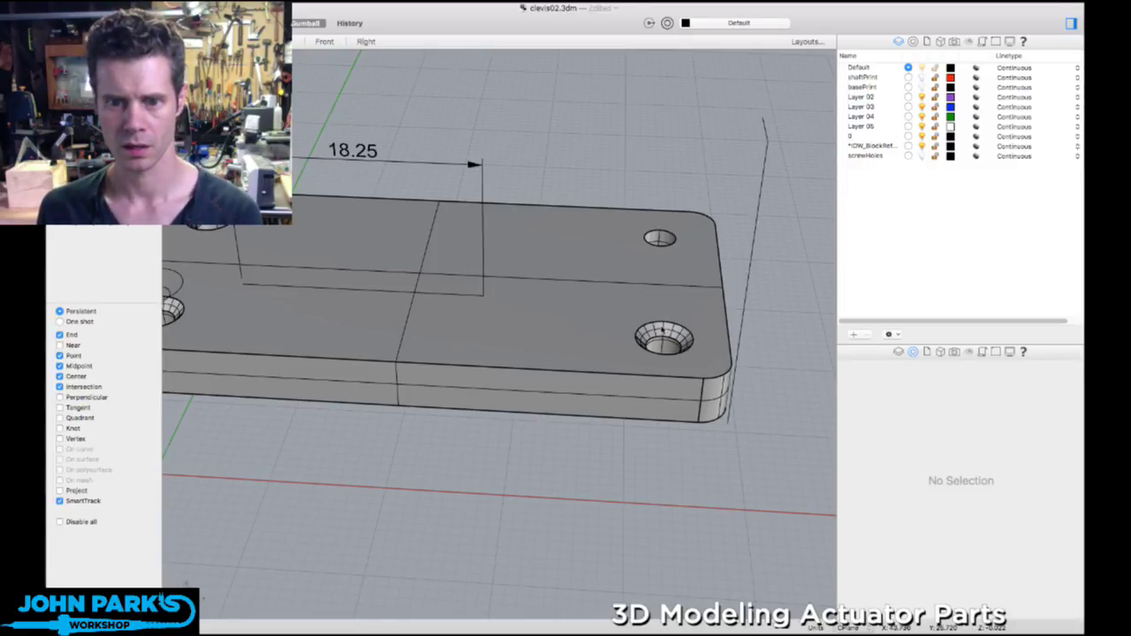
left_click(652, 232)
left_click(664, 174)
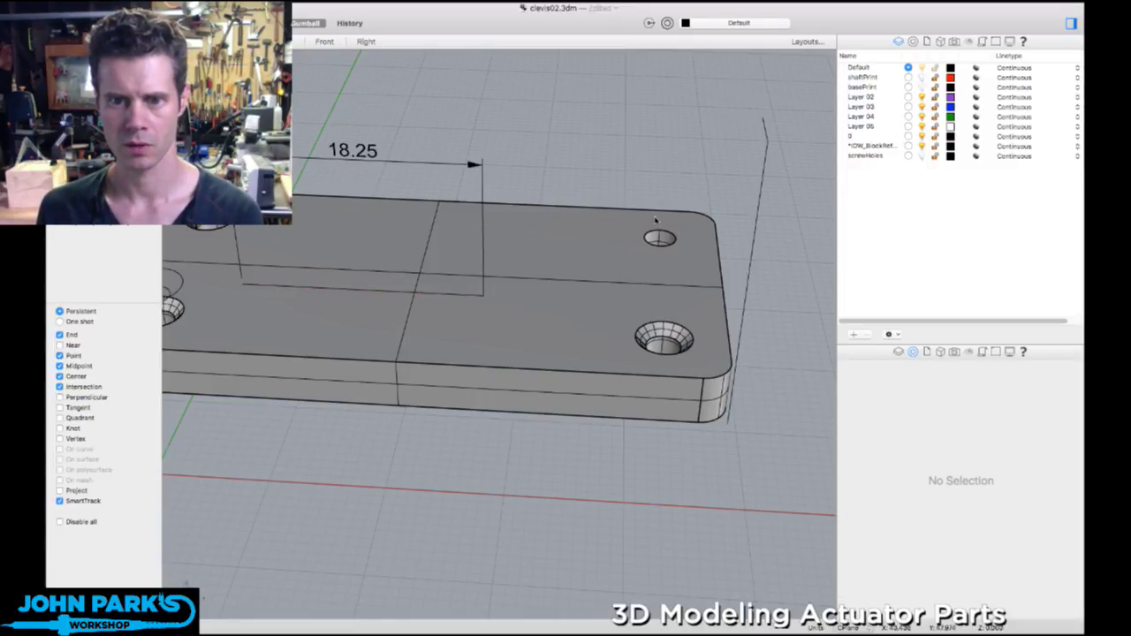
left_click(654, 222)
key("Return")
left_click(650, 234)
key("Return")
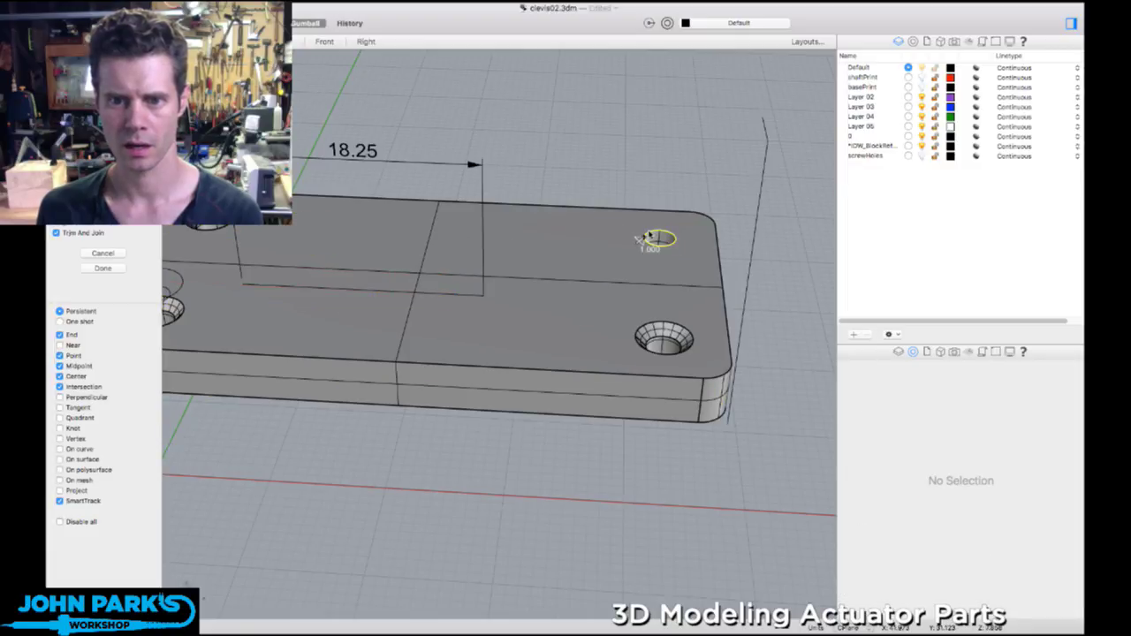
key("Return")
right_click_drag(649, 167, 616, 331)
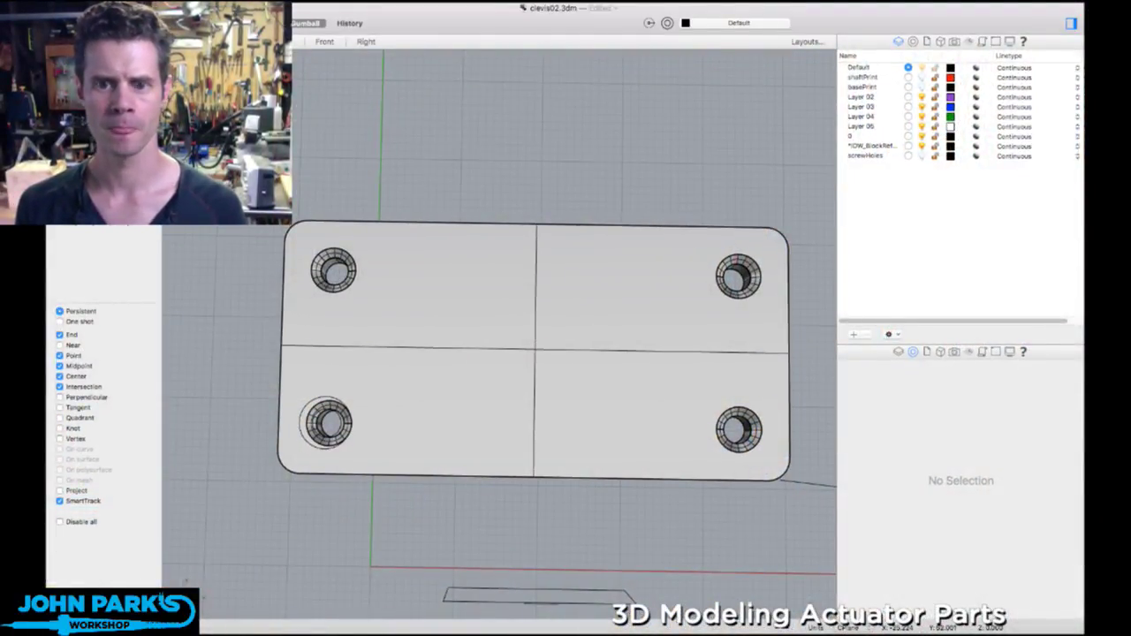
- Create a solid cylinder 5 in diameter centred on the plate's top face and extending down through the plate
double_click(186, 56)
right_click_drag(328, 90, 324, 137)
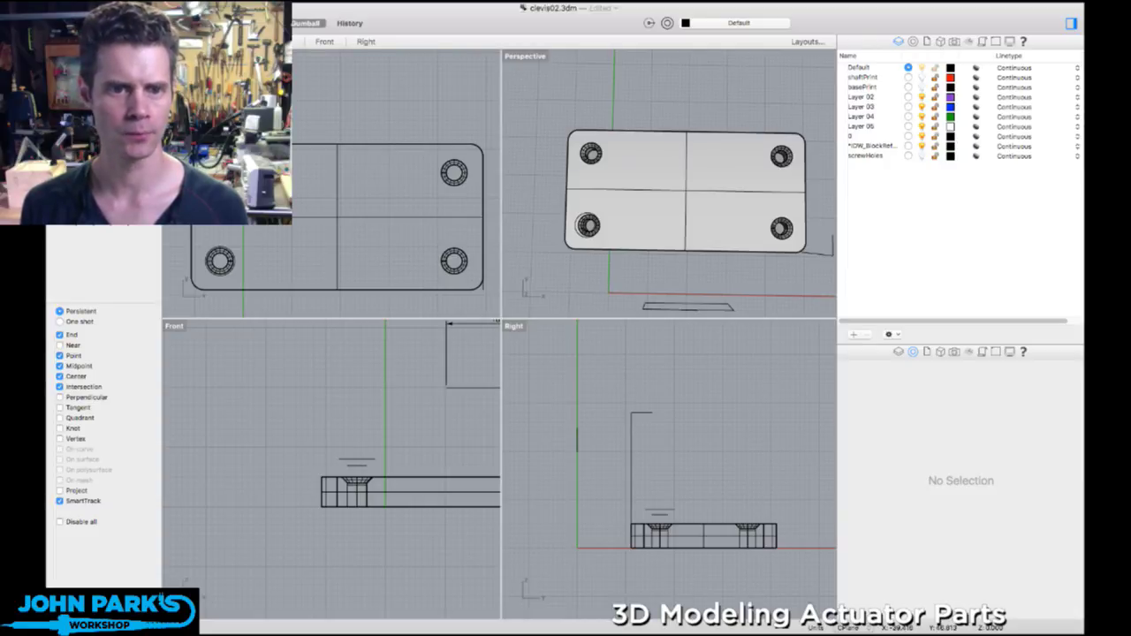
key("Return")
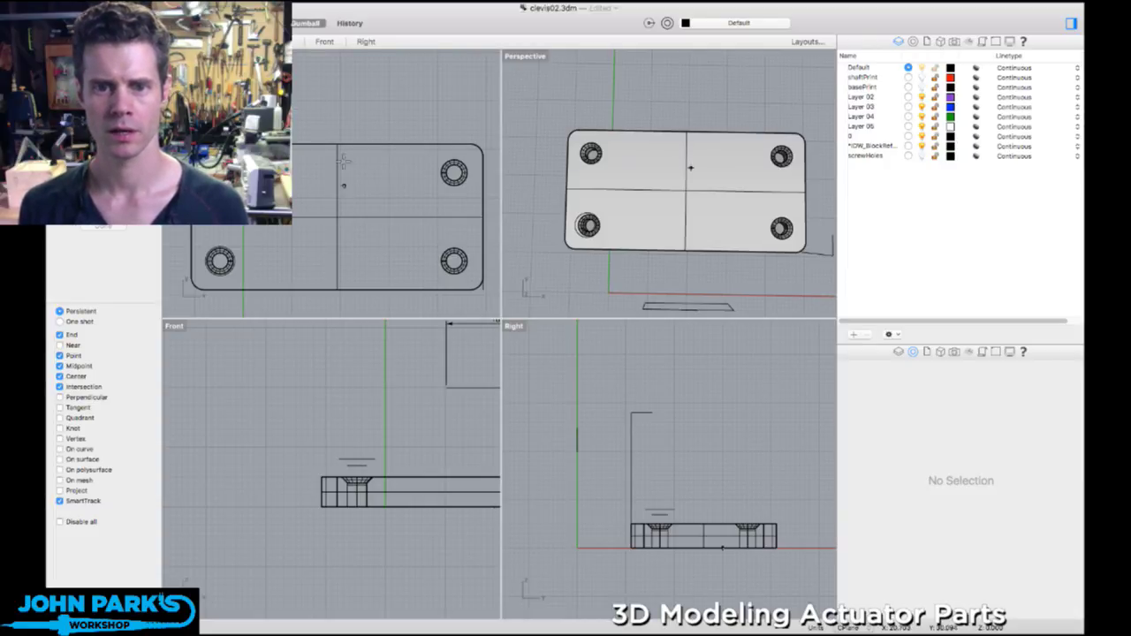
left_click(337, 290)
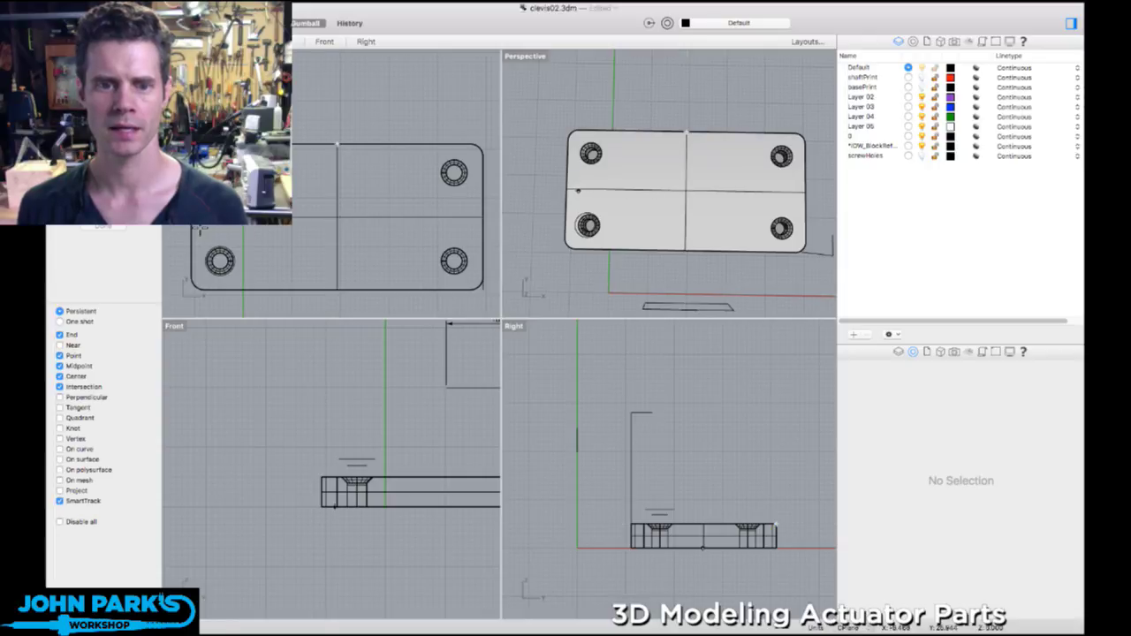
left_click(336, 217)
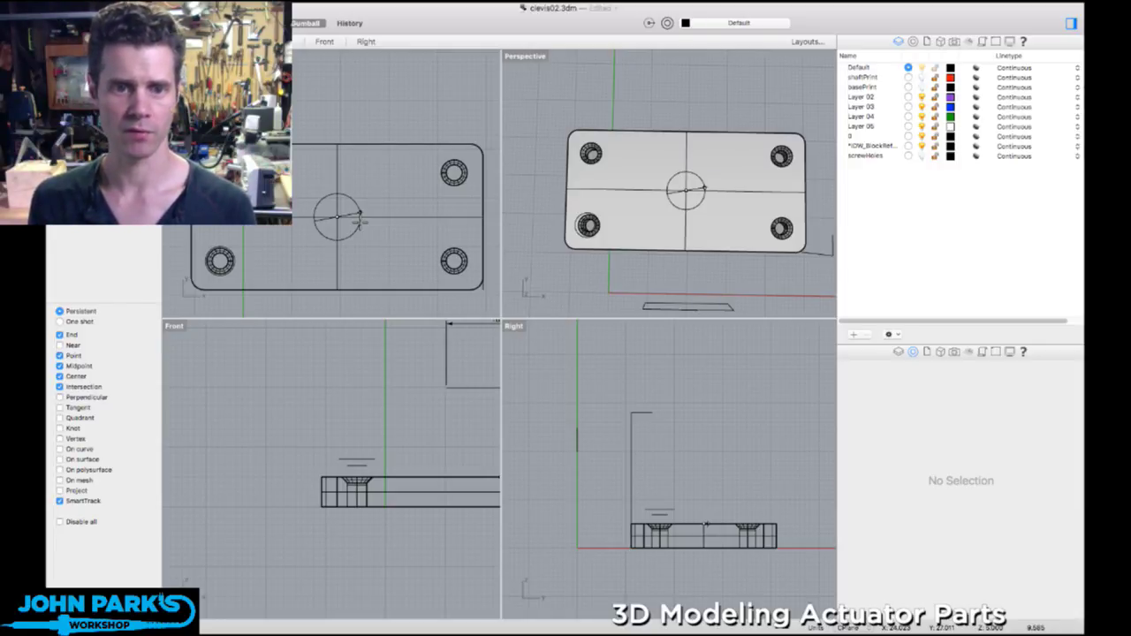
type("5")
key("Return")
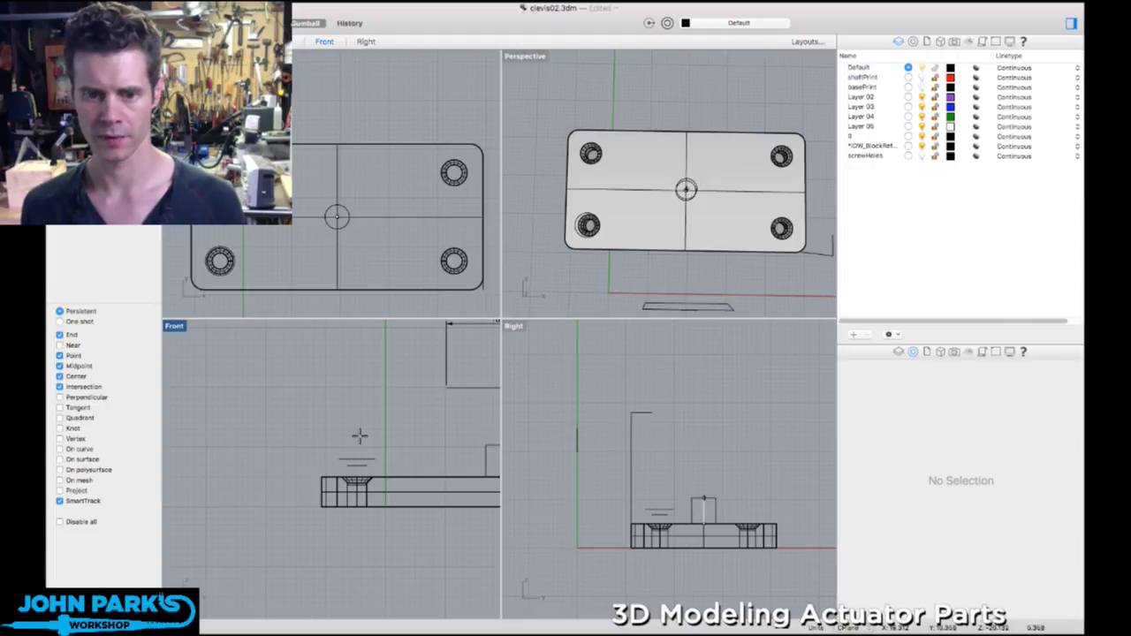
left_click(482, 520)
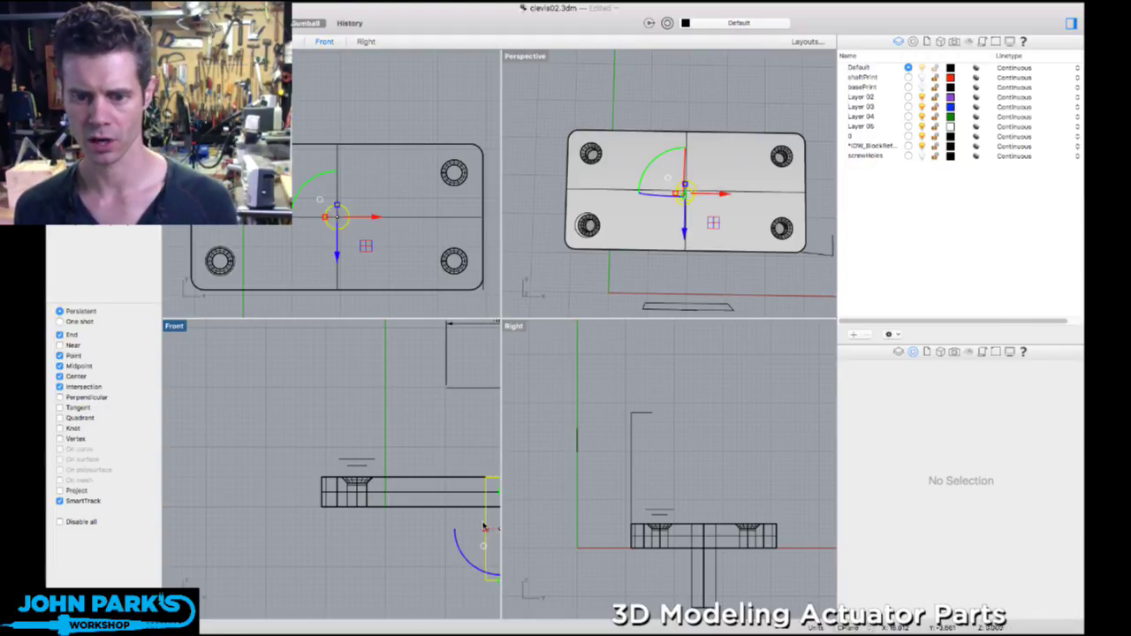
right_click_drag(176, 468, 45, 386)
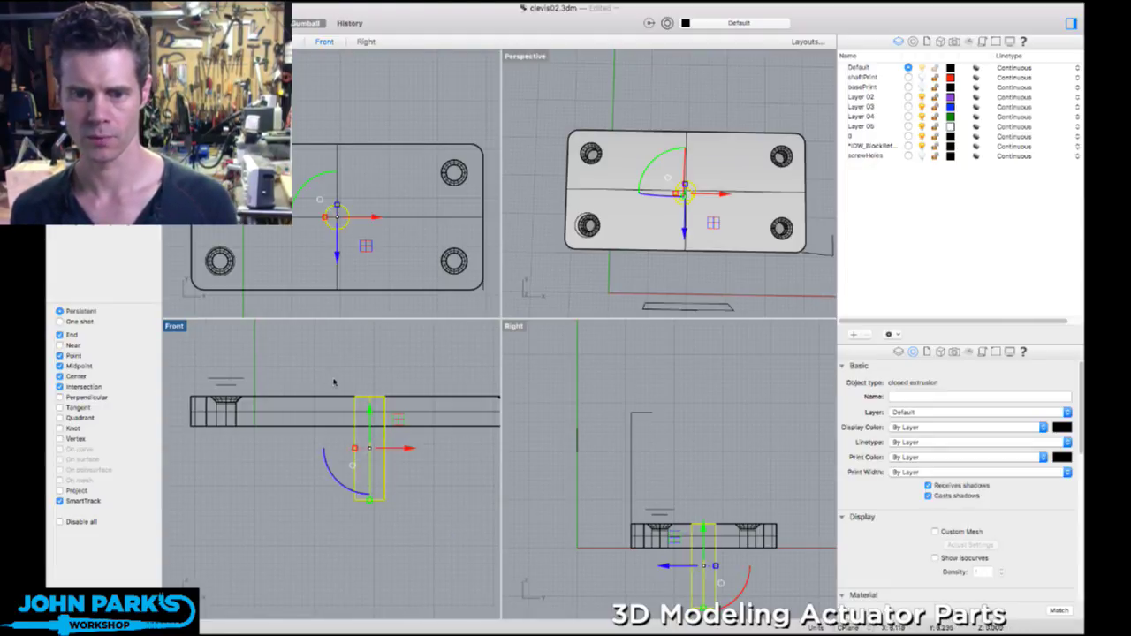
- Move the cylinder up until it protrudes above and below the base plate, and shade the Front view
left_click_drag(370, 409, 371, 353)
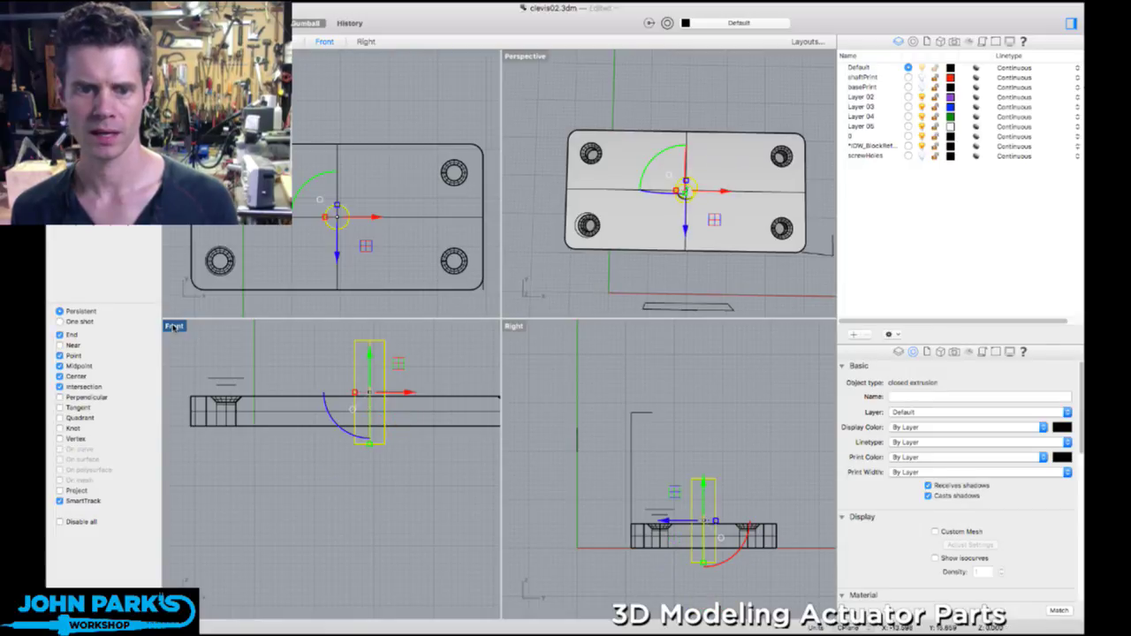
right_click(173, 328)
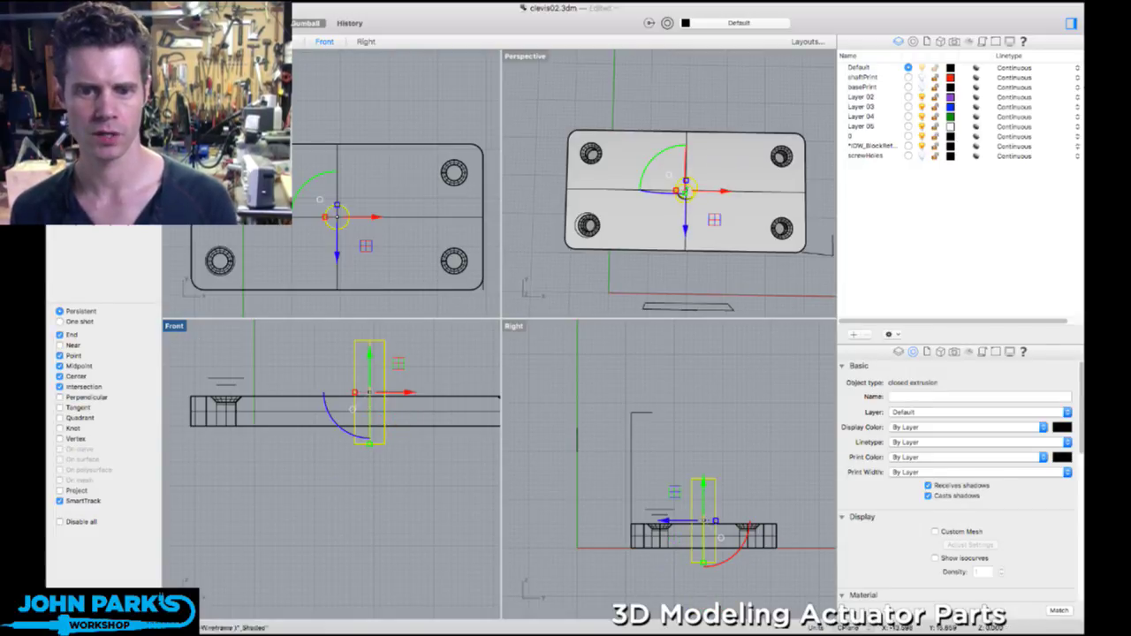
left_click(237, 518)
key("Escape")
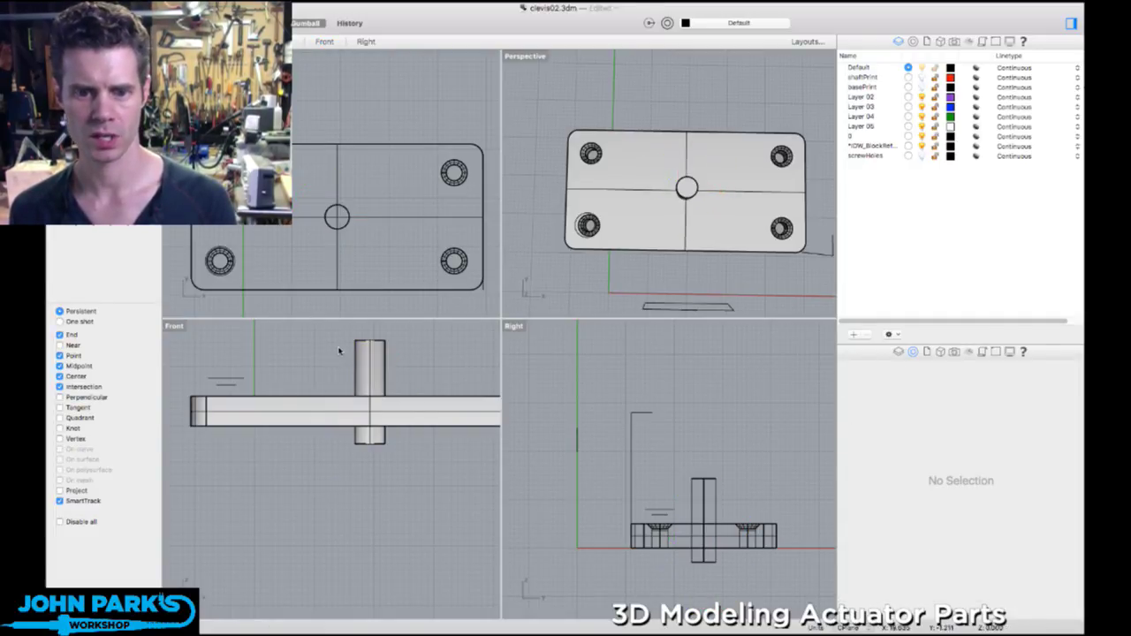
- Subtract the cylinder from the base plate with a Boolean difference, keeping the cylinder
right_click_drag(620, 212, 688, 176)
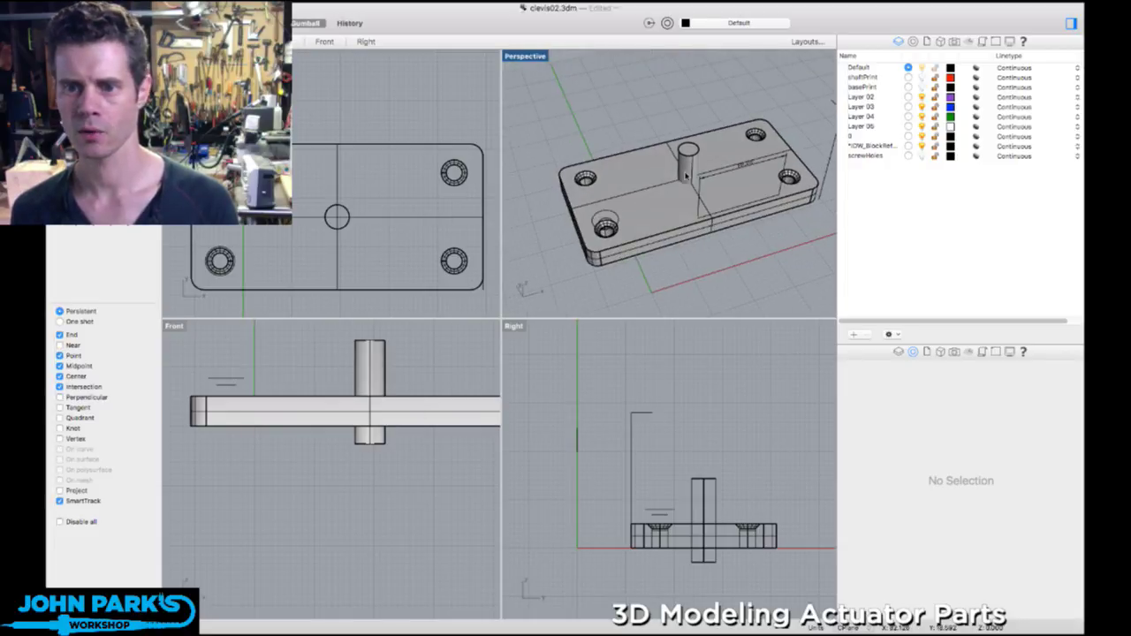
double_click(537, 55)
left_click(457, 289)
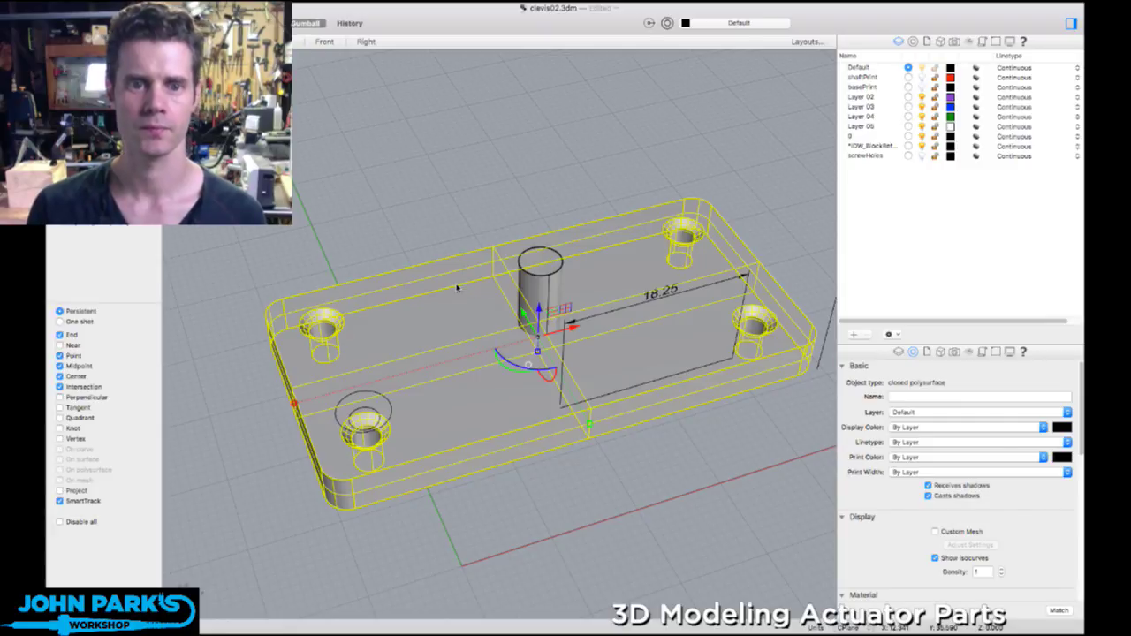
left_click(524, 281, "shift")
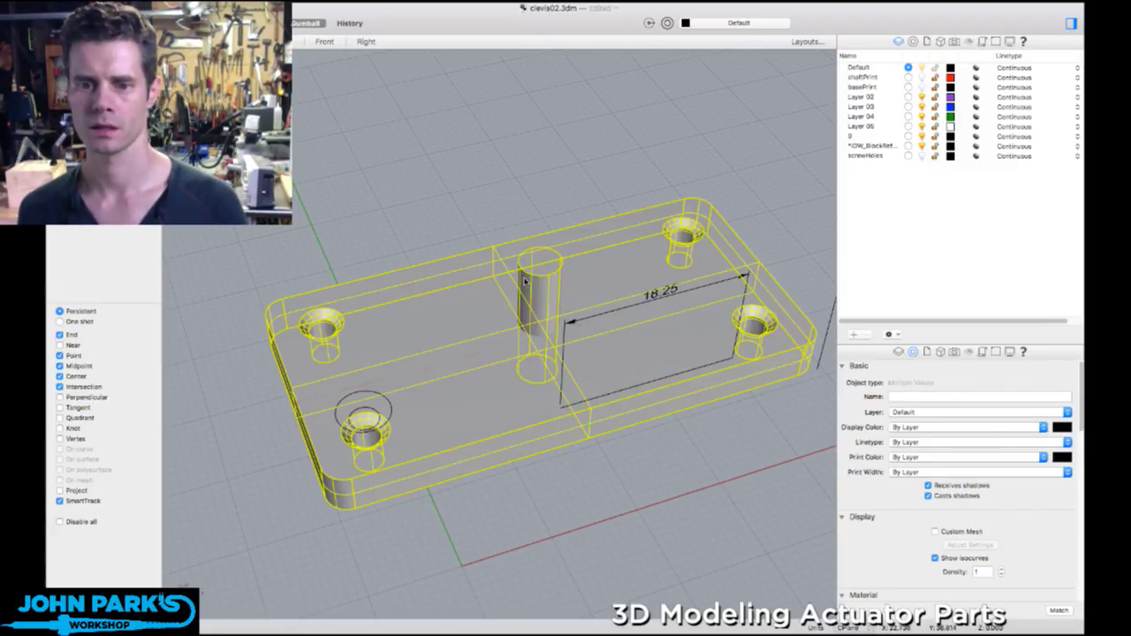
key("Escape")
- Reassign the central cylinder to the hidden screwHoles layer and deselect it
left_click(527, 281)
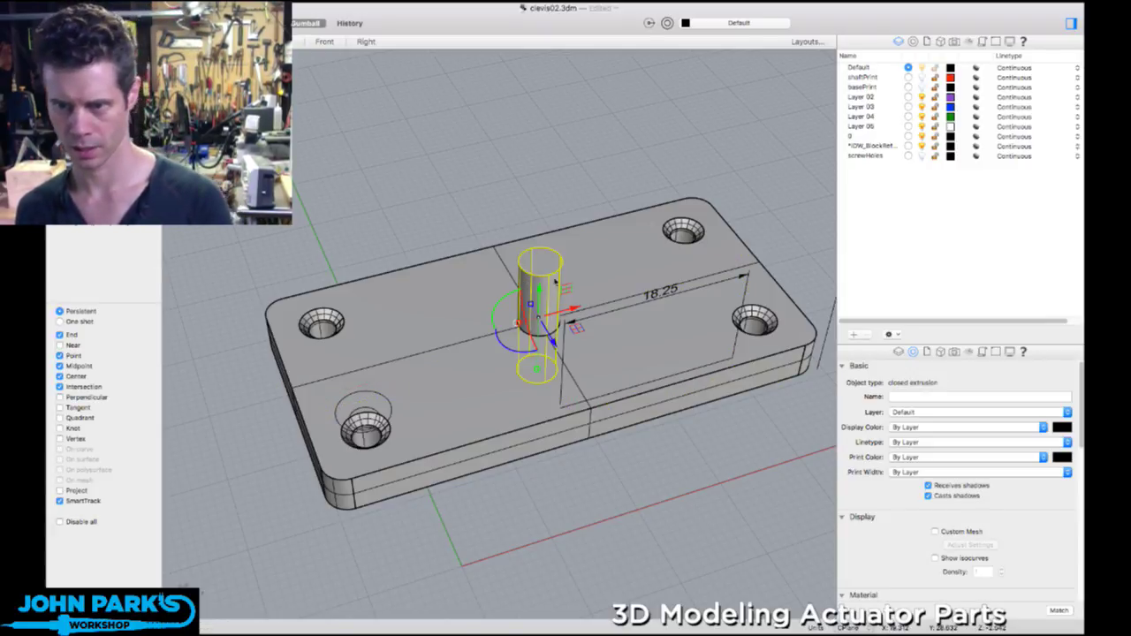
left_click(917, 414)
left_click(881, 495)
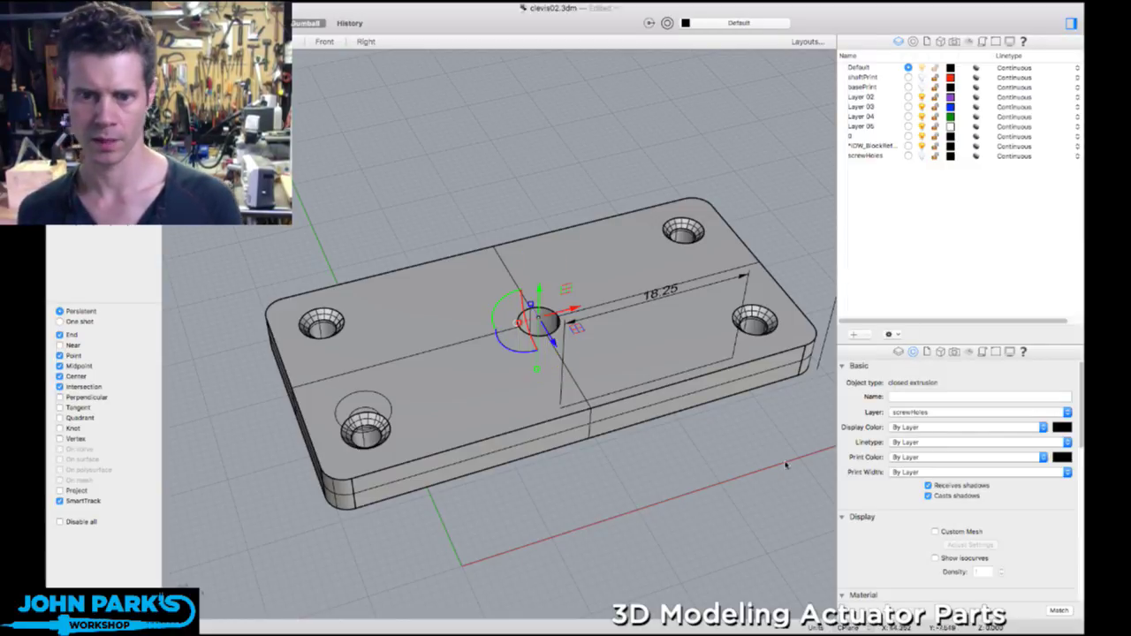
left_click(459, 122)
- Chamfer the top rim of the plate's central hole with a distance of 1
right_click_drag(458, 123, 465, 157)
scroll(561, 309, "up", 4)
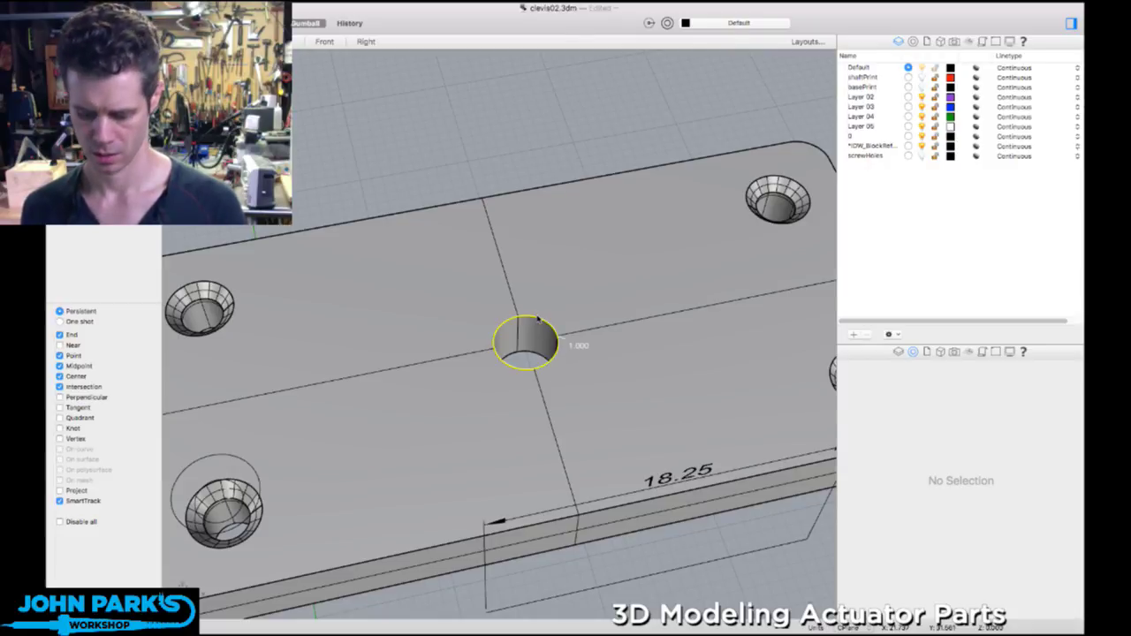
left_click(537, 320)
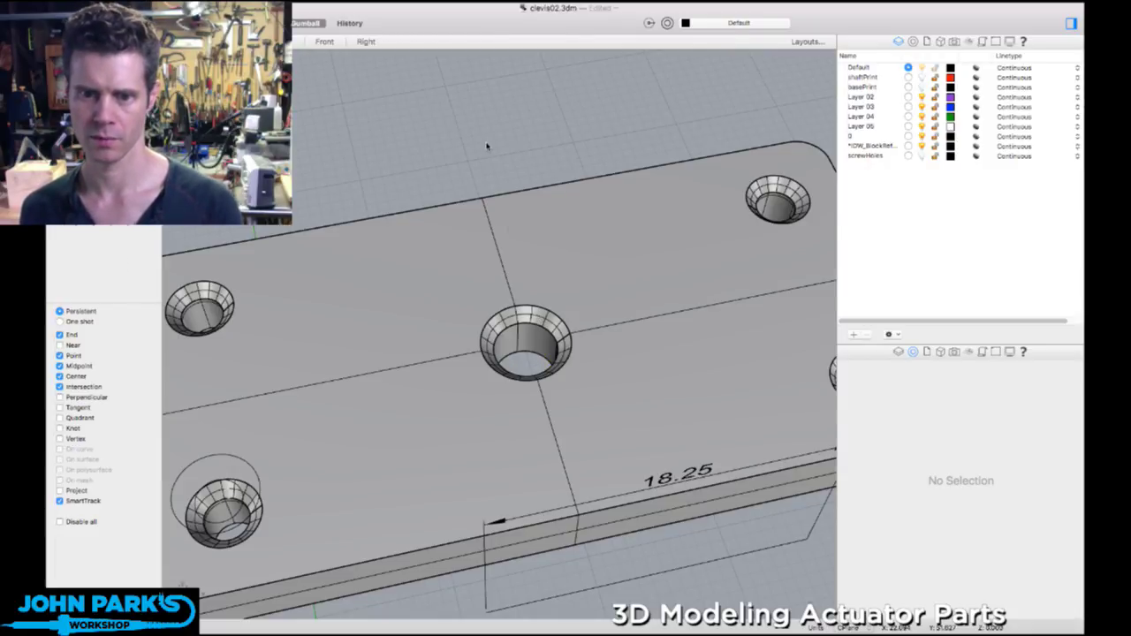
scroll(488, 144, "down", 5)
right_click_drag(481, 235, 531, 217)
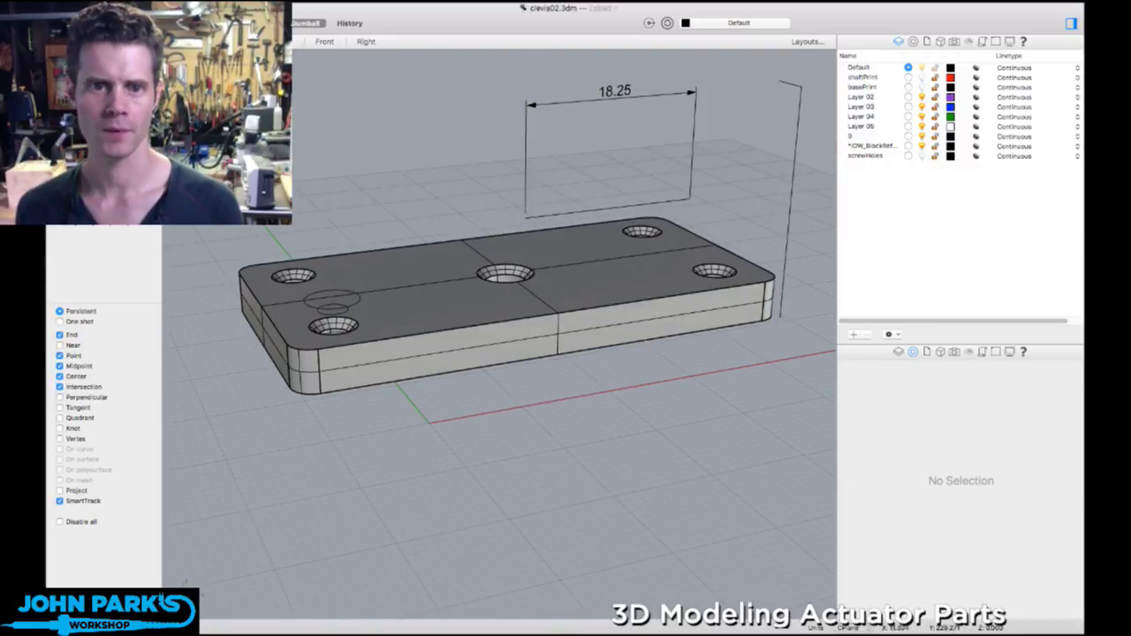
- In the Right view, draw a horizontal guide line from the L-shaped curve's upper corner across to above the plate's opposite edge
key("ctrl+m")
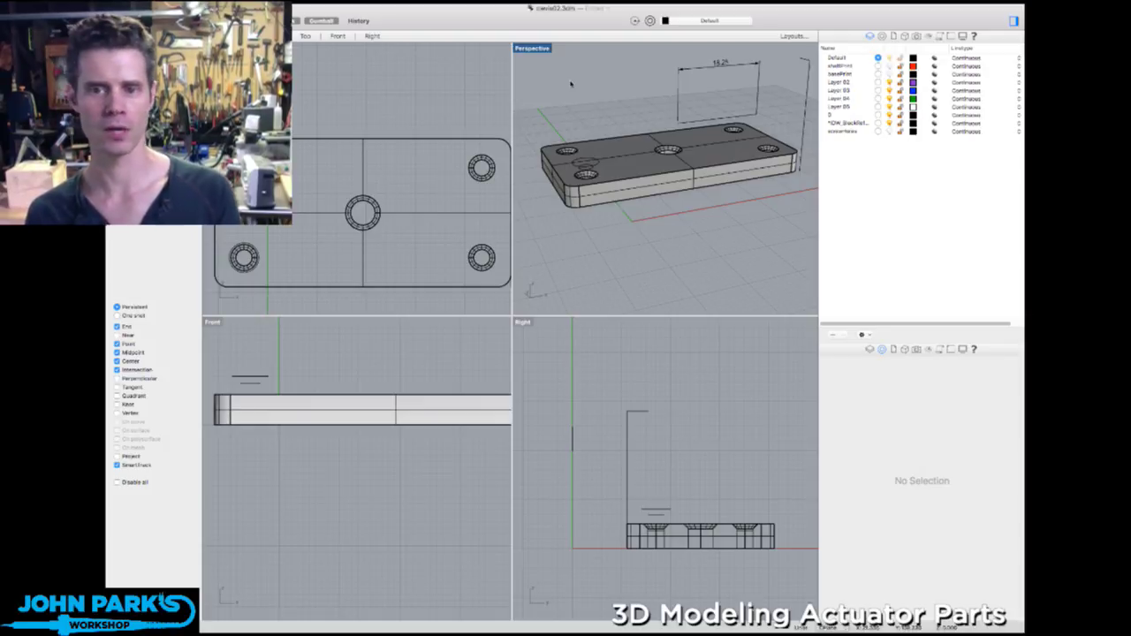
left_click(700, 445)
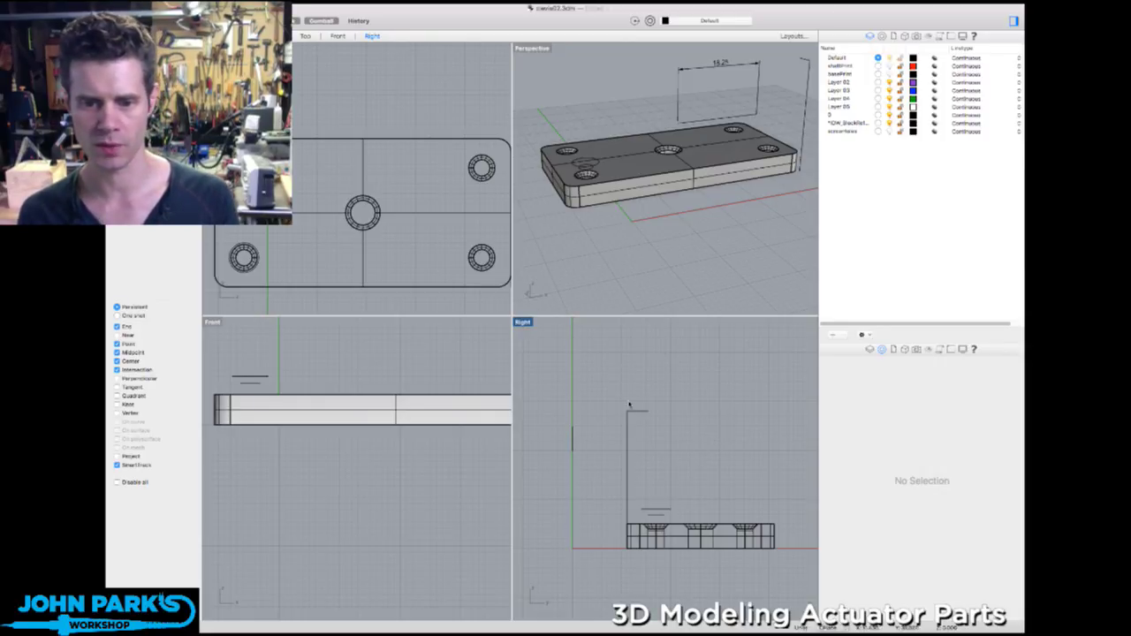
left_click(629, 412)
double_click(523, 322)
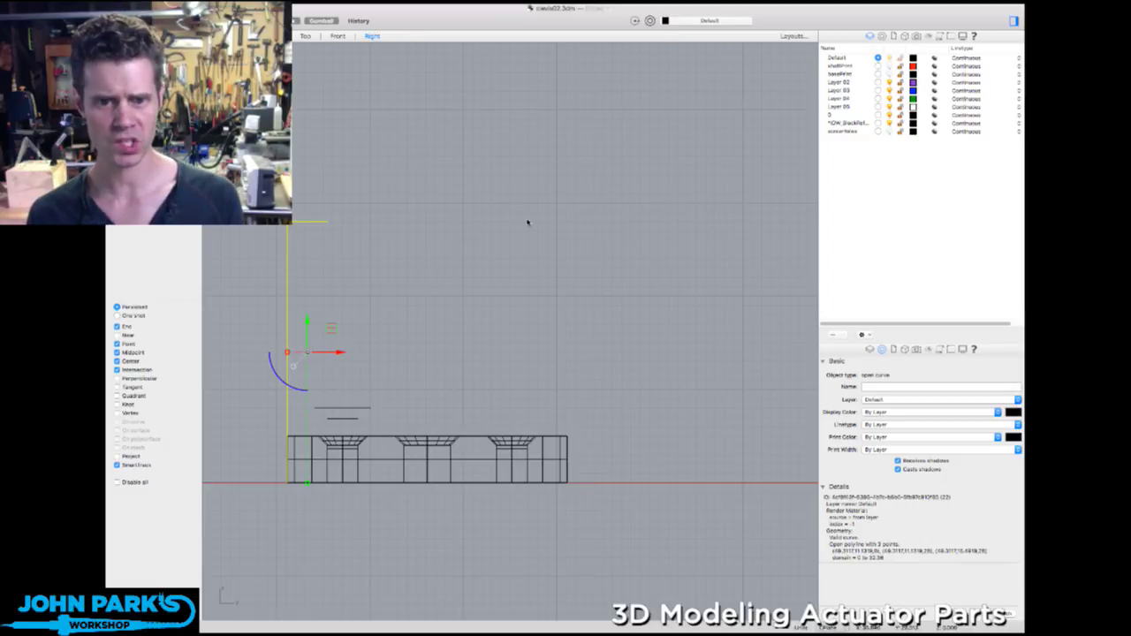
key("Return")
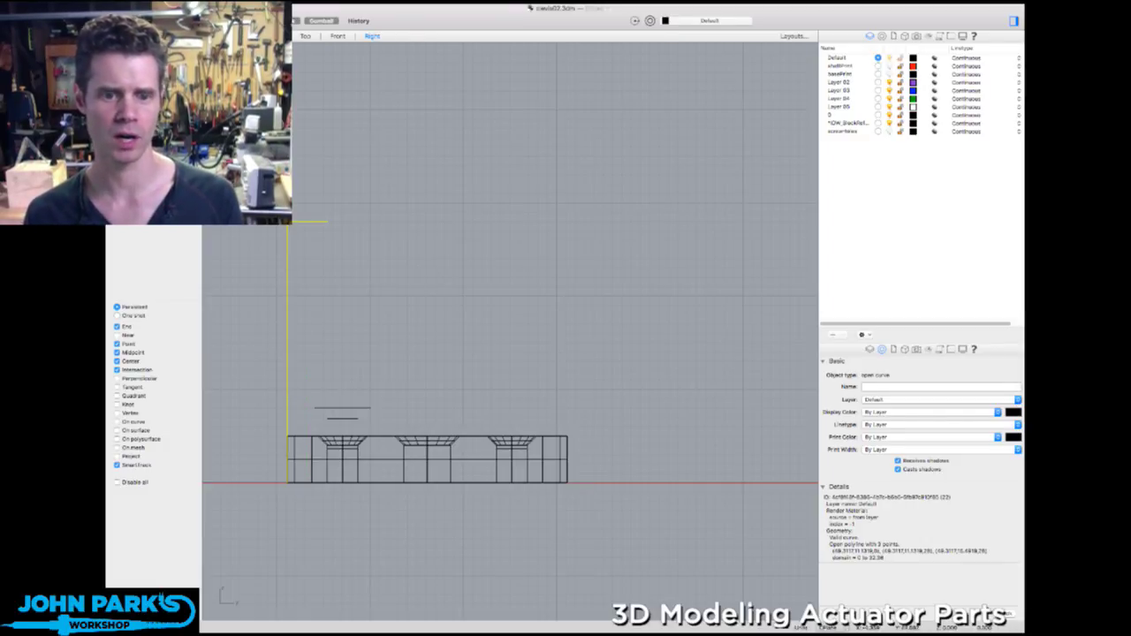
left_click(288, 222)
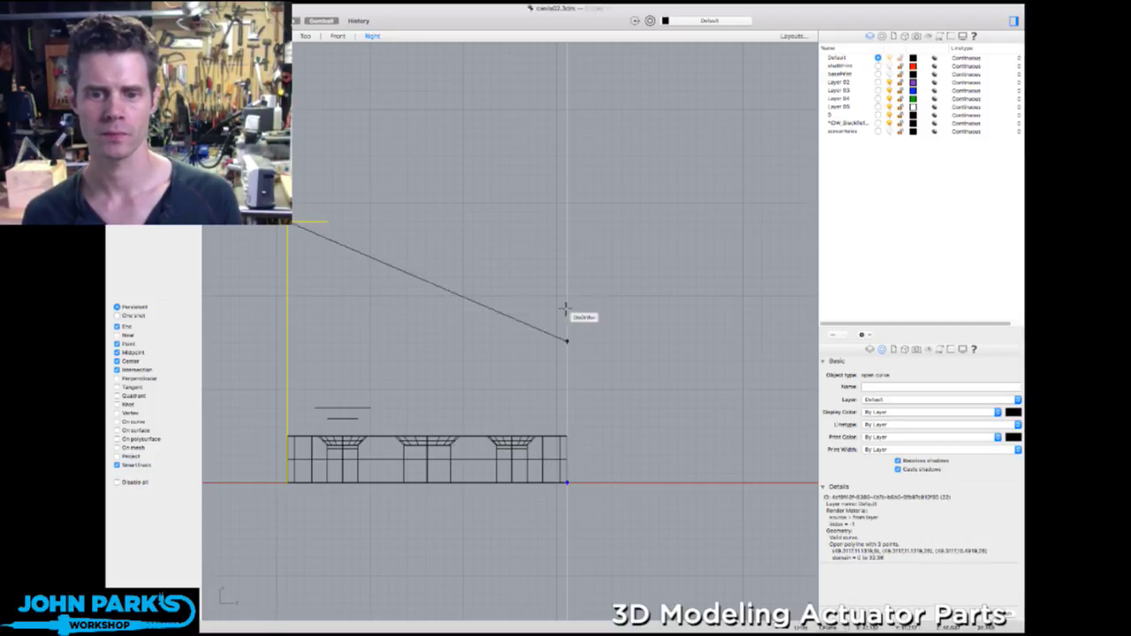
left_click(567, 221)
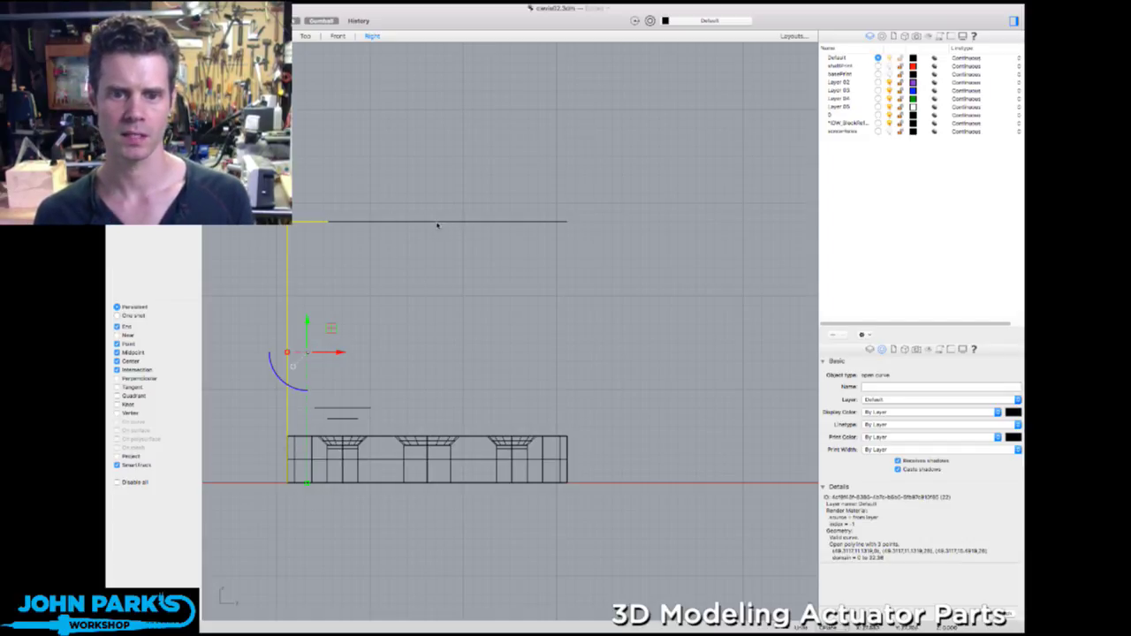
left_click(411, 150)
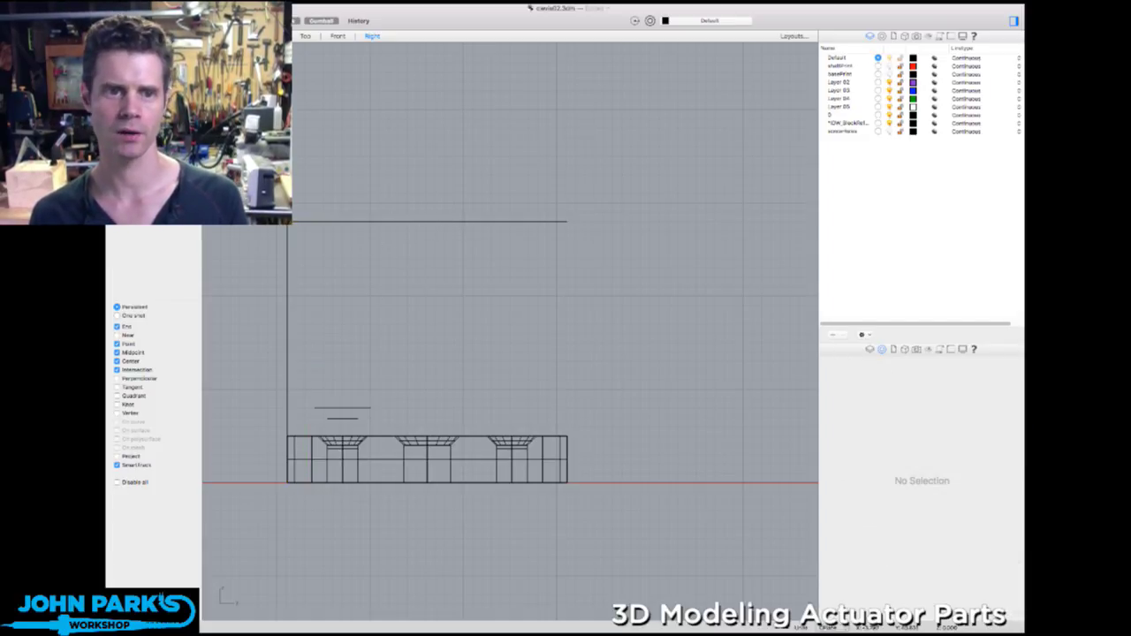
- Draw a slanted line about 26 long from the plate's upper corner below the L-shaped curve to the guide line, short of its midpoint
key("Return")
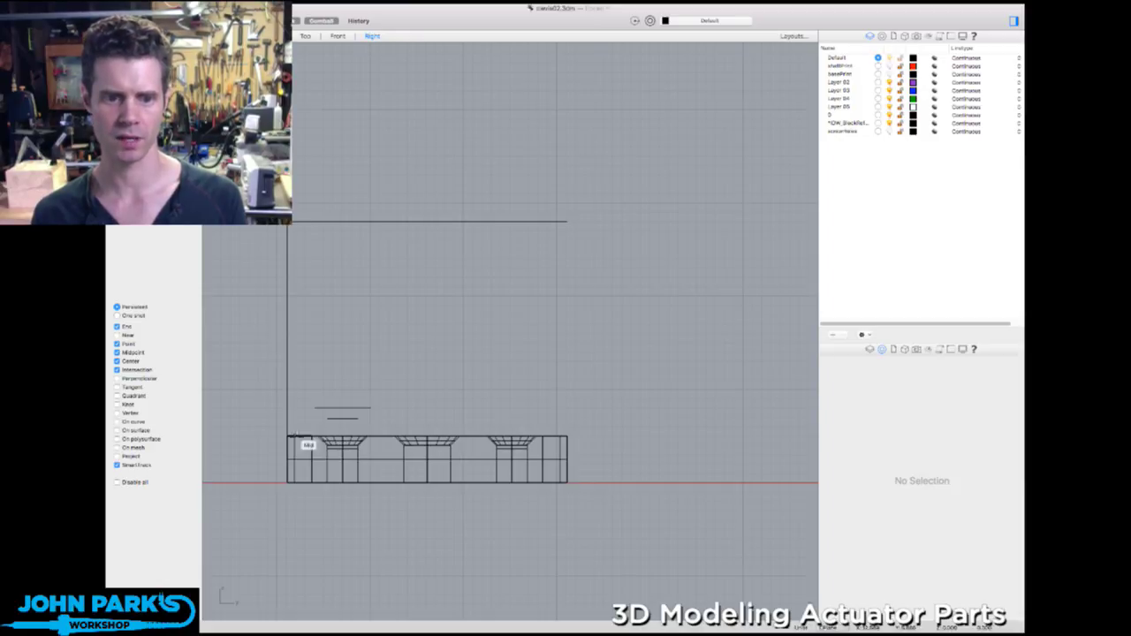
left_click(288, 438)
left_click(286, 436)
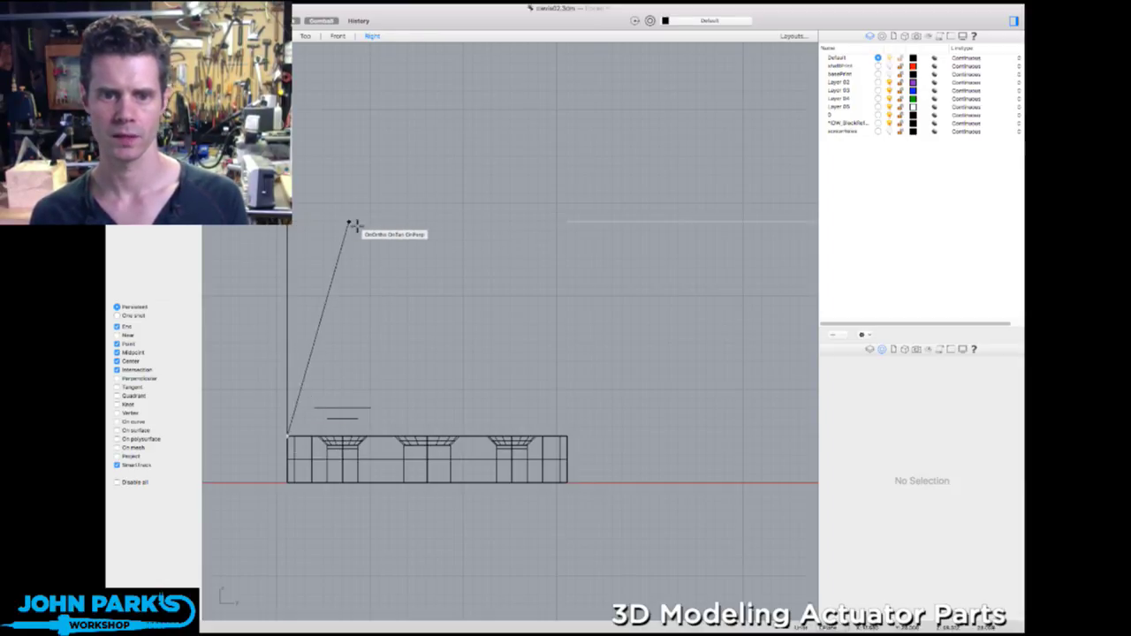
left_click(402, 222)
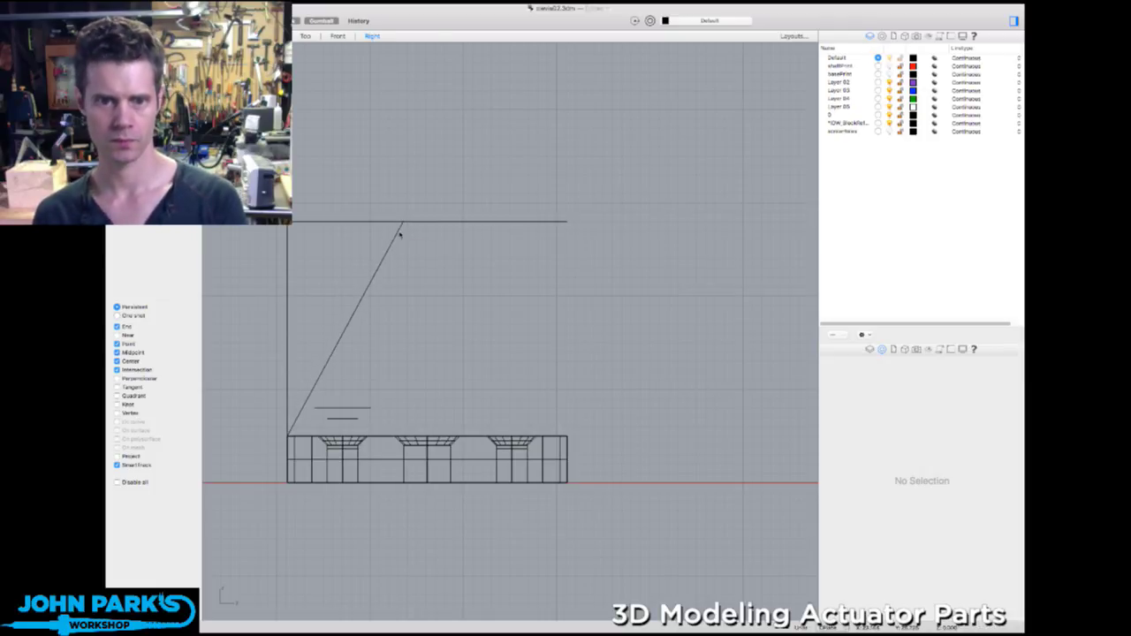
- Mirror the slanted line about a vertical axis through the midpoint of the horizontal guide line
left_click(399, 233)
type("mirror")
key("Return")
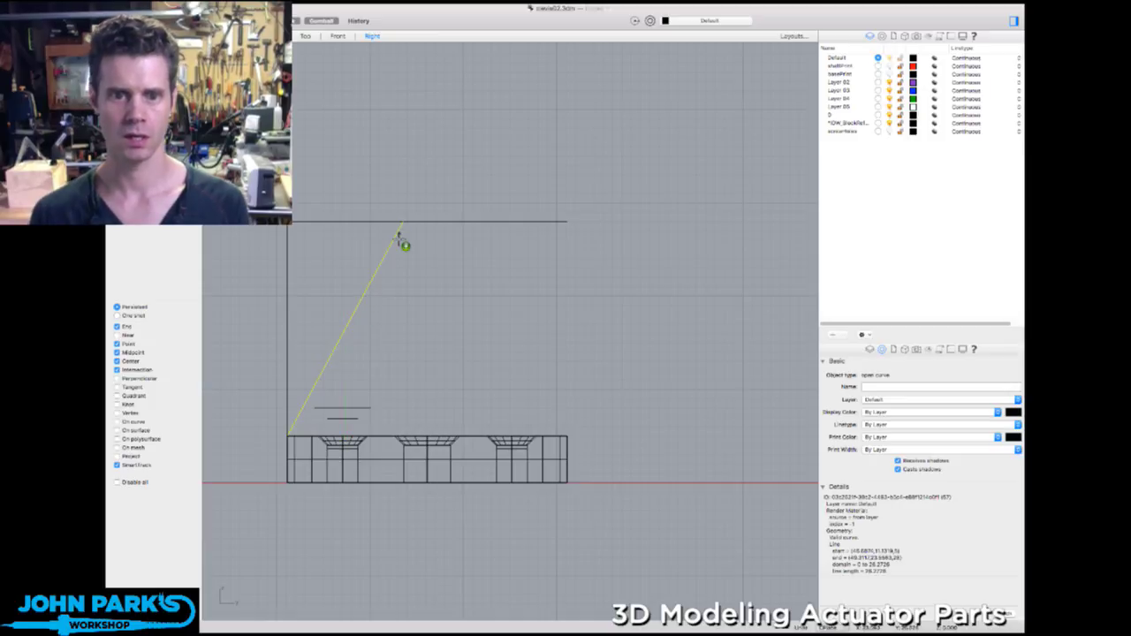
left_click(427, 221)
left_click(428, 208)
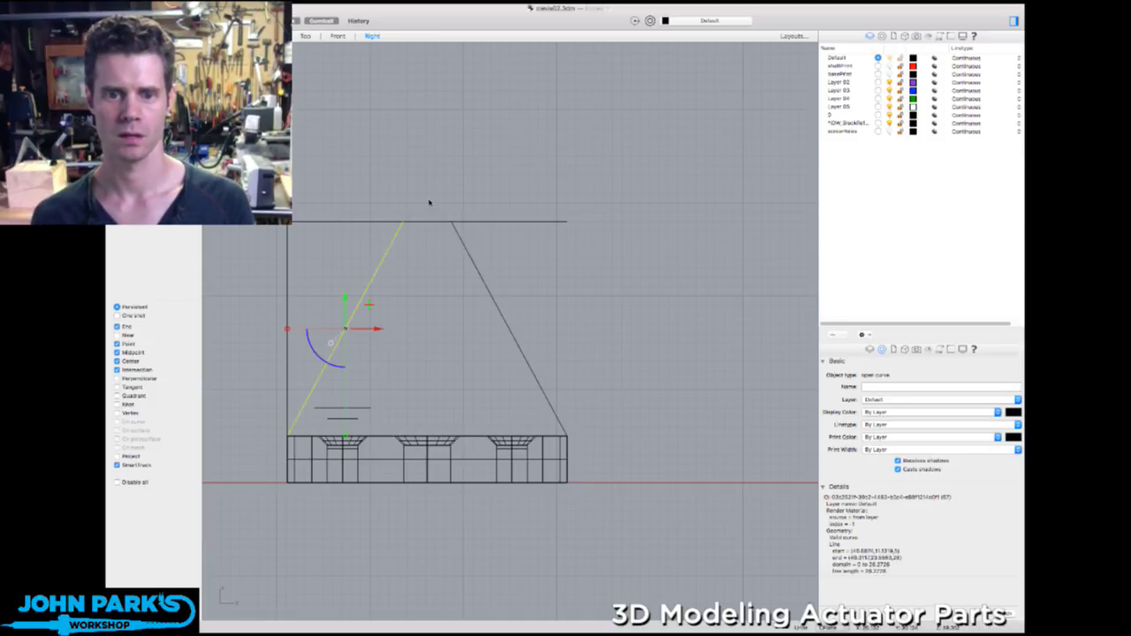
key("Escape")
- Delete the long horizontal guide line above the base plate
key("ctrl+m")
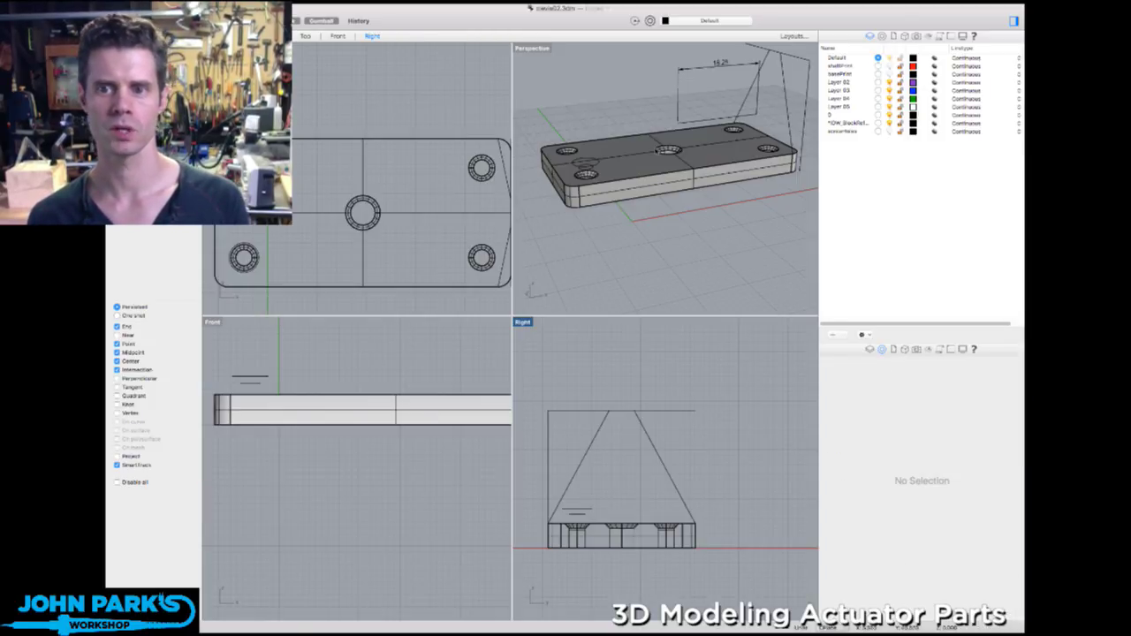
right_click_drag(658, 151, 601, 79)
left_click(672, 60)
key("Escape")
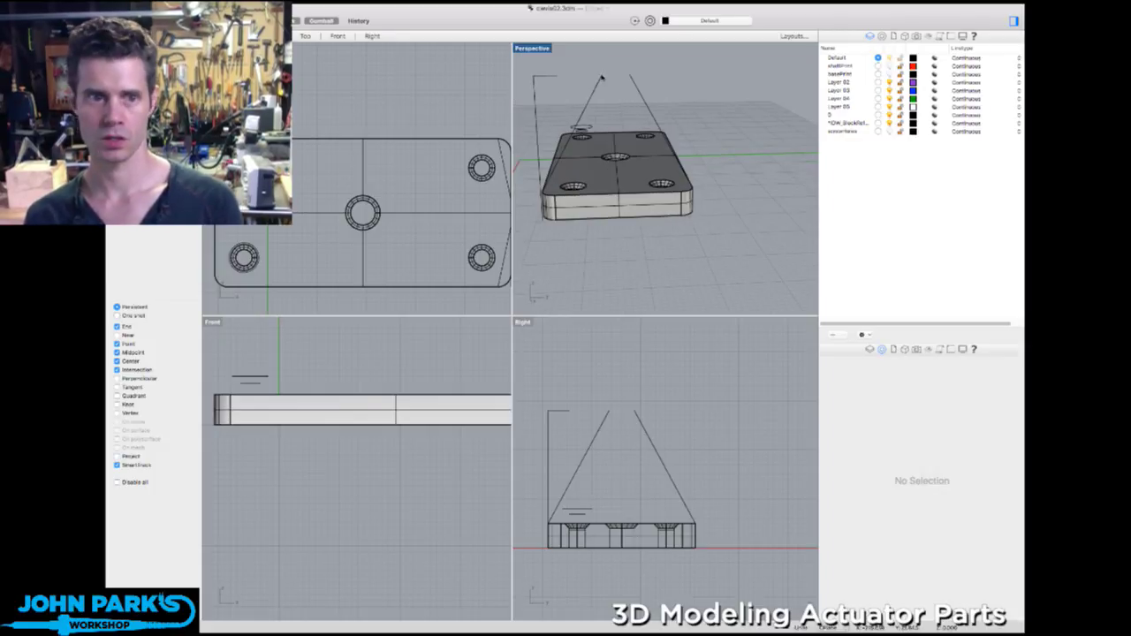
- Draw a short line joining the upper ends of the two slanted lines
left_click(600, 79)
key("Escape")
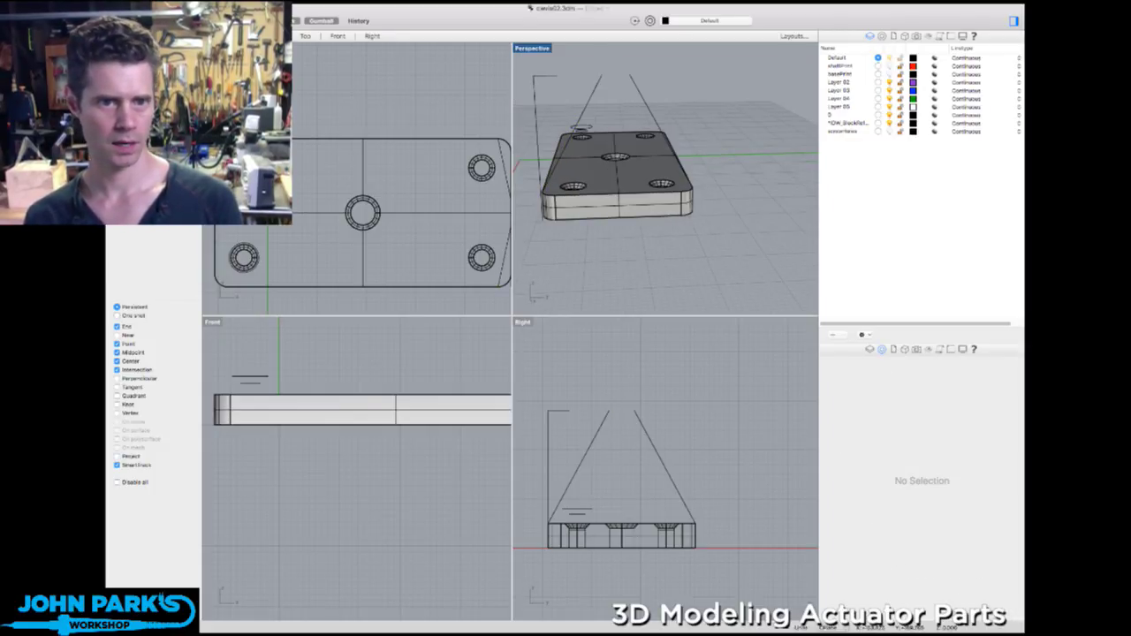
key("Return")
left_click(603, 75)
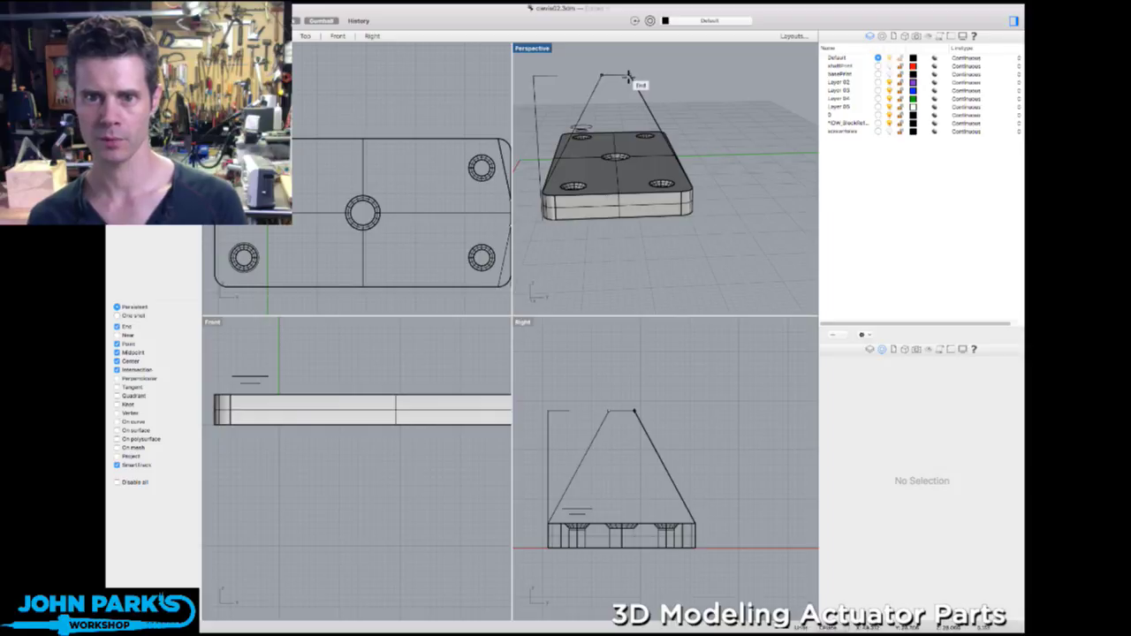
left_click(629, 77)
- Select the base plate and create a new layer named motorBase
right_click_drag(715, 70, 698, 154)
left_click(688, 161)
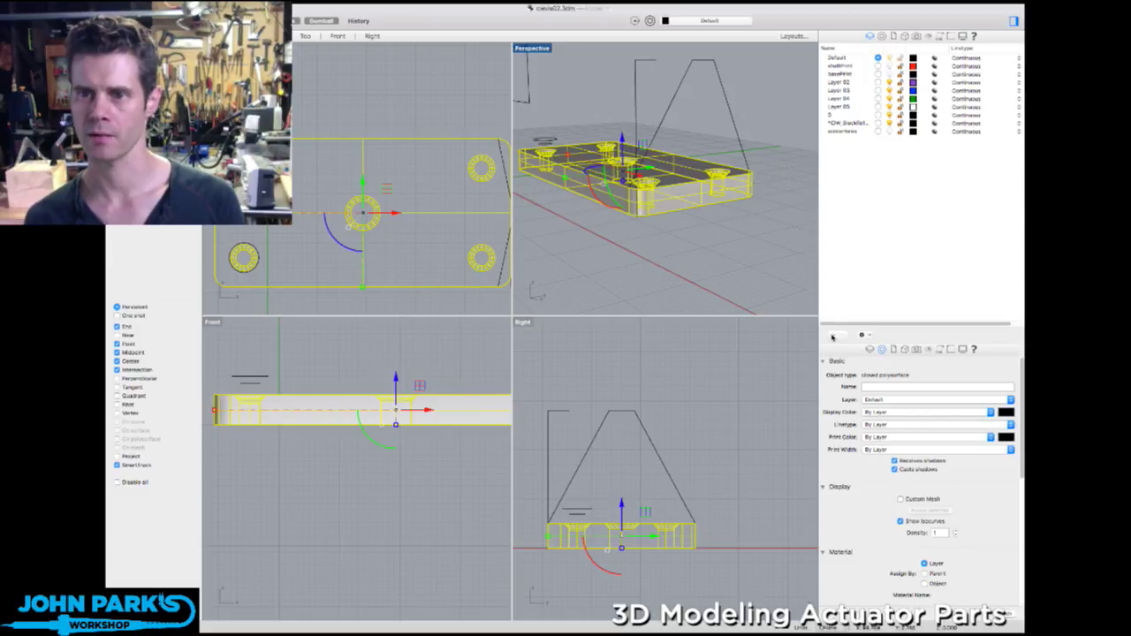
left_click(832, 335)
type("moc")
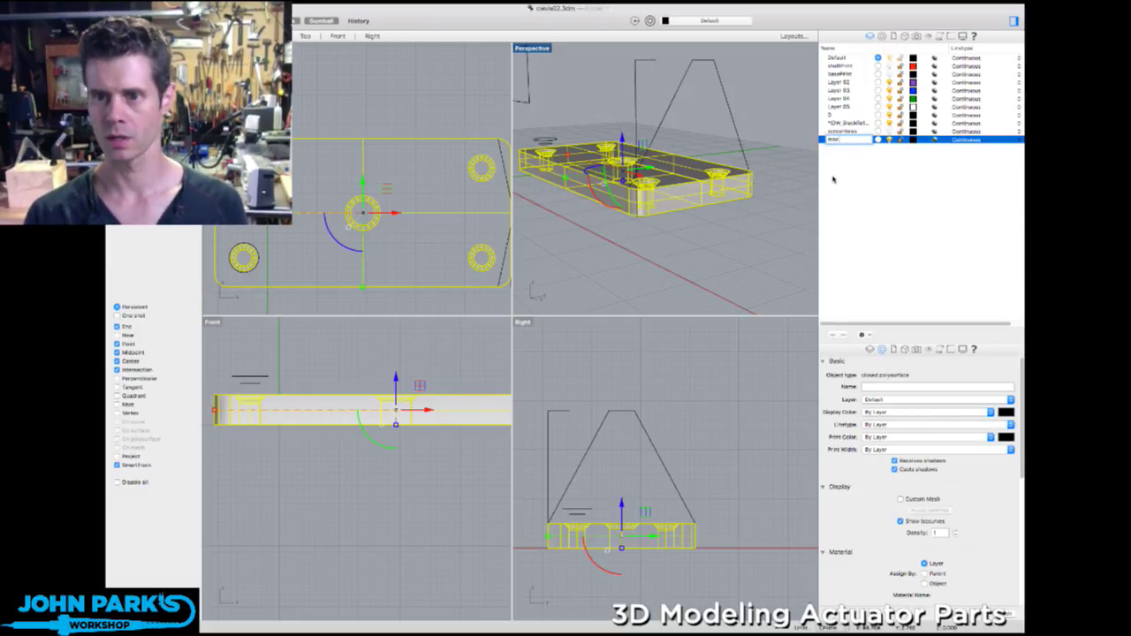
type("orBase")
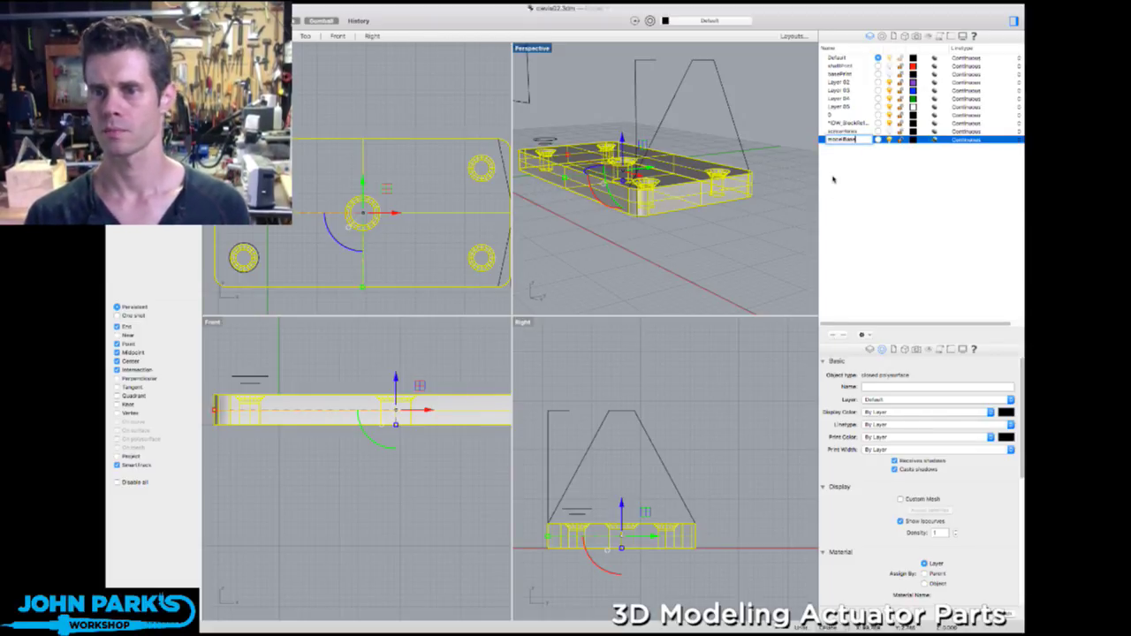
key("Return")
- Assign the base plate to the motorBase layer and hide that layer
left_click(879, 400)
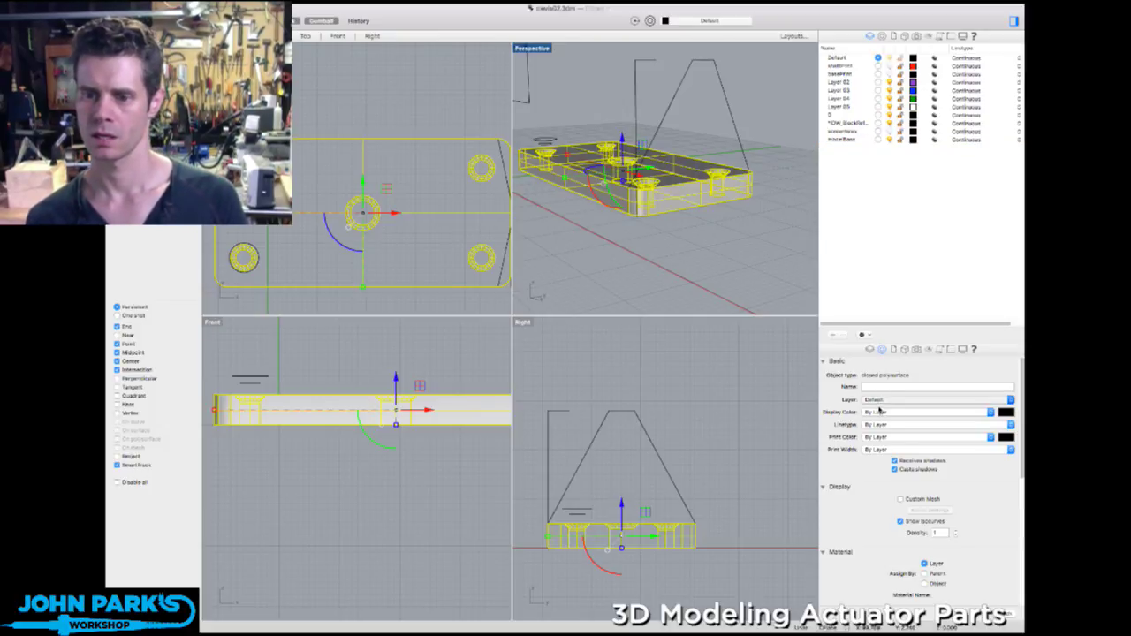
left_click(880, 477)
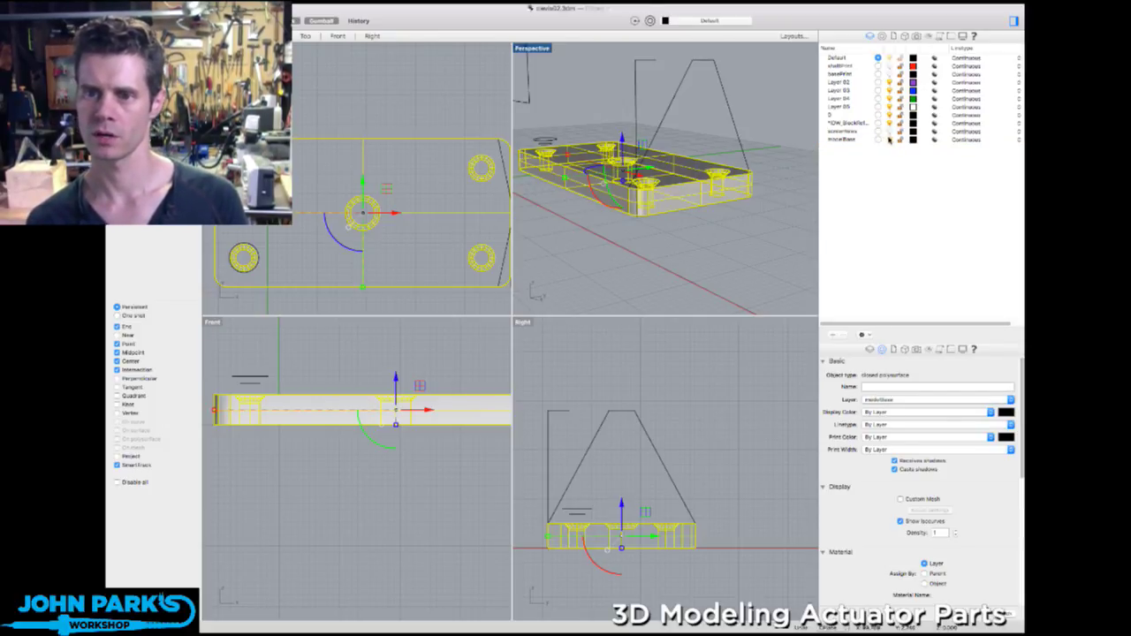
left_click(889, 139)
- Delete the two leftover concentric screw-hole circles and enlarge the Perspective view around the remaining profile lines
right_click_drag(709, 239, 715, 245)
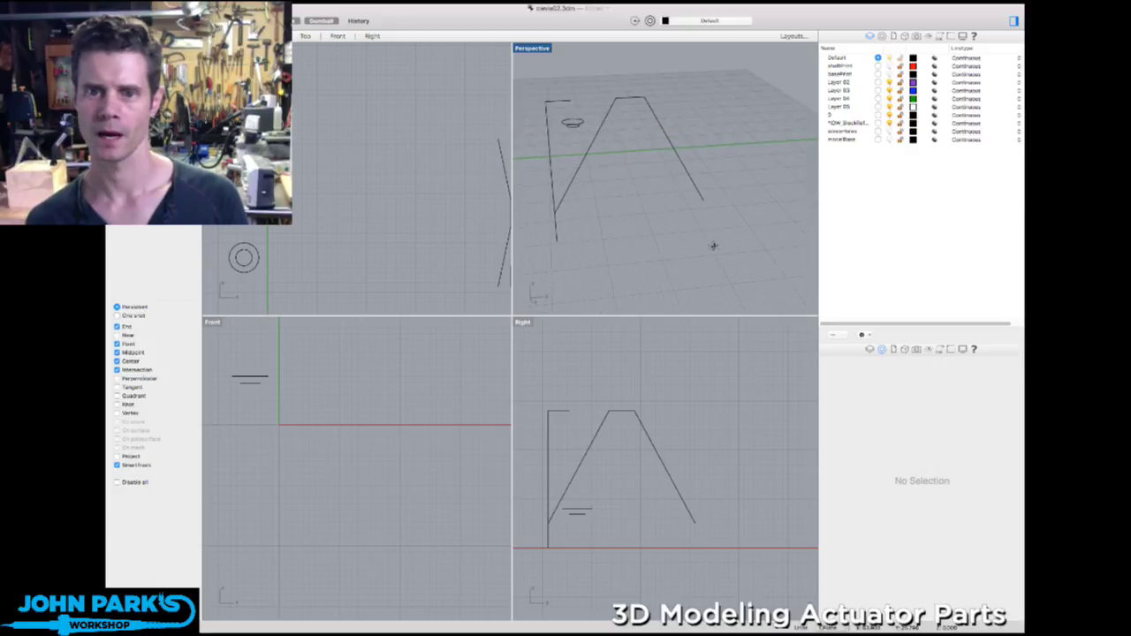
left_click_drag(576, 127, 567, 116)
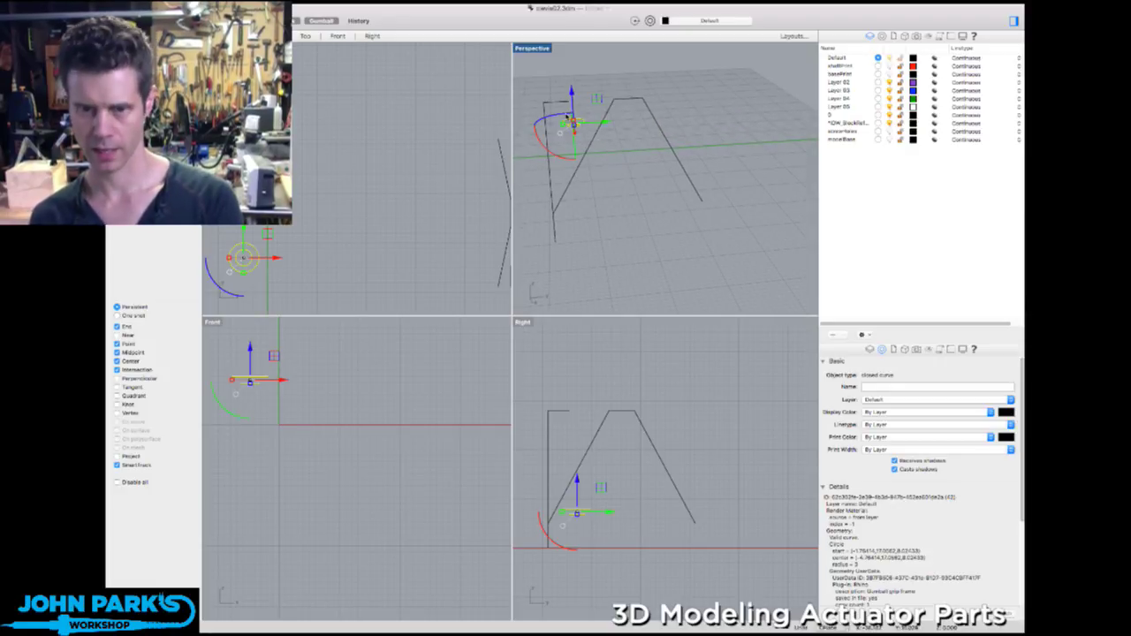
key("Delete")
double_click(535, 48)
mouse_move(515, 173)
right_mouse_down()
mouse_move(480, 154)
mouse_move(536, 174)
right_mouse_up()
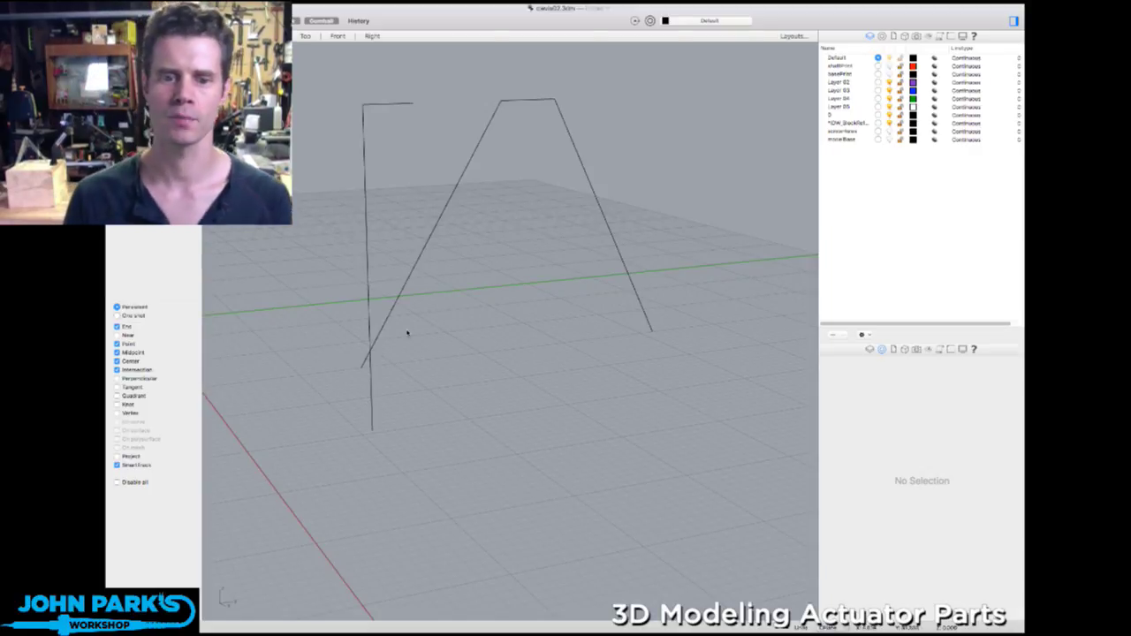
- Draw a straight base line joining the lower ends of the two slanted profile lines
right_click_drag(348, 132, 367, 114)
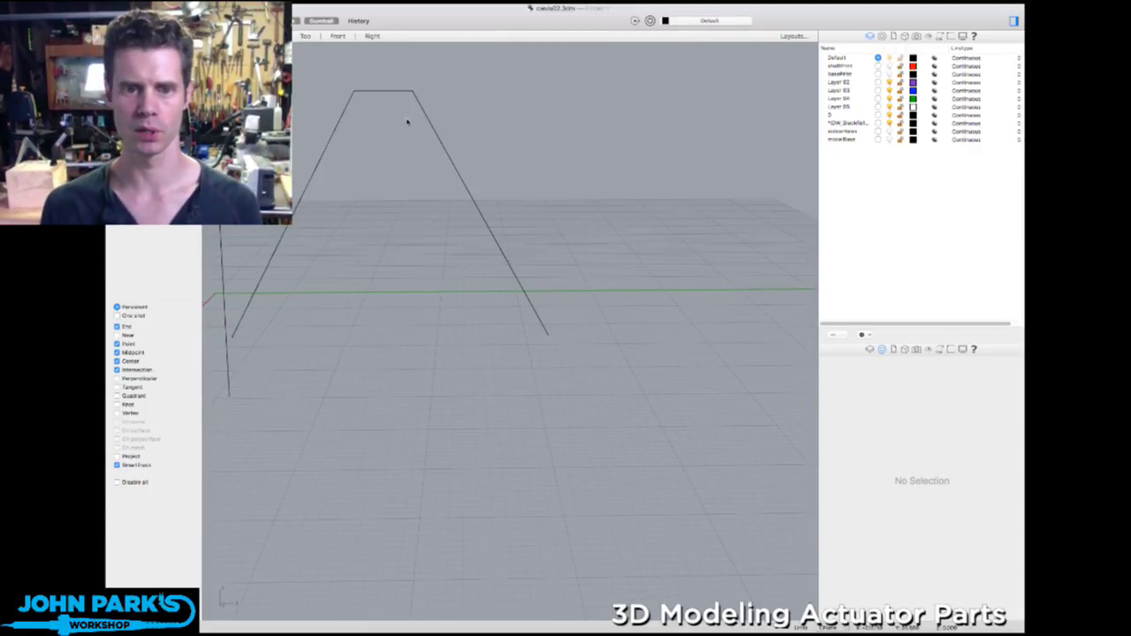
right_click_drag(394, 177, 419, 176)
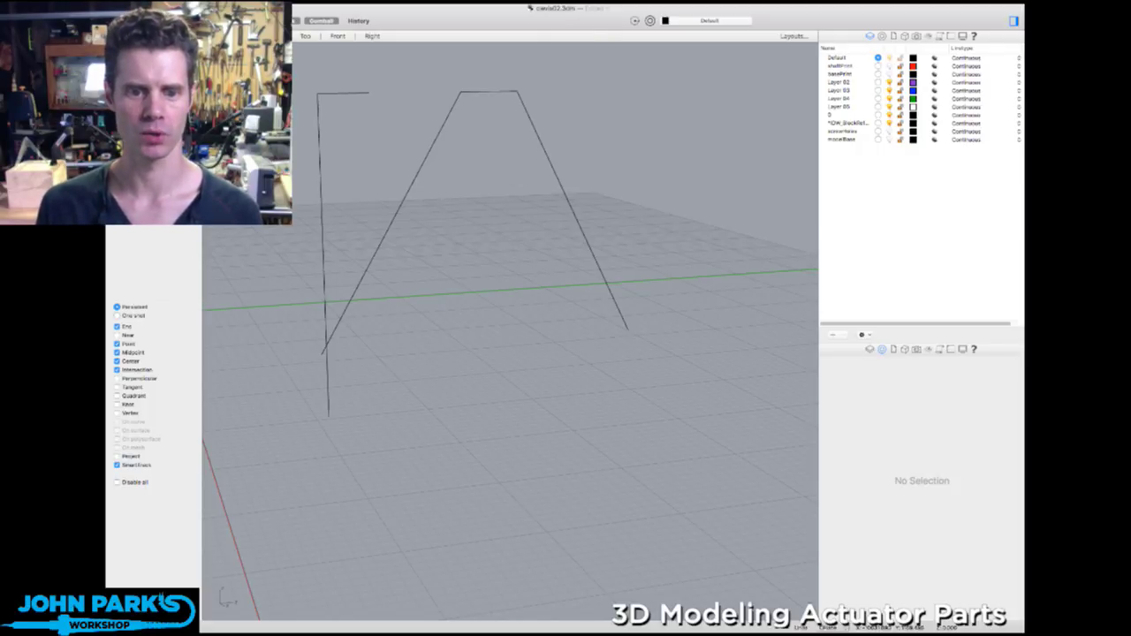
left_click(327, 357)
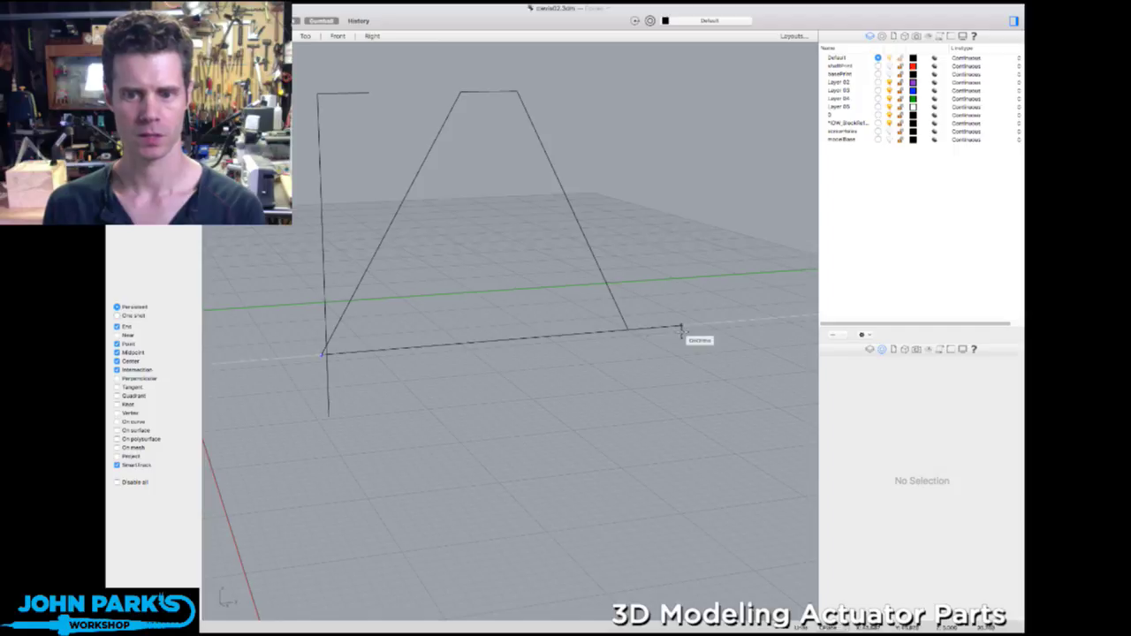
left_click(631, 337)
- Join the four lines of the tapered profile into one closed curve
right_click_drag(667, 394, 716, 425)
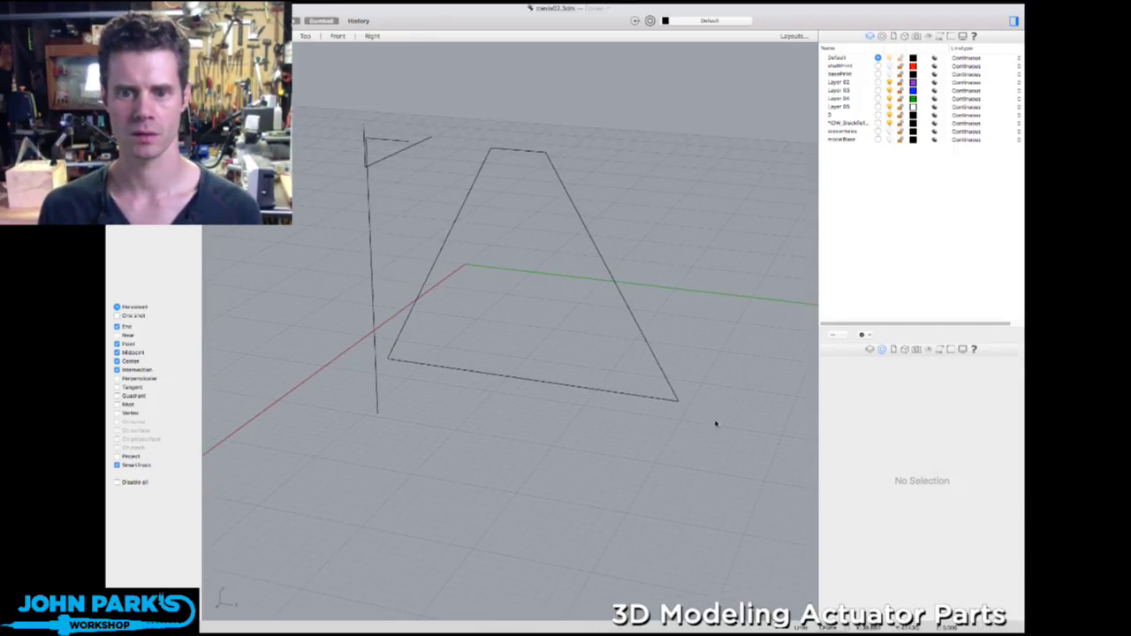
left_click_drag(716, 424, 425, 144)
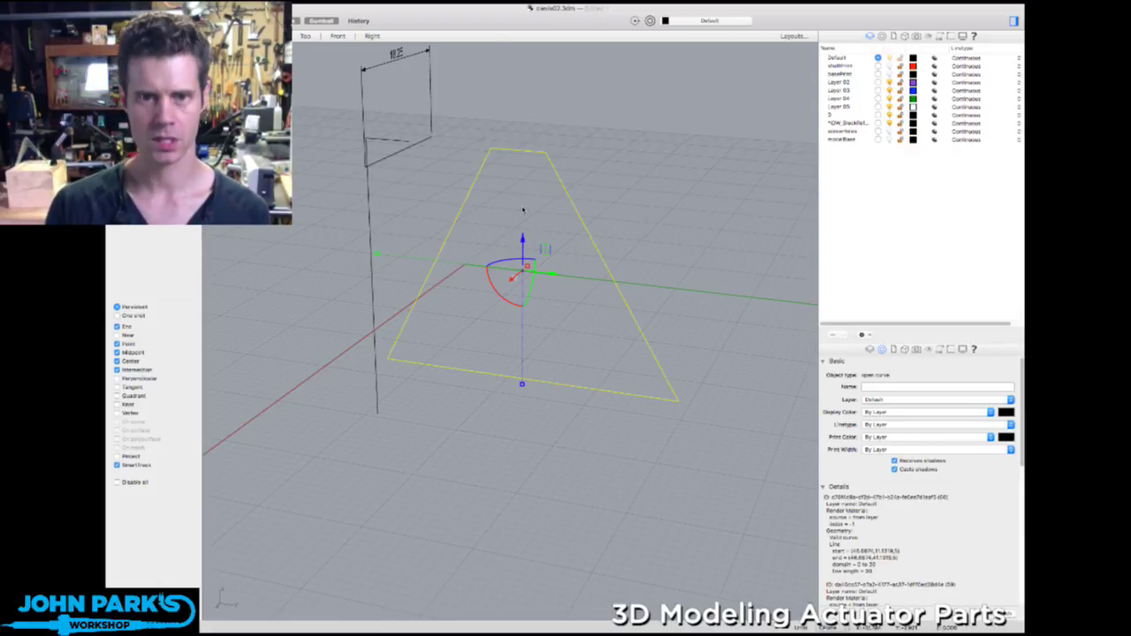
key("super+j")
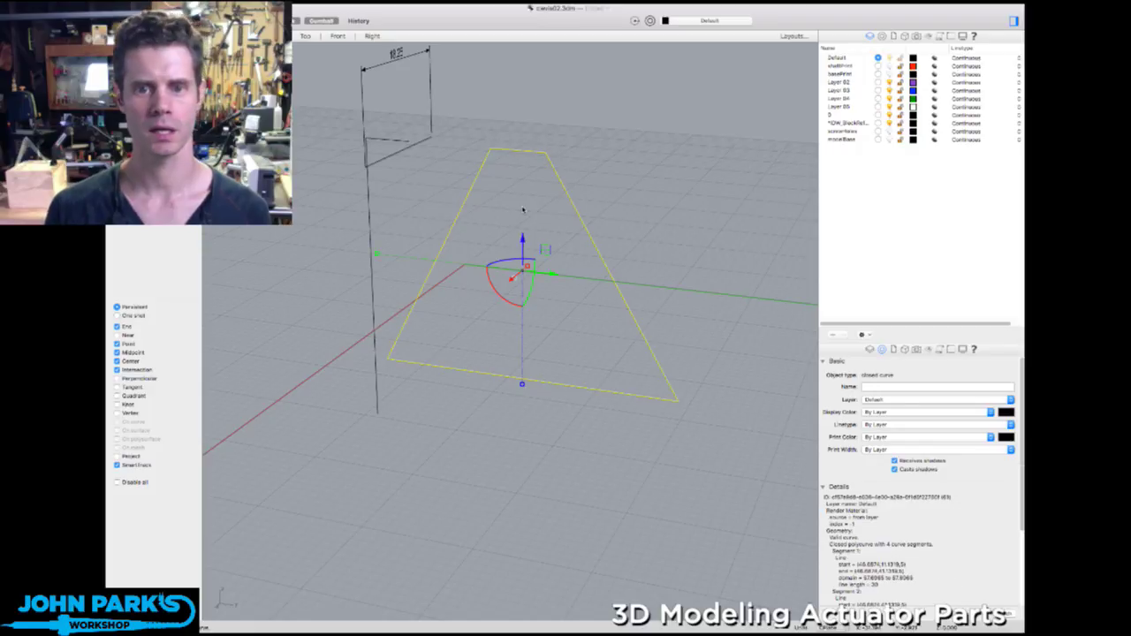
- Try to fillet the two upper corners of the closed tapered profile, and undo the fillet
left_click(560, 161)
left_click(554, 163)
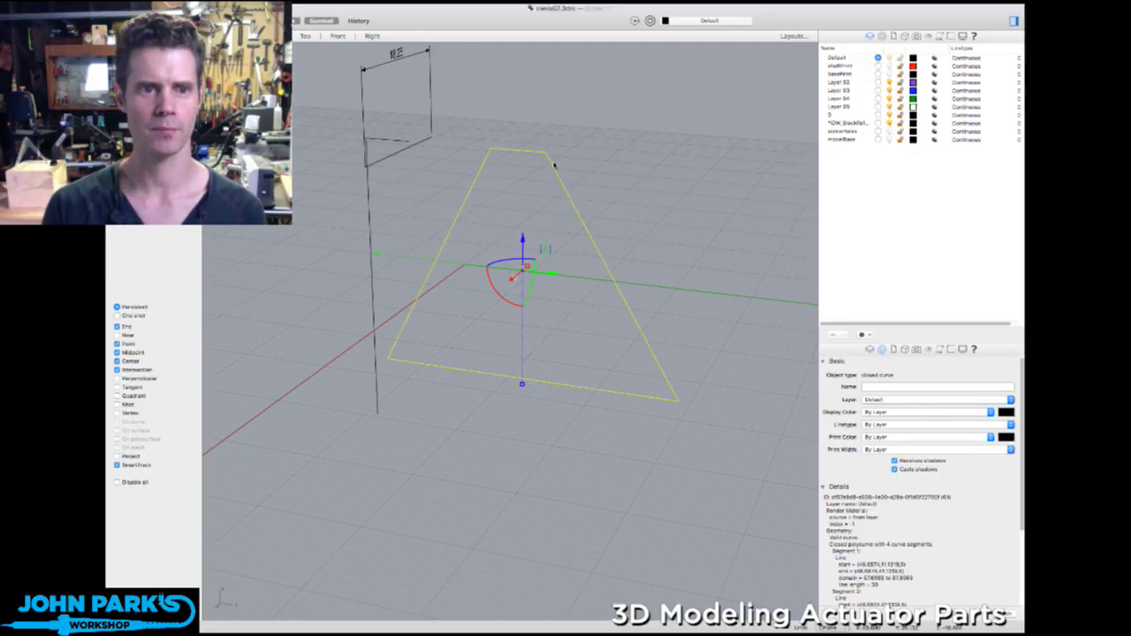
key("Escape")
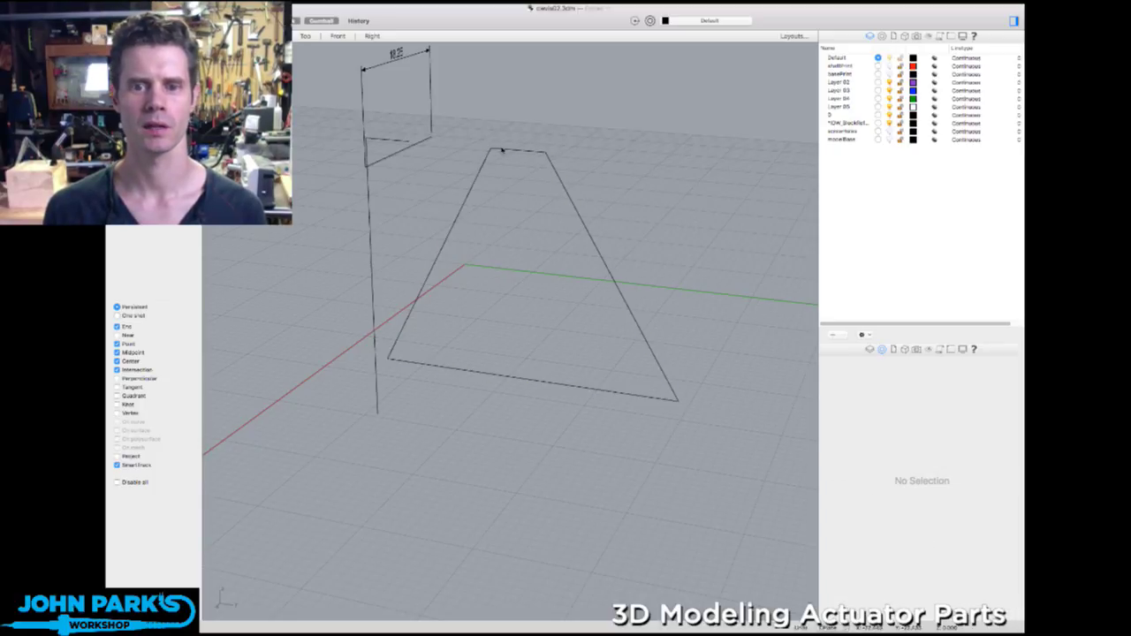
left_click(502, 151)
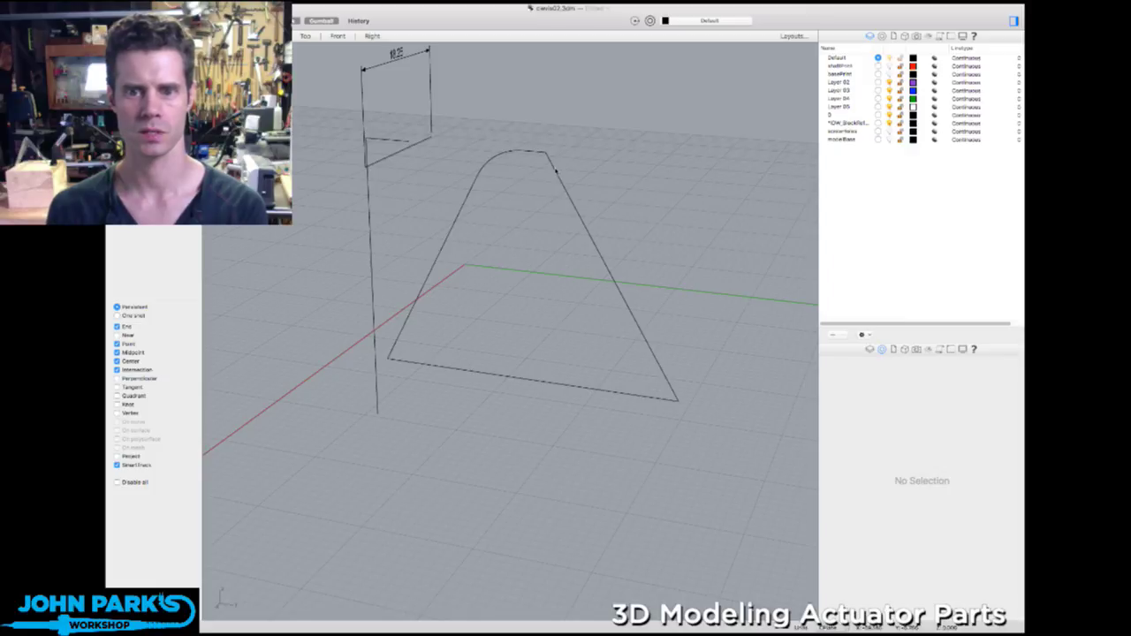
left_click(535, 153)
key("Escape")
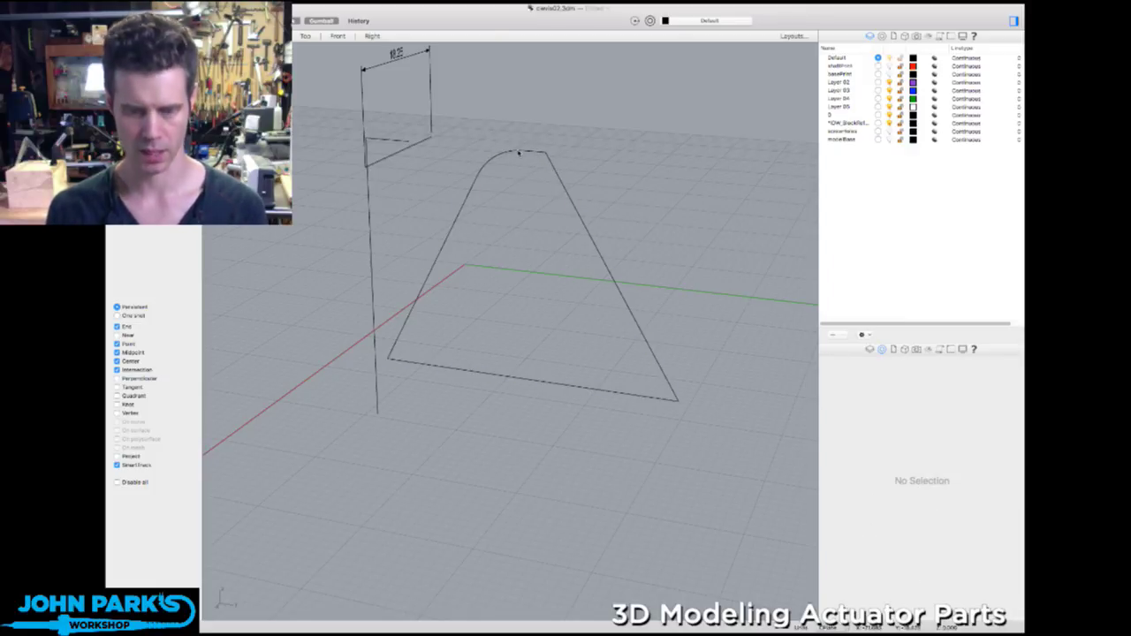
left_click(520, 153)
key("super+z")
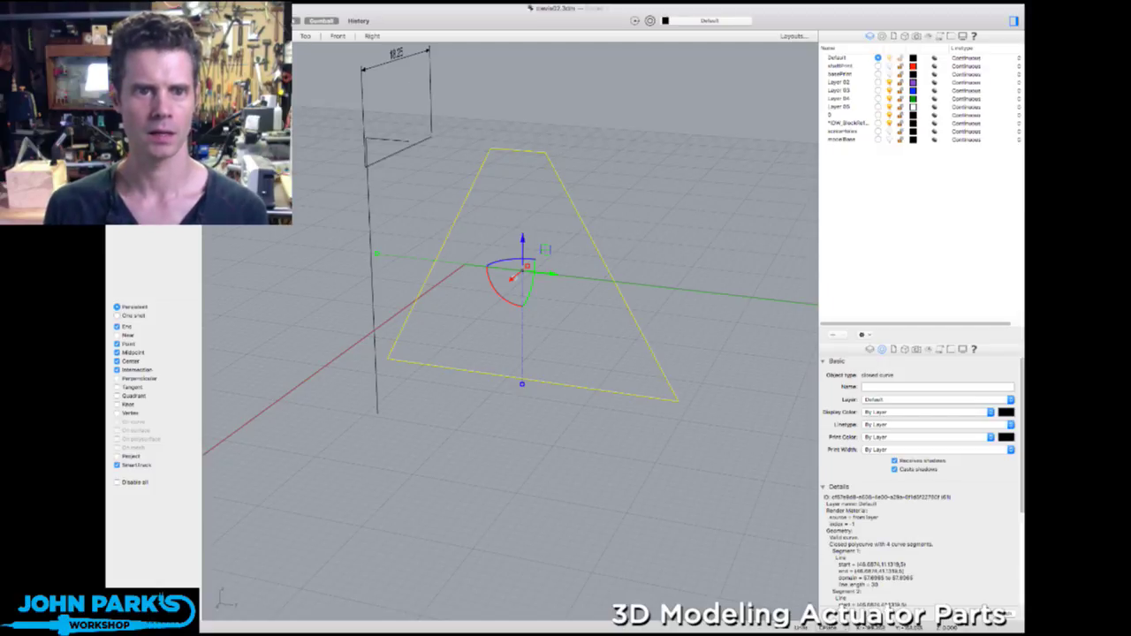
- Maximize the Right view, enlarge it around the profile's narrow upper end, and clear the selection
double_click(225, 48)
double_click(529, 323)
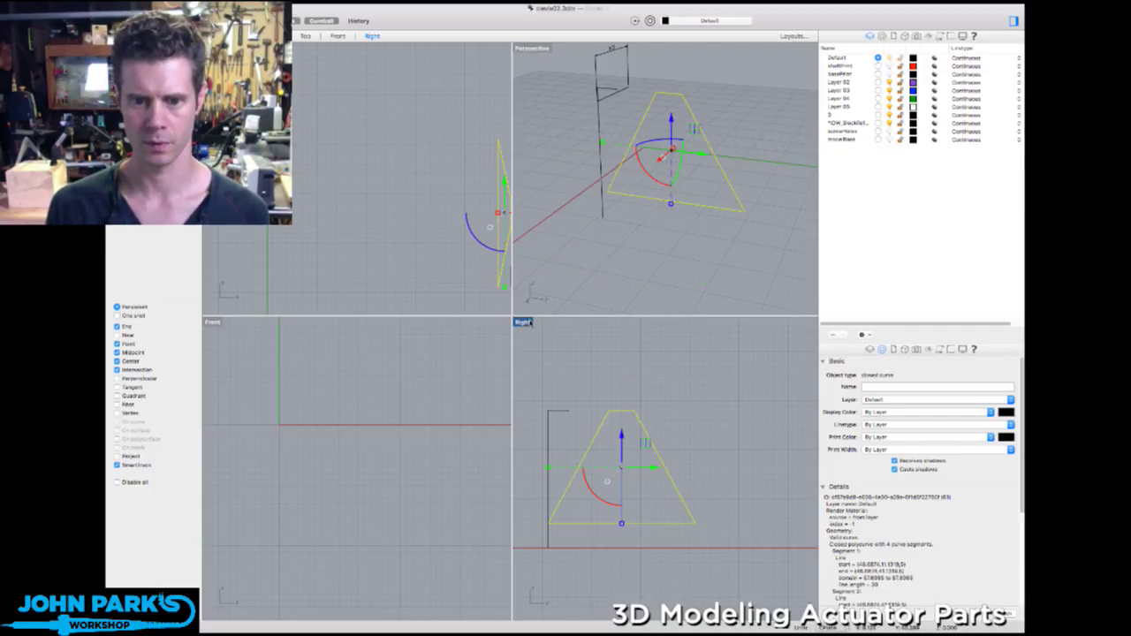
scroll(427, 288, "up", 7)
left_click(429, 203)
right_click_drag(429, 202, 496, 262)
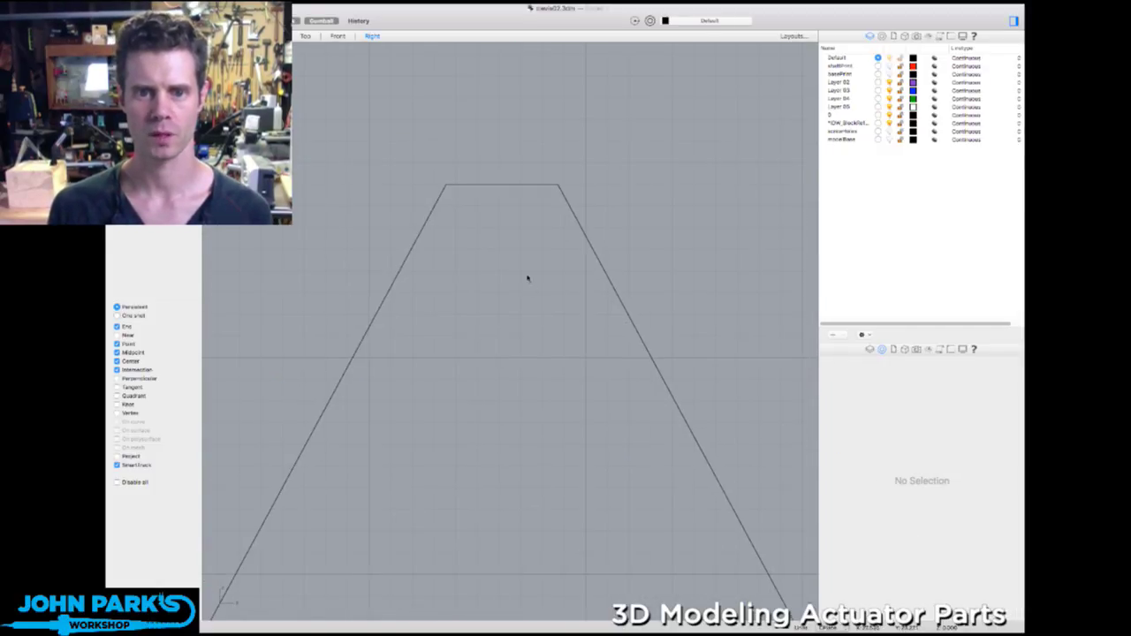
- Retry the fillet between the profile's short upper edge and its left slanted edge, undo it, and clear the selection
left_click_drag(528, 276, 379, 161)
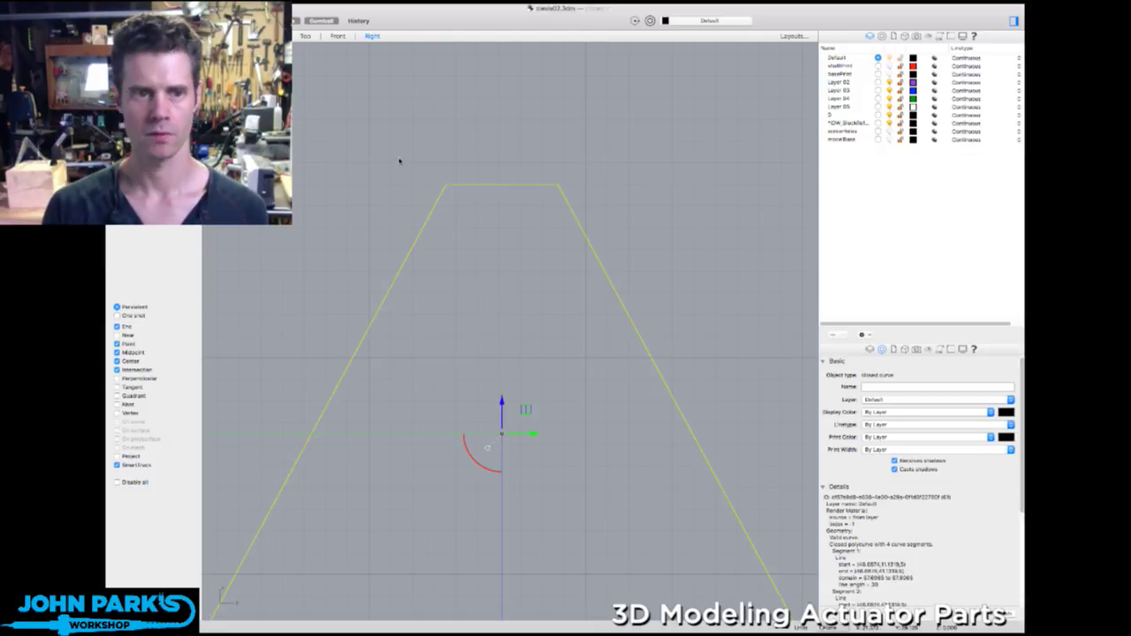
left_click(399, 161)
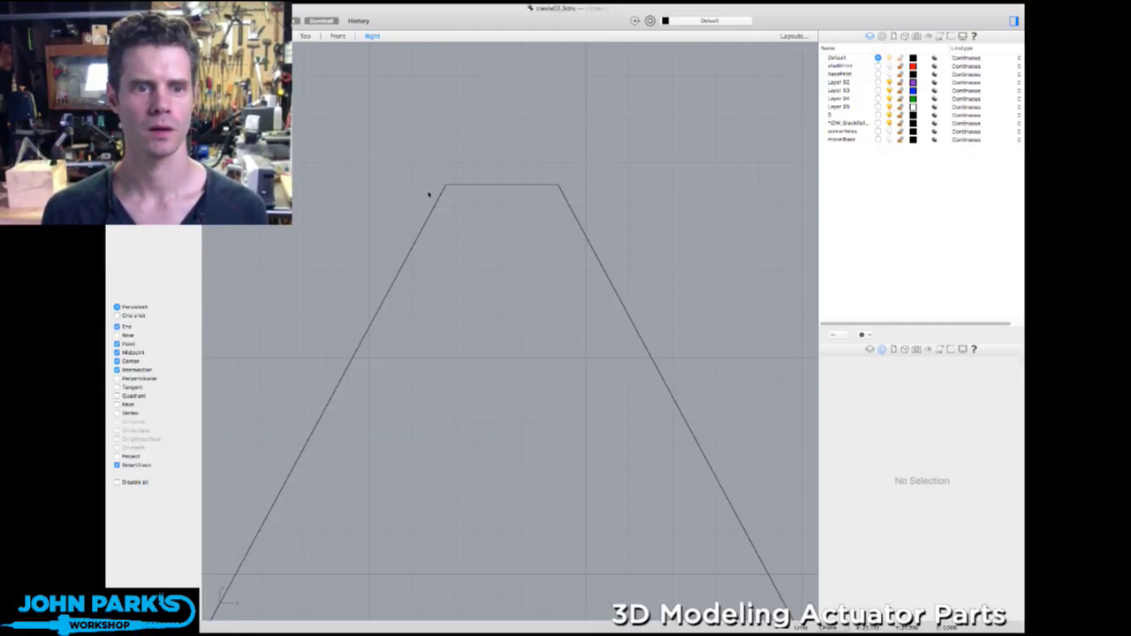
left_click(475, 186)
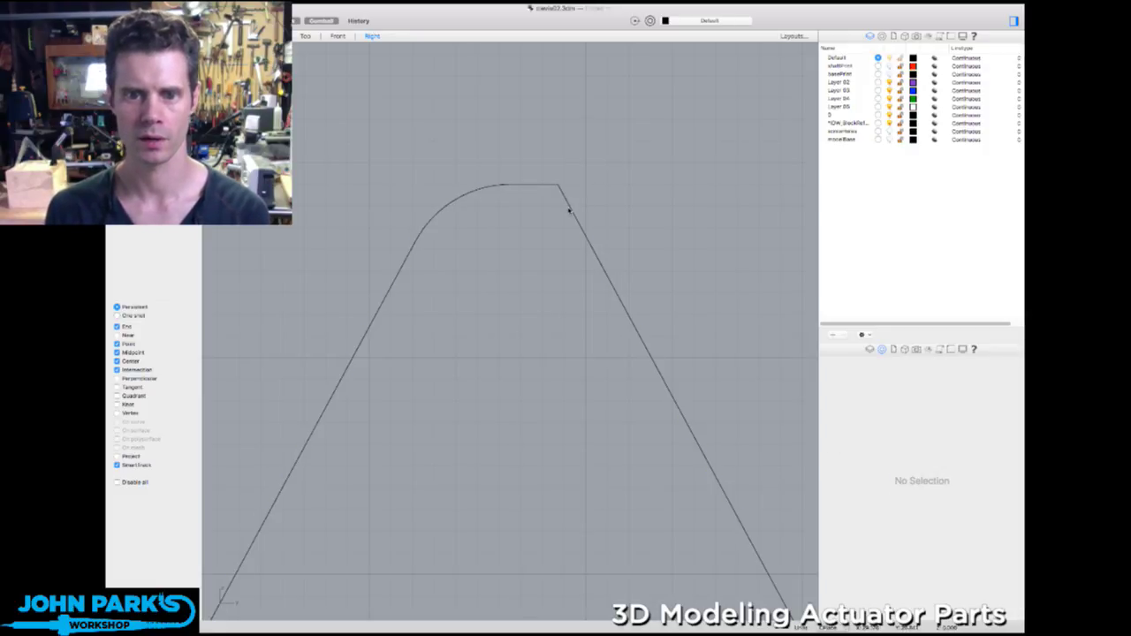
left_click(570, 208)
key("super+z")
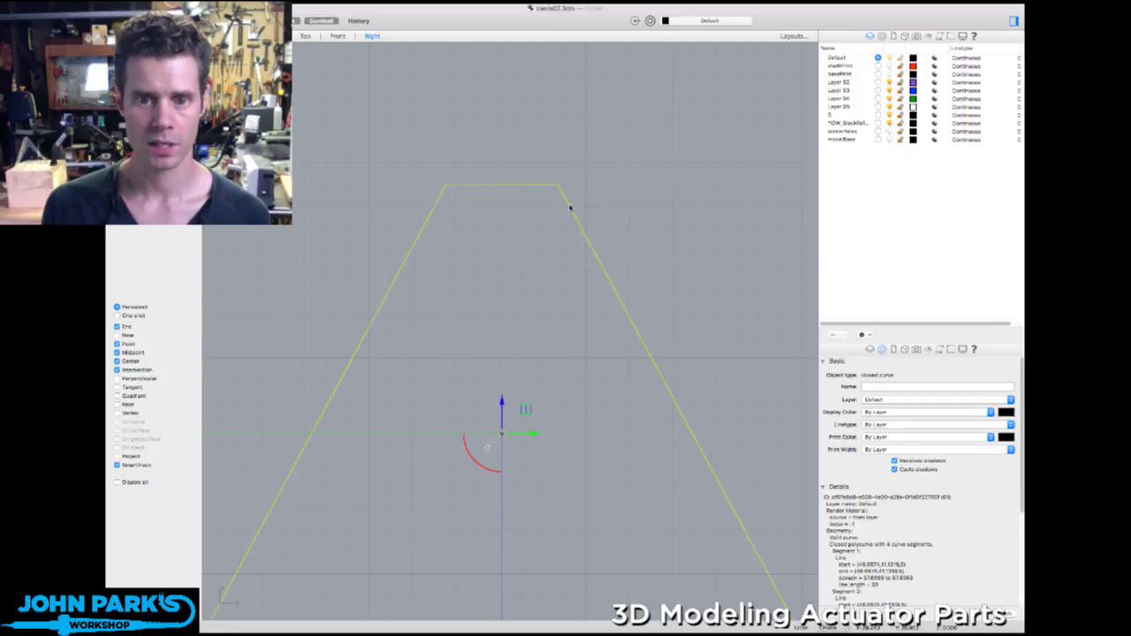
key("Escape")
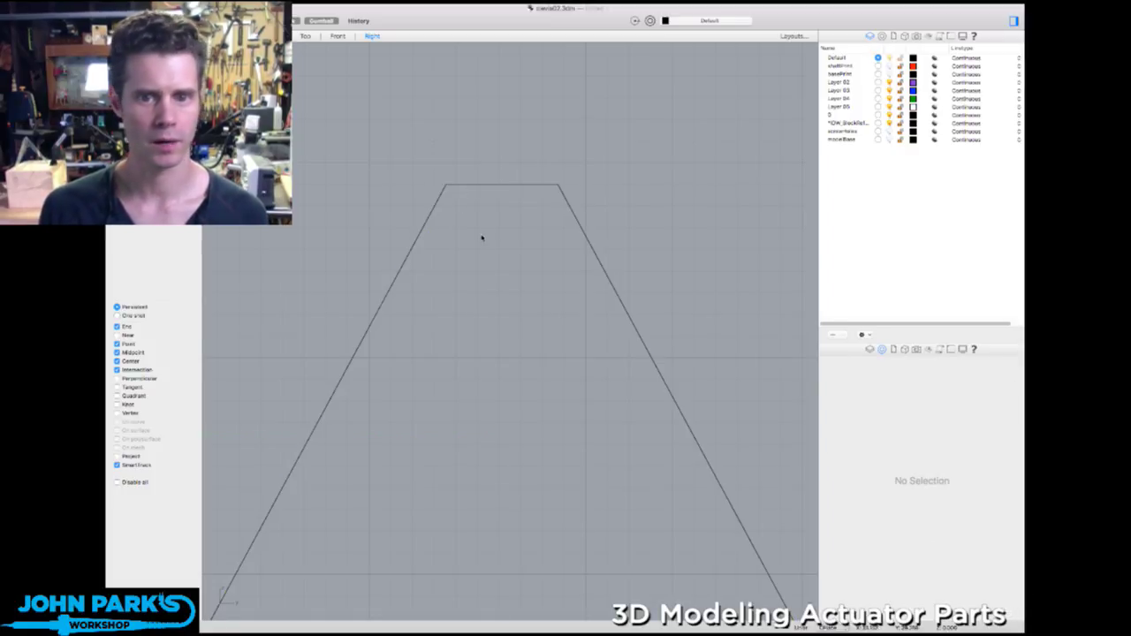
left_click_drag(483, 238, 393, 140)
key("Escape")
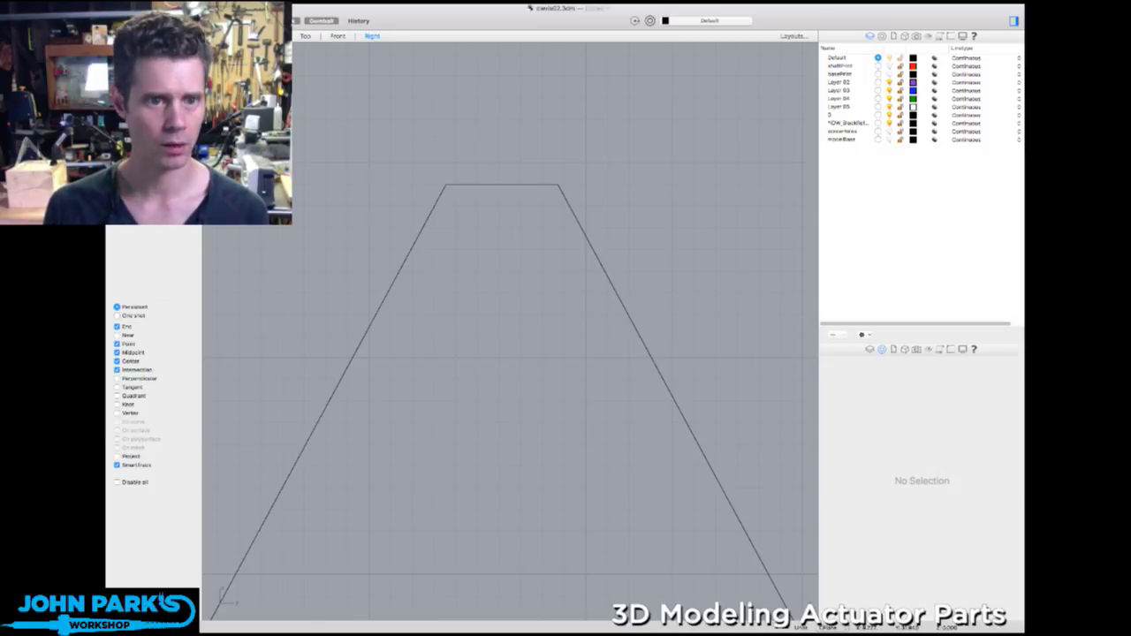
- Fillet both upper corners of the tapered profile with a smaller radius than in the previous attempts
left_click(462, 186)
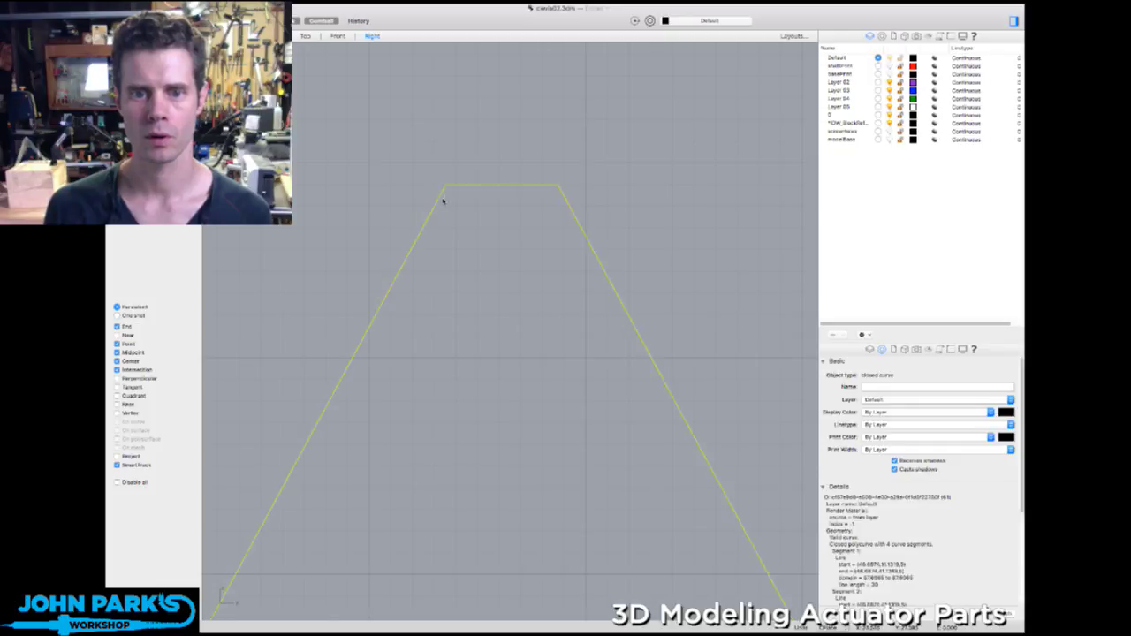
left_click(440, 198)
left_click(559, 196)
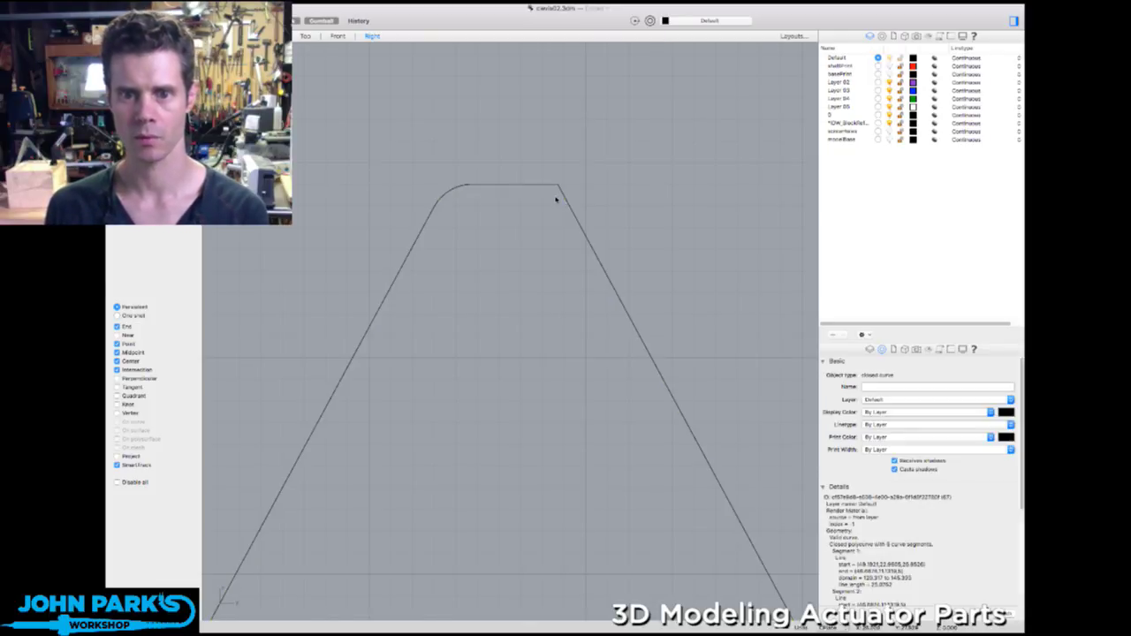
key("Return")
- Examine the rounded profile from several angles in the Perspective view, checking how it is tilted from the side
key("ctrl+m")
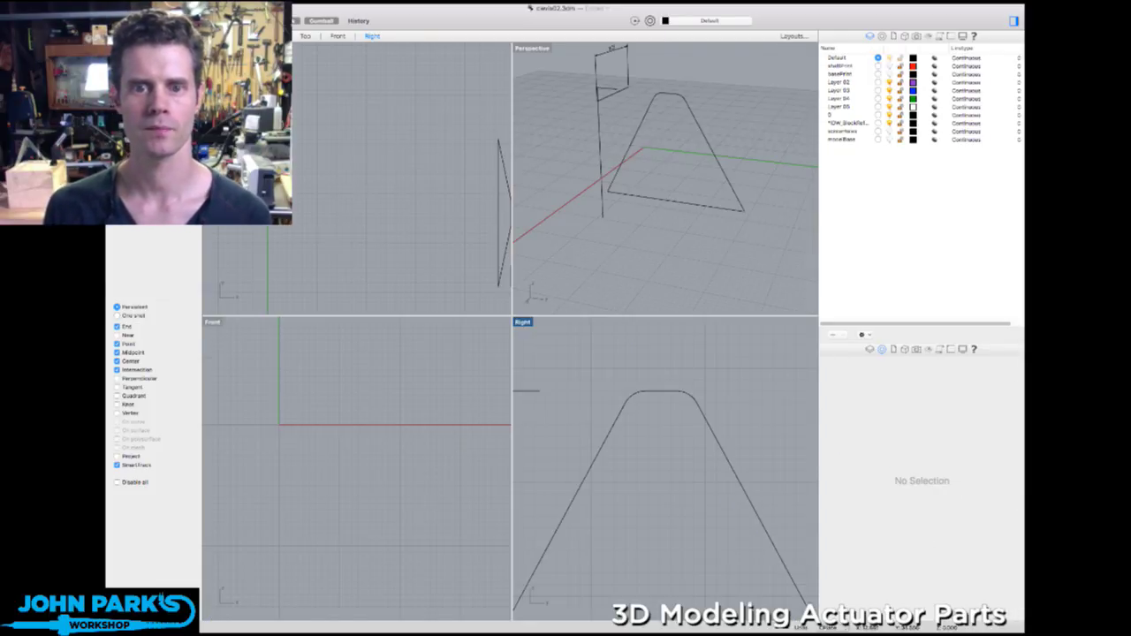
right_click_drag(581, 180, 610, 168)
double_click(530, 48)
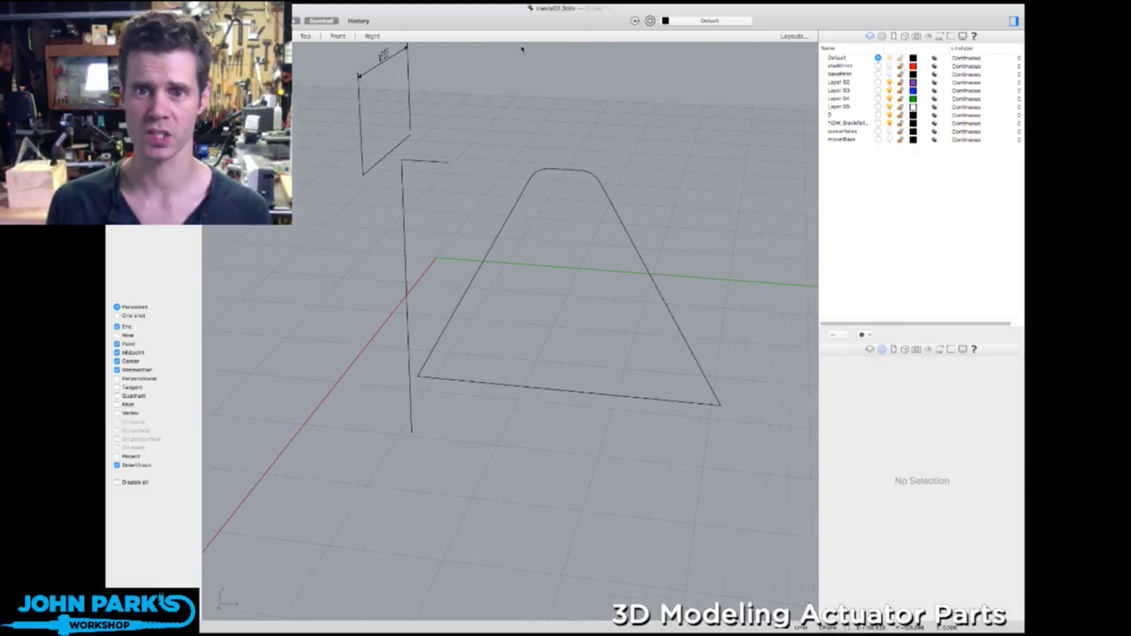
right_click_drag(500, 145, 566, 154)
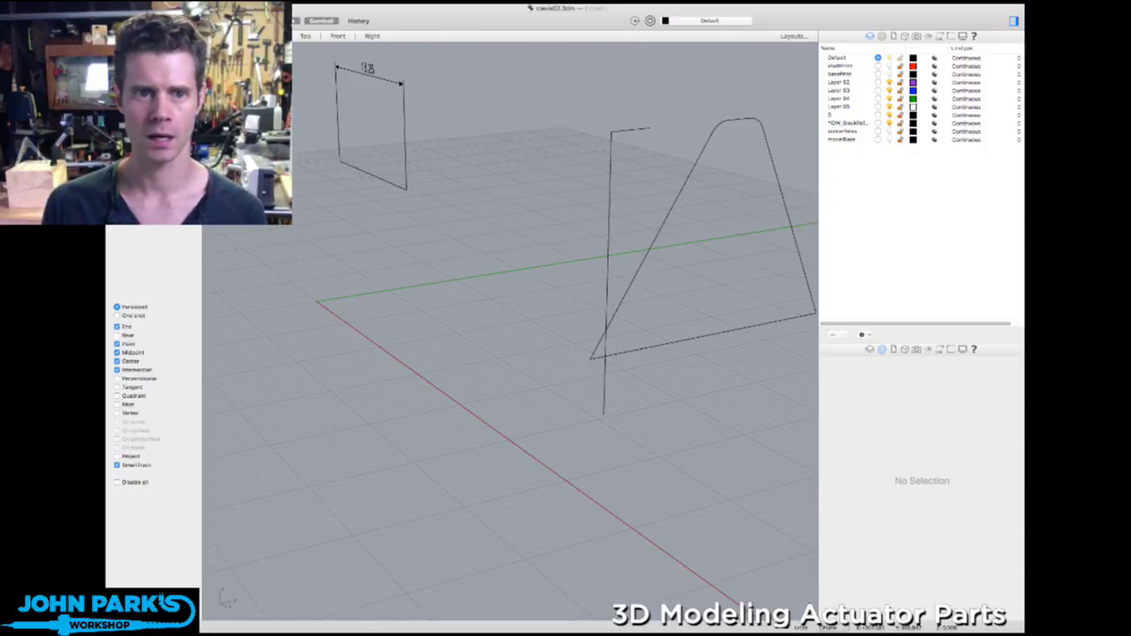
double_click(222, 48)
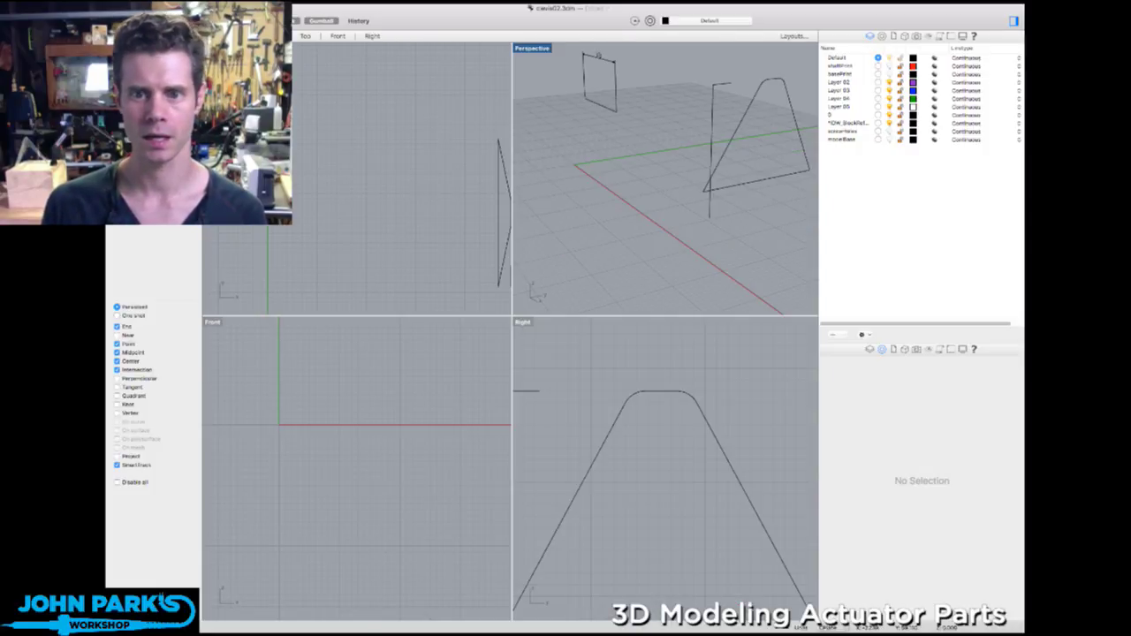
double_click(534, 48)
right_click_drag(492, 165, 579, 204)
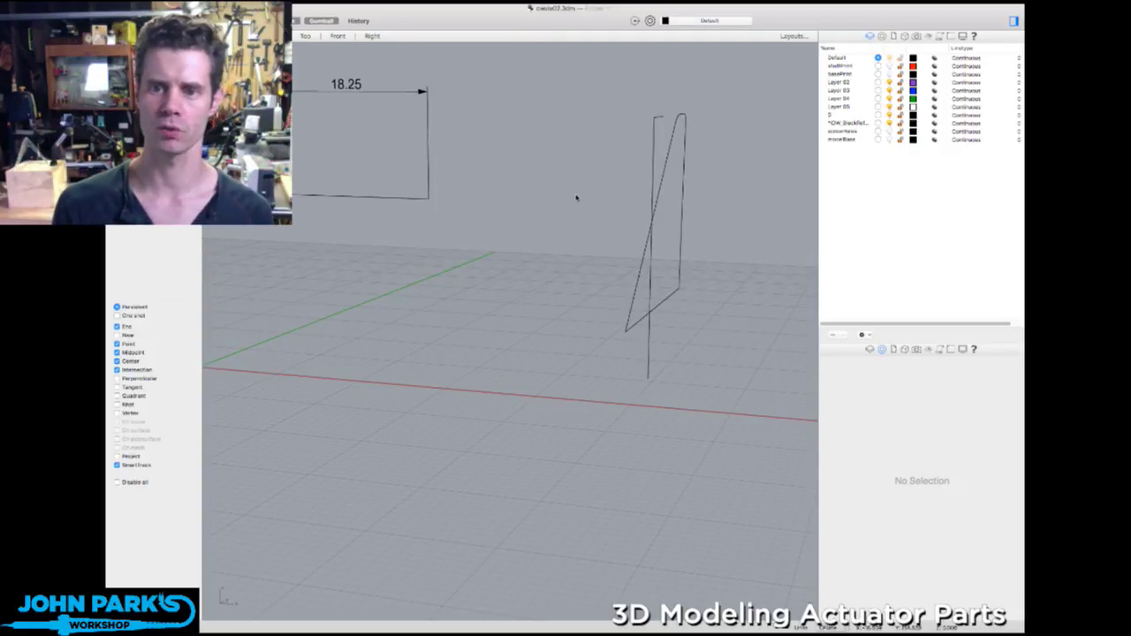
right_click_drag(575, 202, 639, 189)
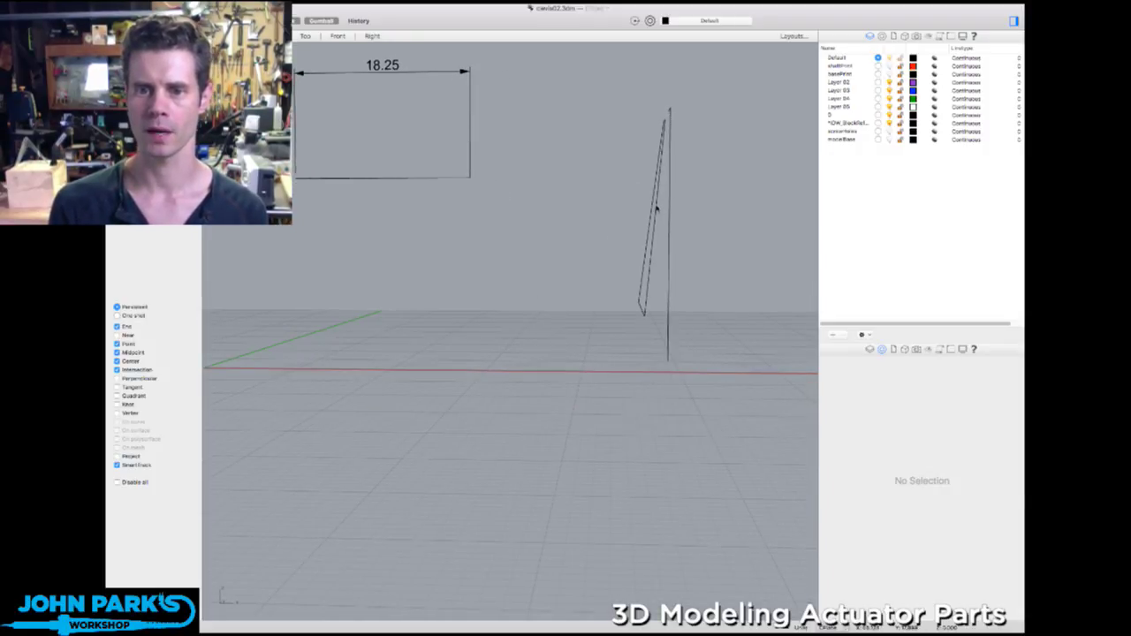
- Flatten the tilted profile onto the Right view's construction plane, replacing the original curve, and clear the selection
left_click(657, 209)
double_click(230, 49)
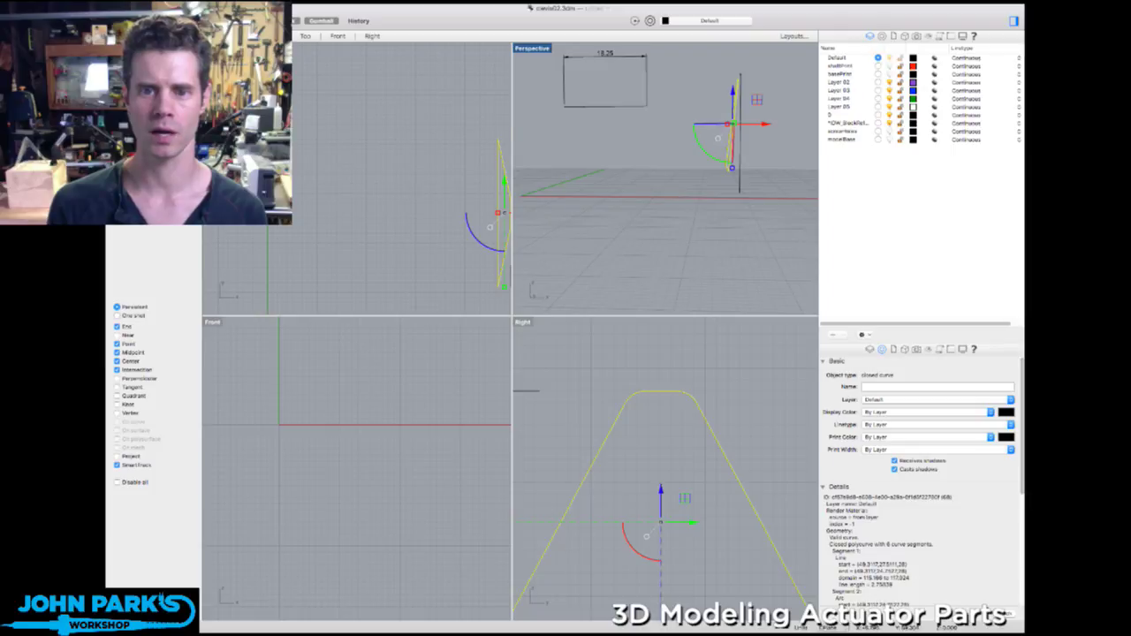
scroll(421, 186, "down", 3)
right_click_drag(421, 186, 301, 179)
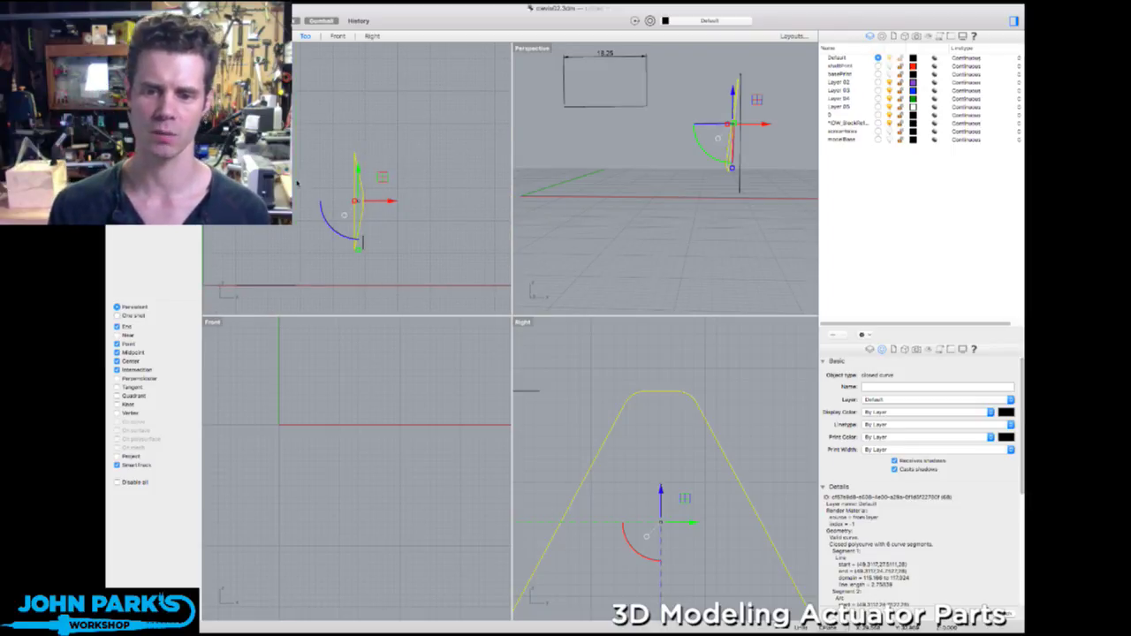
scroll(623, 433, "down", 5)
right_click_drag(634, 417, 622, 433)
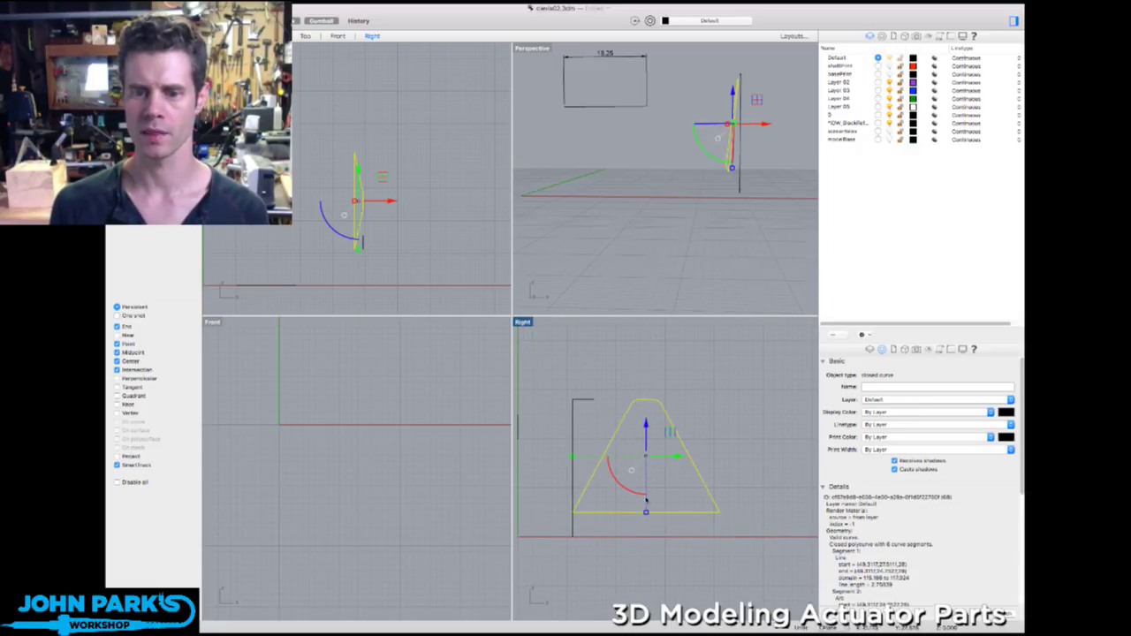
right_click_drag(641, 168, 619, 188)
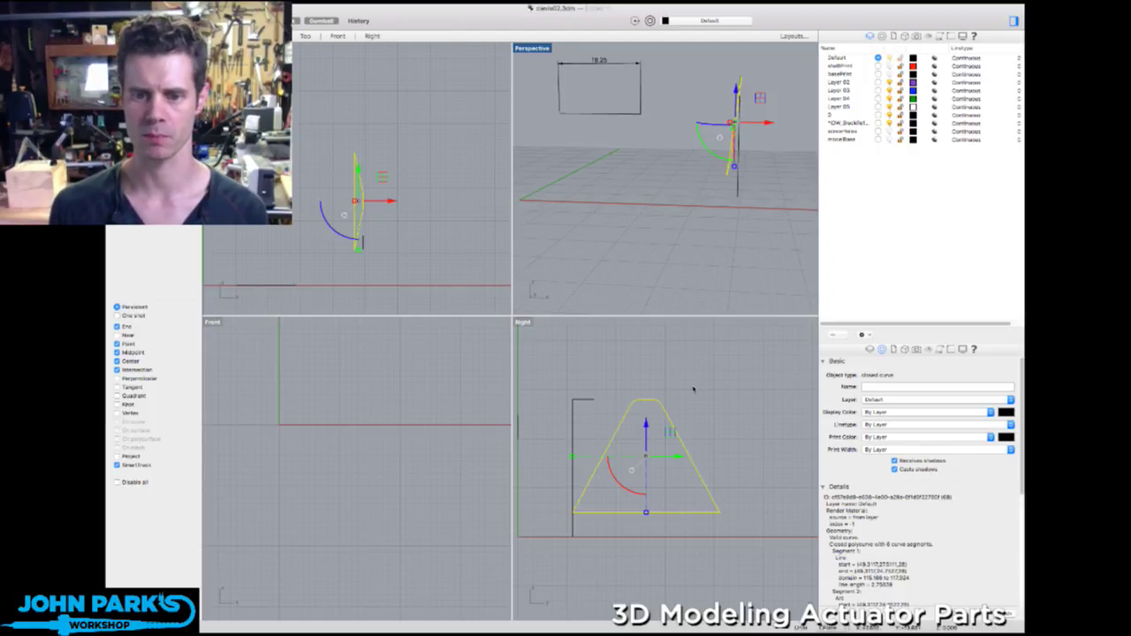
right_click_drag(694, 389, 702, 378)
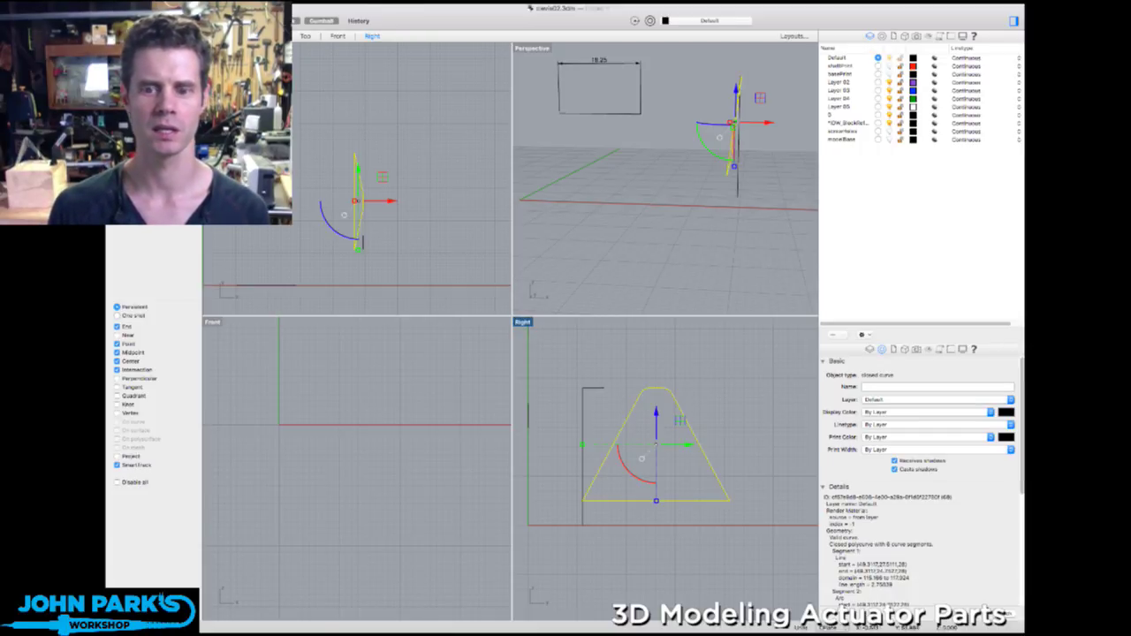
key("Return")
left_click(626, 159)
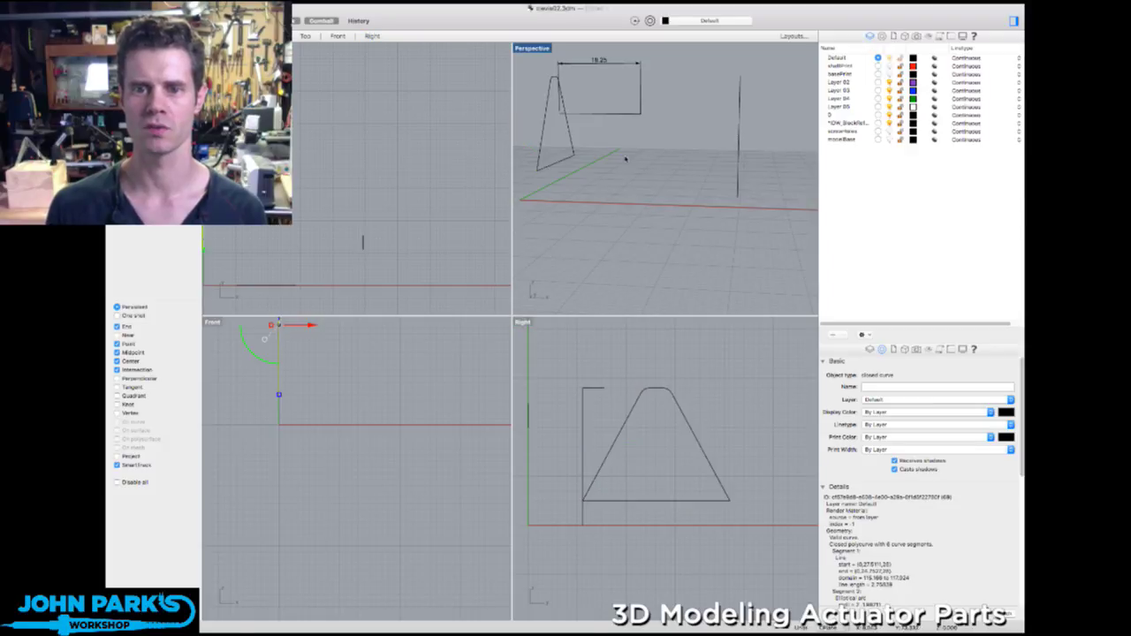
- Move the flattened profile along the X axis until it lines up with the tall vertical reference curve
right_click_drag(626, 160, 699, 187)
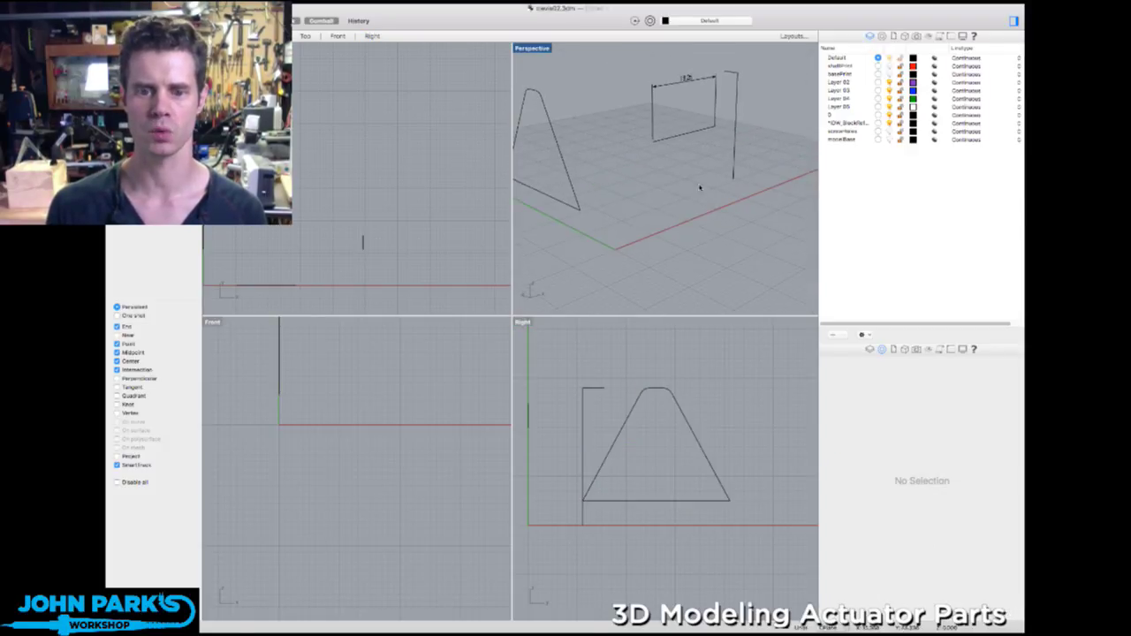
right_click_drag(429, 226, 480, 232)
left_click(570, 176)
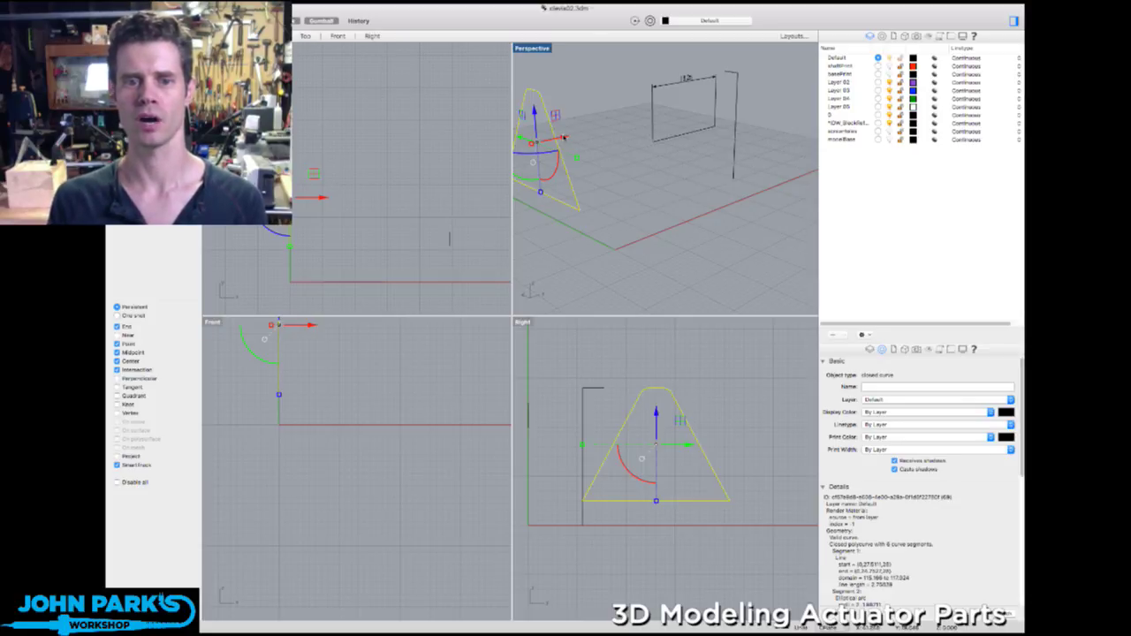
left_click_drag(564, 138, 739, 110)
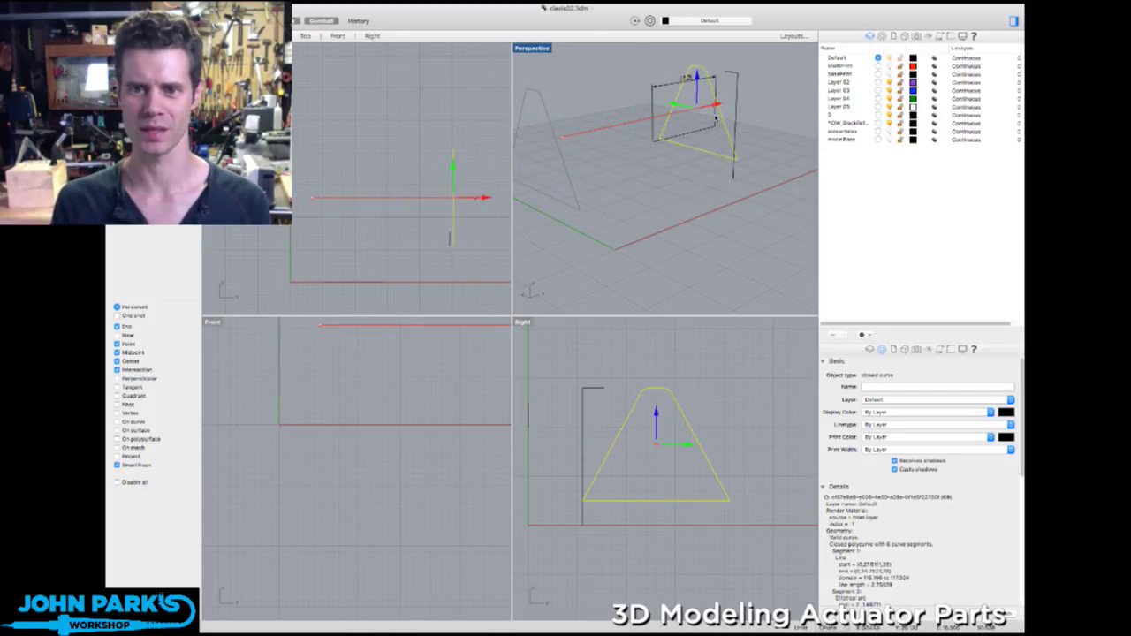
left_click(480, 201)
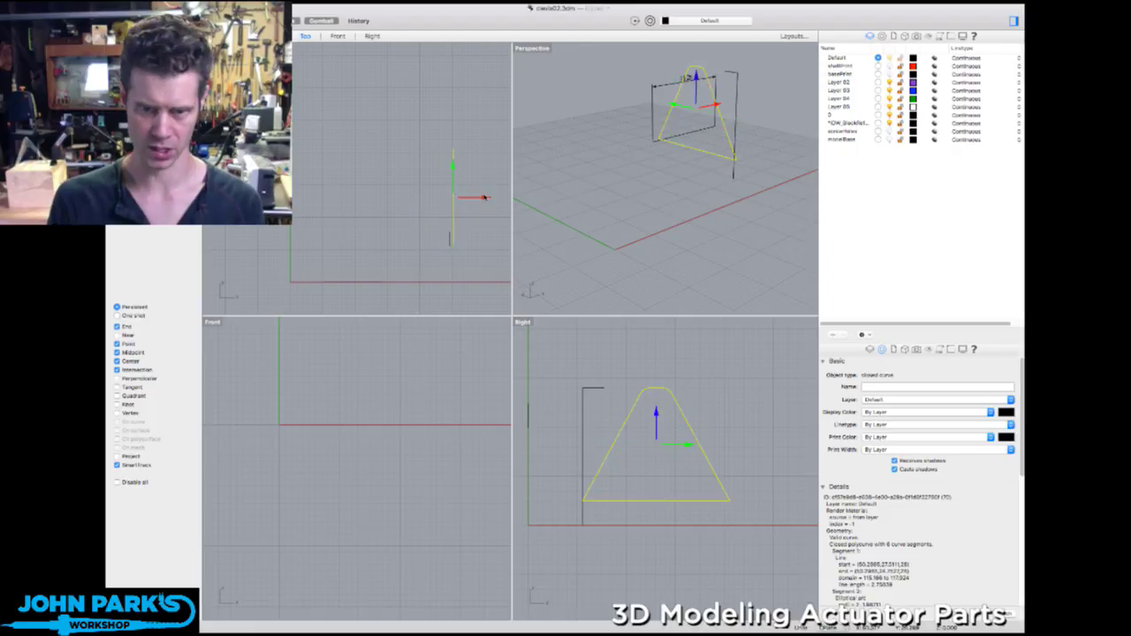
left_click_drag(483, 196, 482, 196)
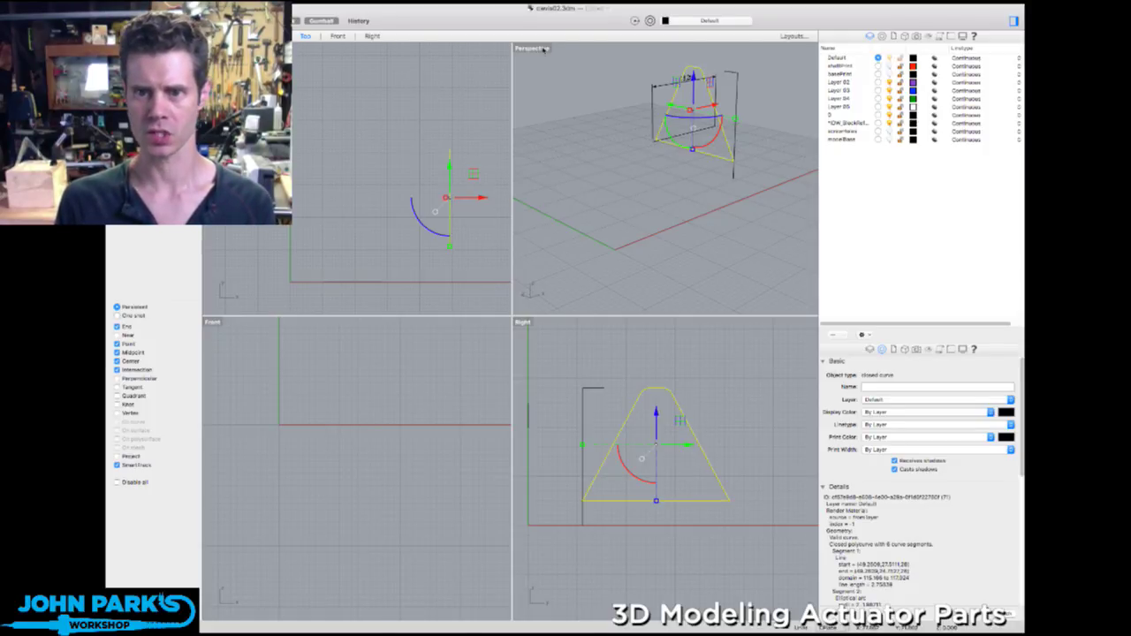
- Show the layer with the drilled base plate and move the profile along X to near the end of the 18.25 dimension
right_click_drag(624, 174, 548, 184)
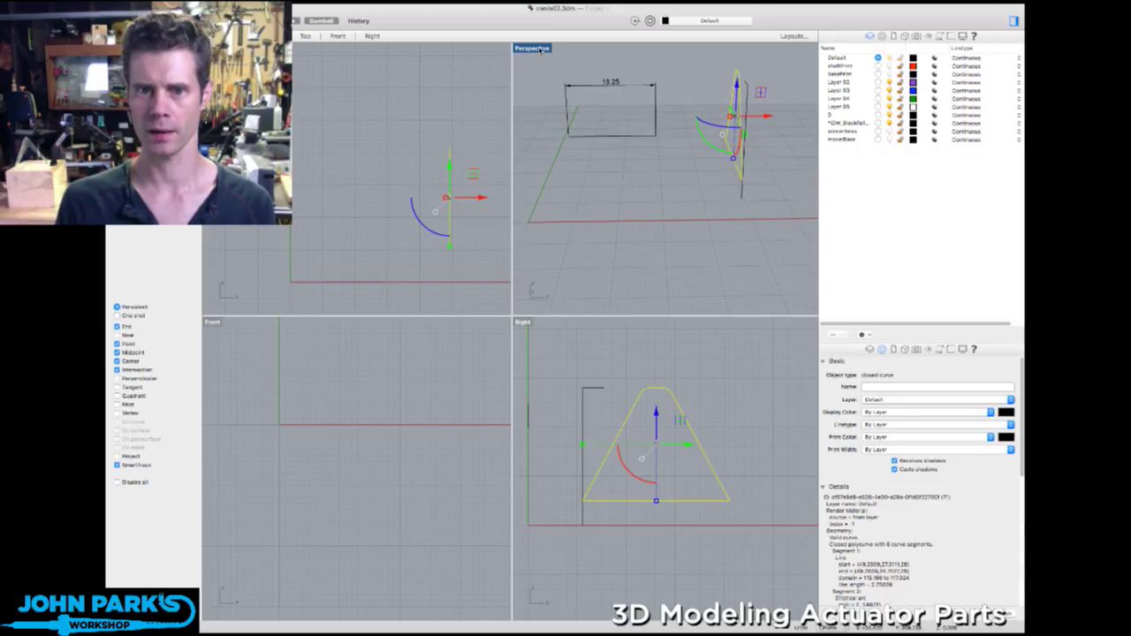
double_click(541, 49)
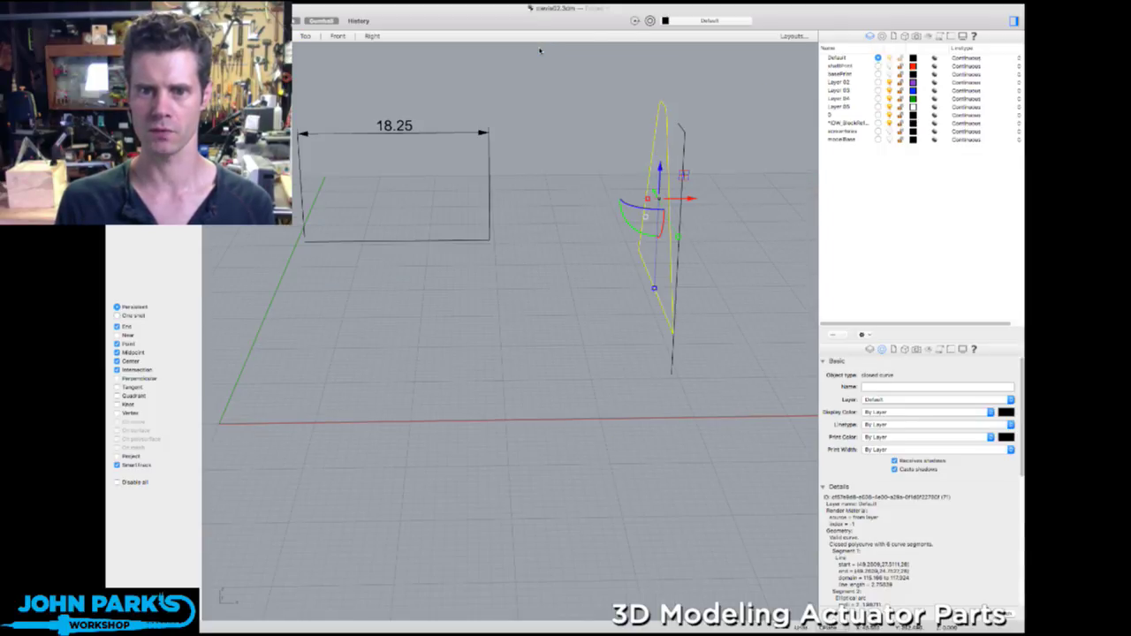
left_click(890, 139)
left_click_drag(695, 198, 509, 200)
right_click_drag(545, 195, 516, 203)
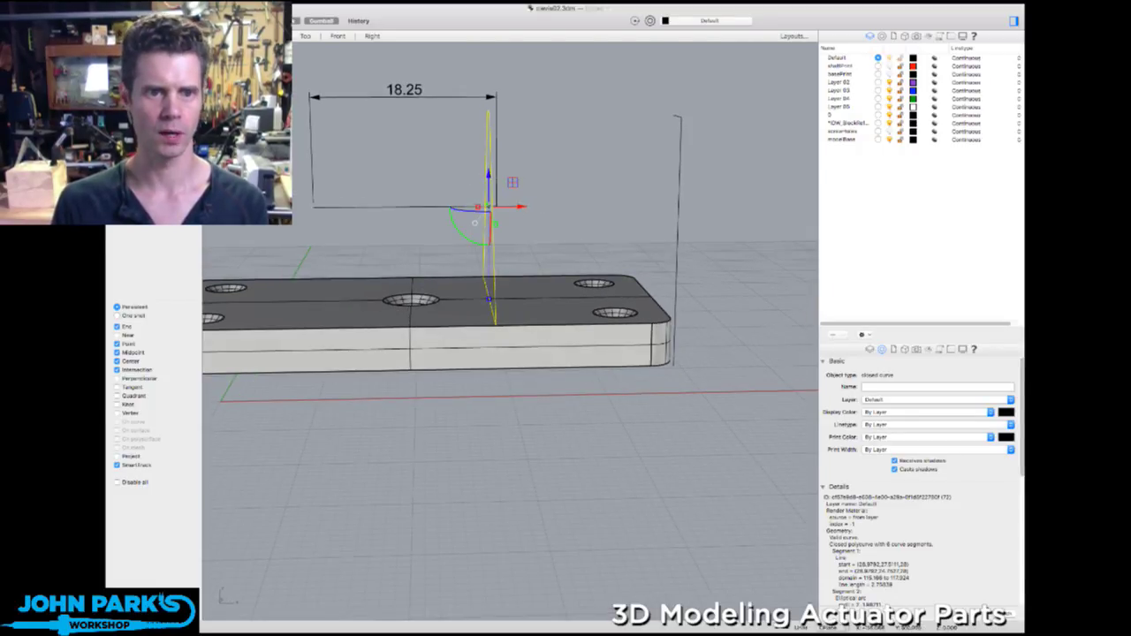
key("Return")
left_click(557, 68)
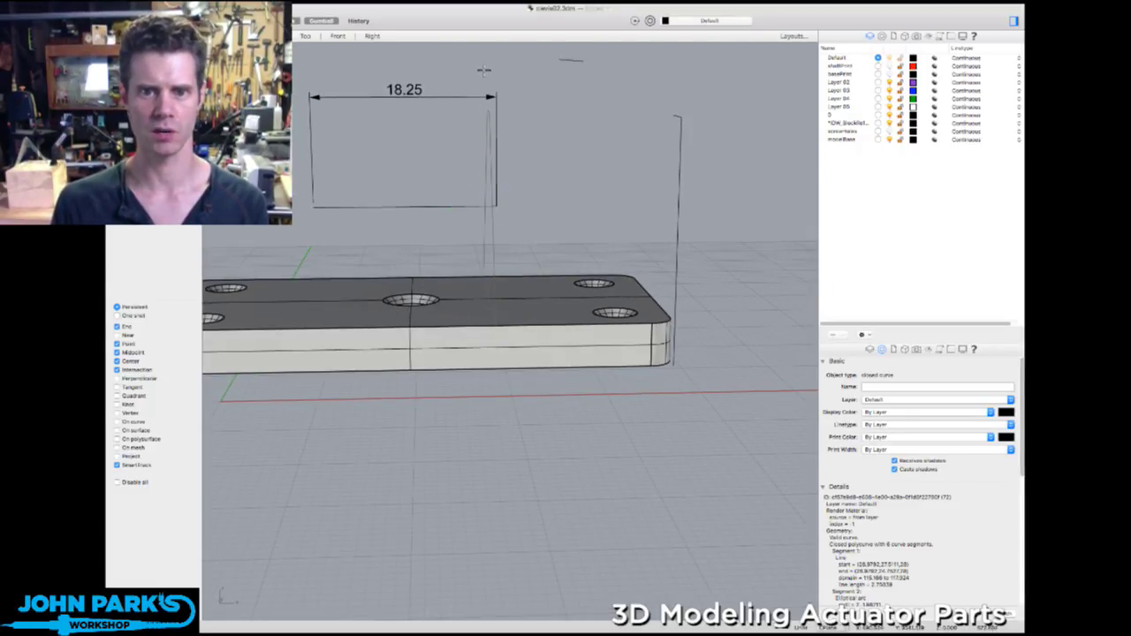
key("Escape")
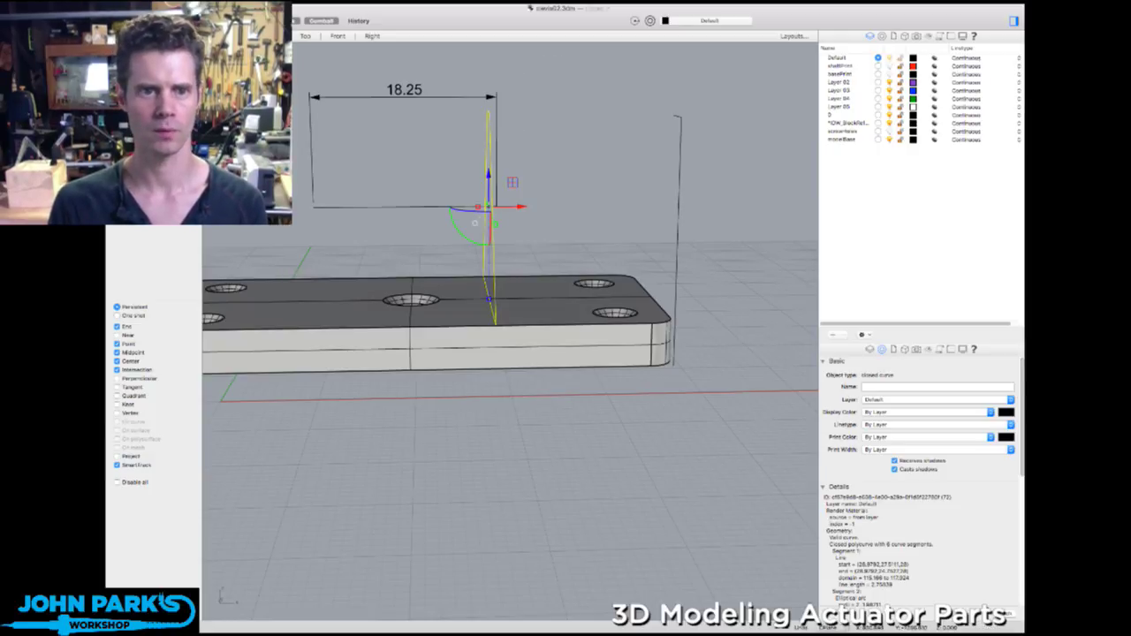
- Copy the tapered profile horizontally in the Front view to the opposite end of the 18.25 dimension and clear the selection
key("ctrl+m")
scroll(431, 431, "down", 4)
right_click_drag(426, 411, 346, 511)
key("Return")
left_click(364, 361)
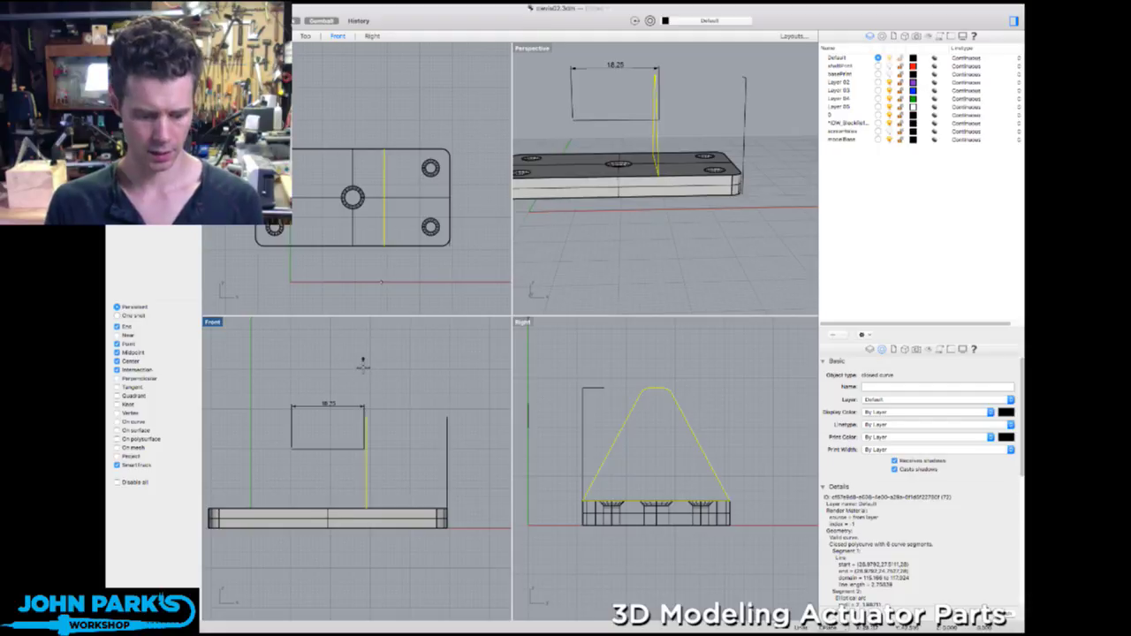
left_click(286, 361)
key("Return")
right_click_drag(575, 55, 619, 67)
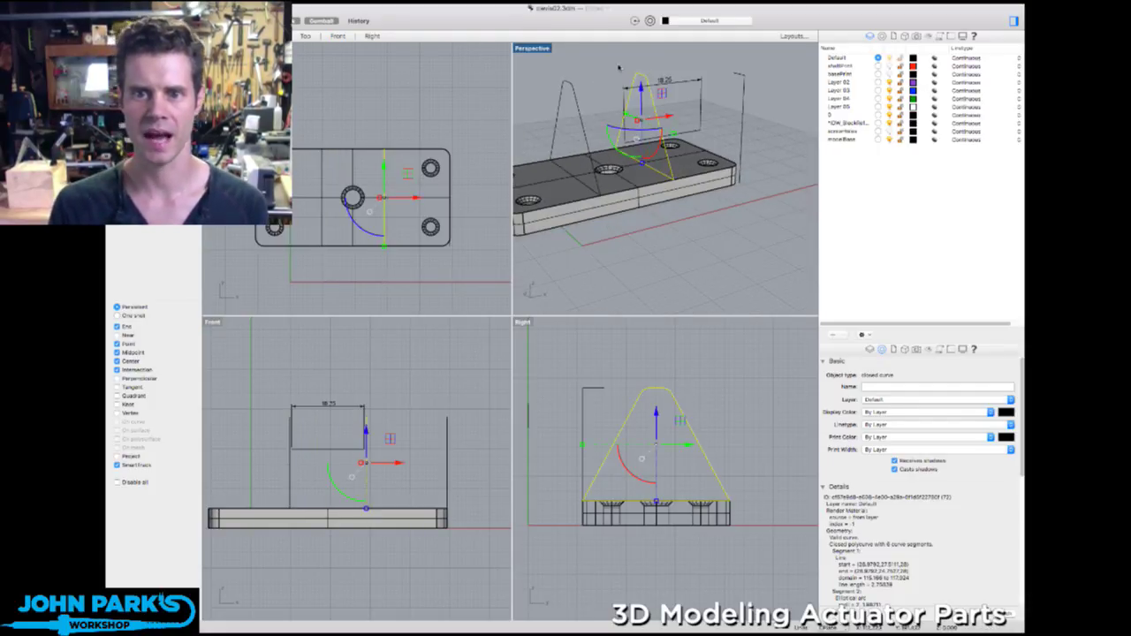
left_click(603, 64)
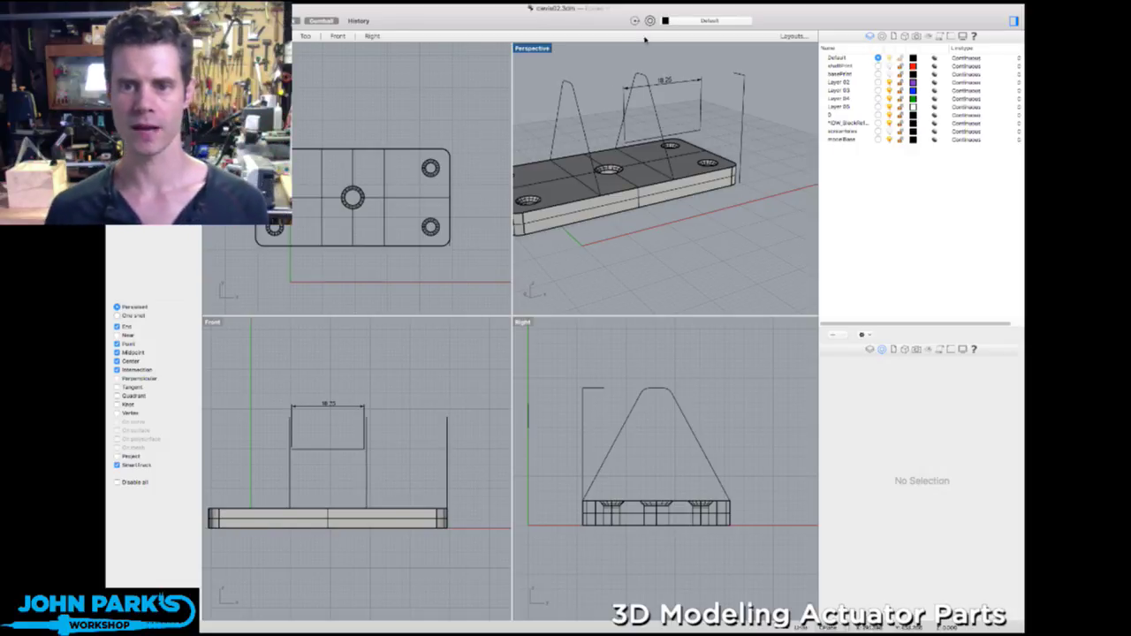
- Move the original profile in the Front view so that it aligns exactly with the adjacent end line of the 18.25 dimension
right_click_drag(611, 78, 629, 114)
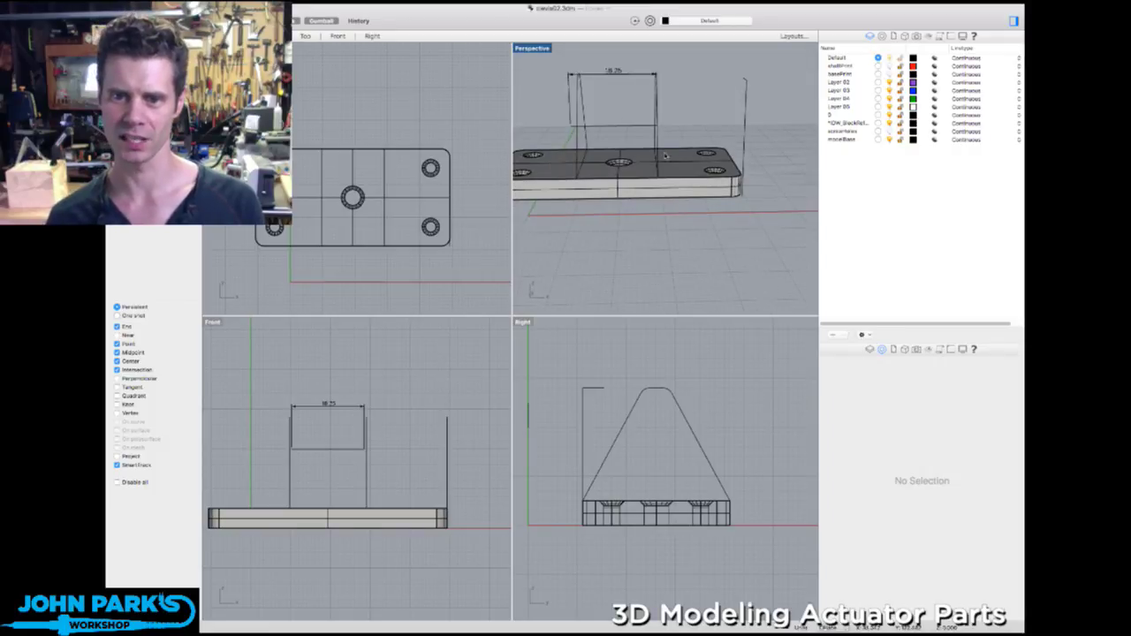
double_click(214, 323)
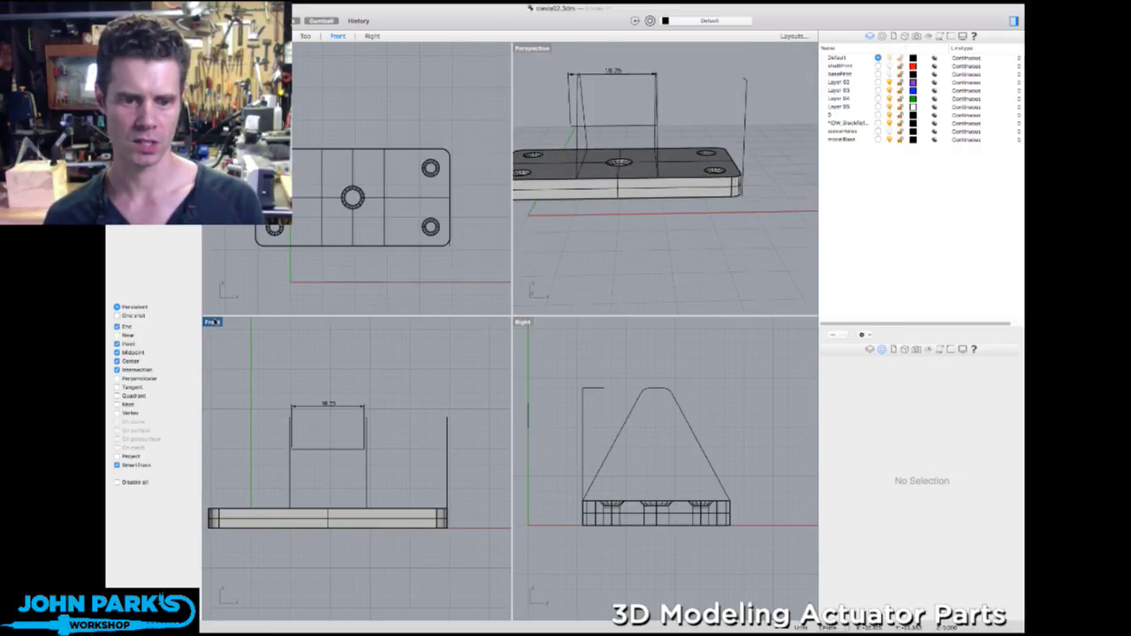
left_click(529, 352)
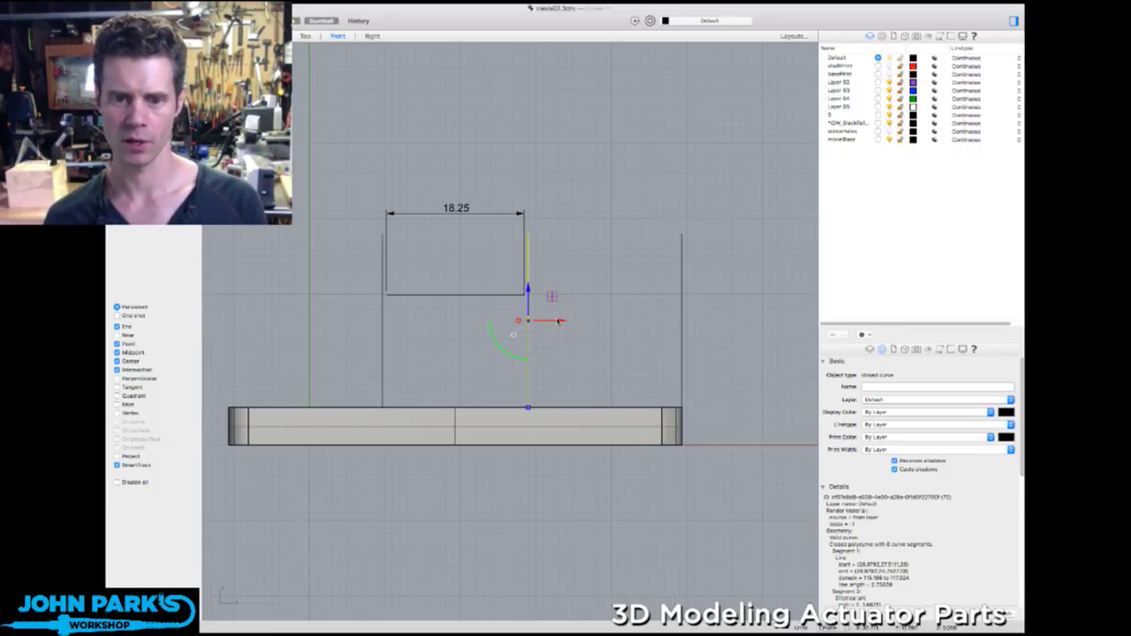
scroll(560, 318, "up", 3)
scroll(555, 311, "up", 2)
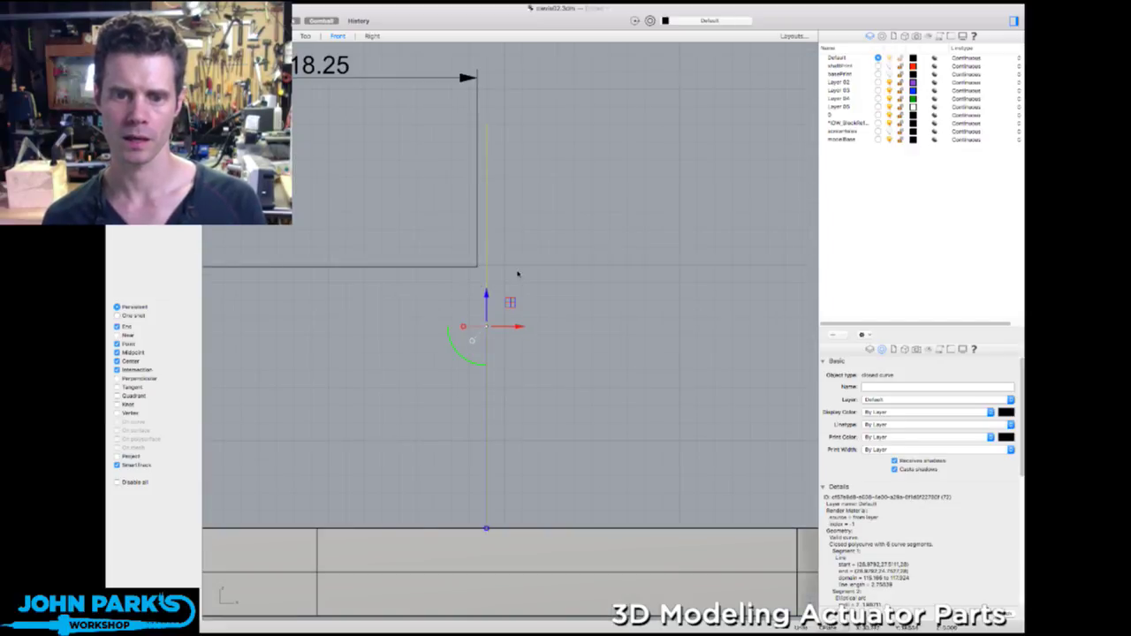
key("Return")
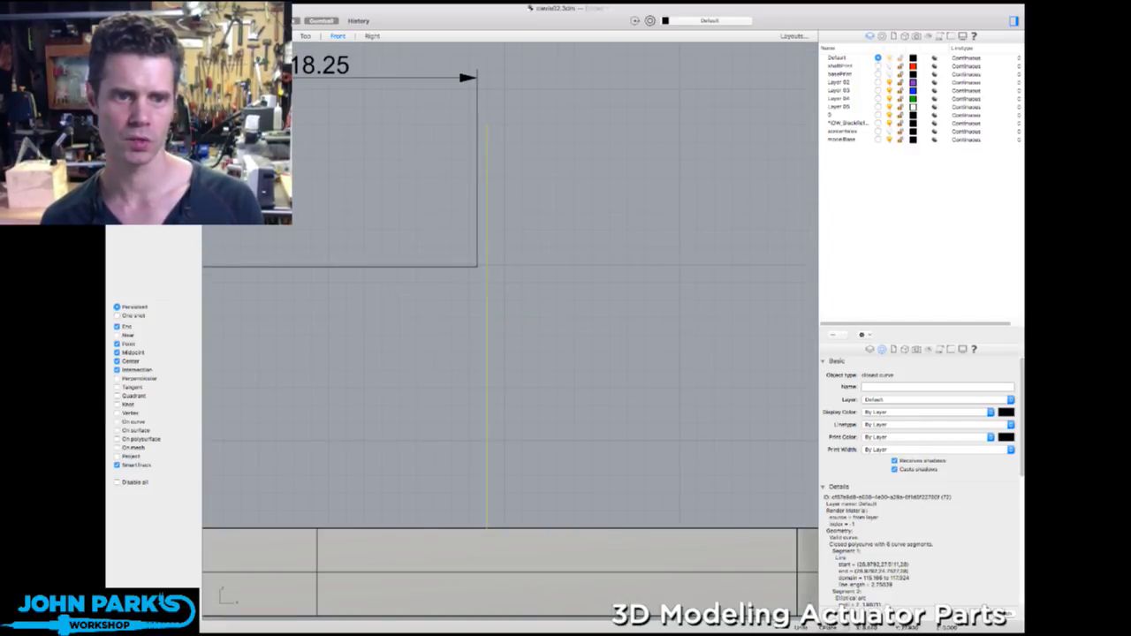
left_click(485, 128)
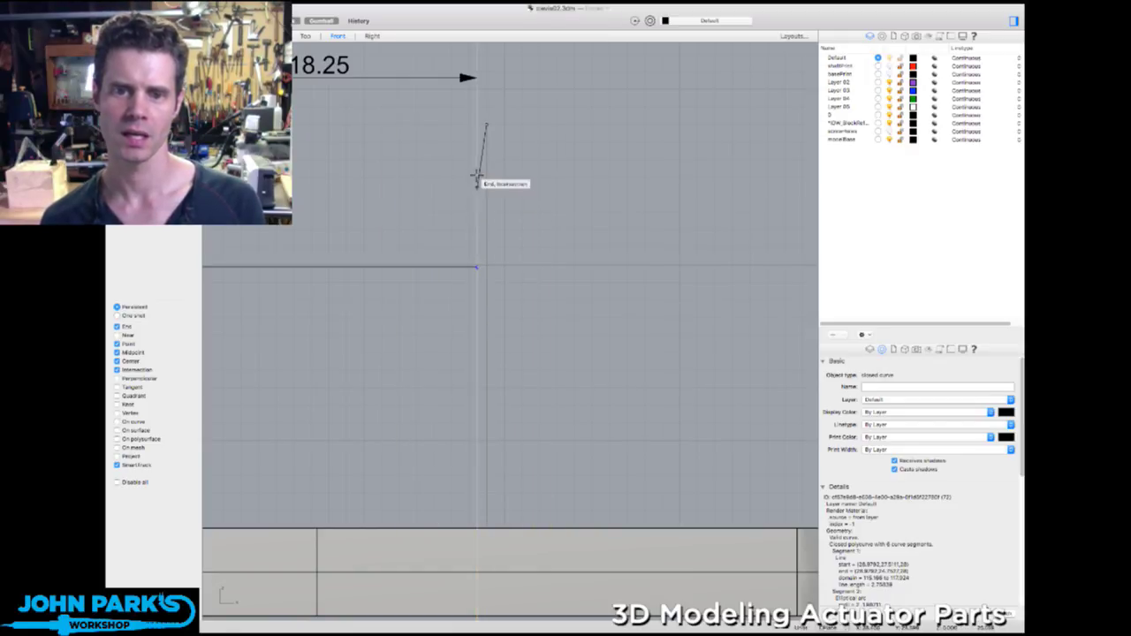
left_click(478, 124)
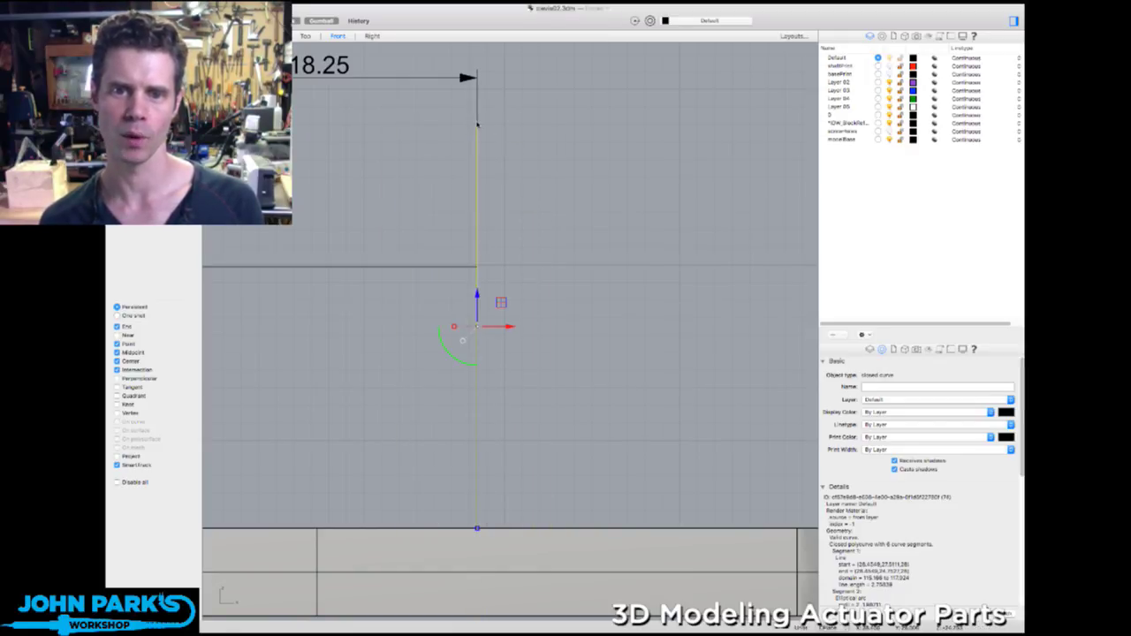
- Delete the copied profile at the far end of the 18.25 dimension
key("ctrl+m")
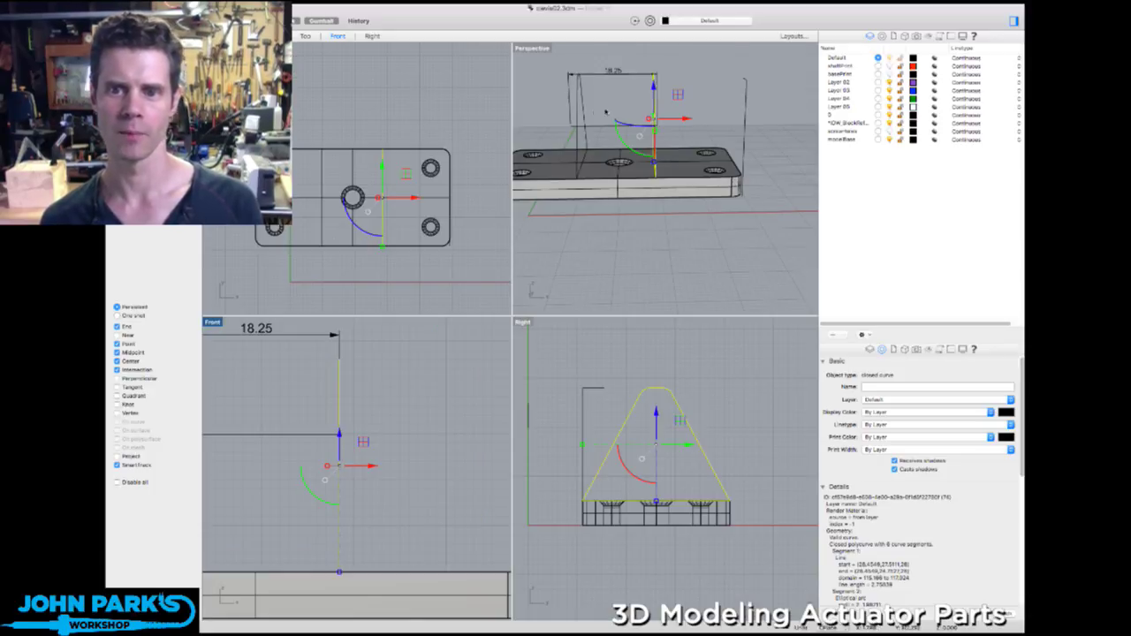
right_click_drag(606, 112, 573, 75)
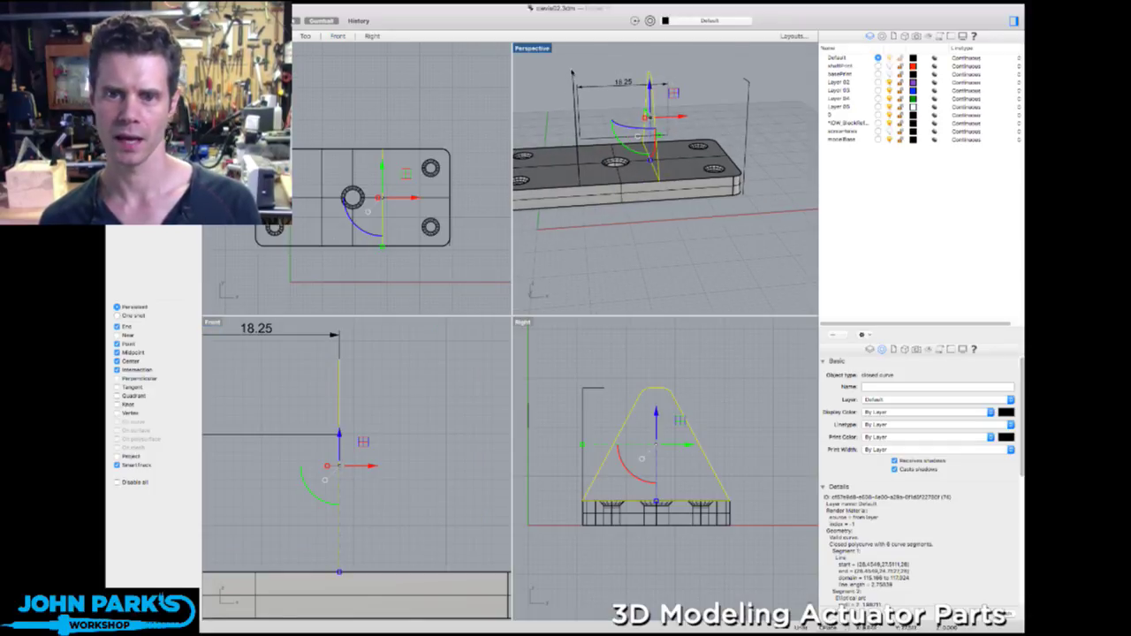
left_click(573, 75)
key("Delete")
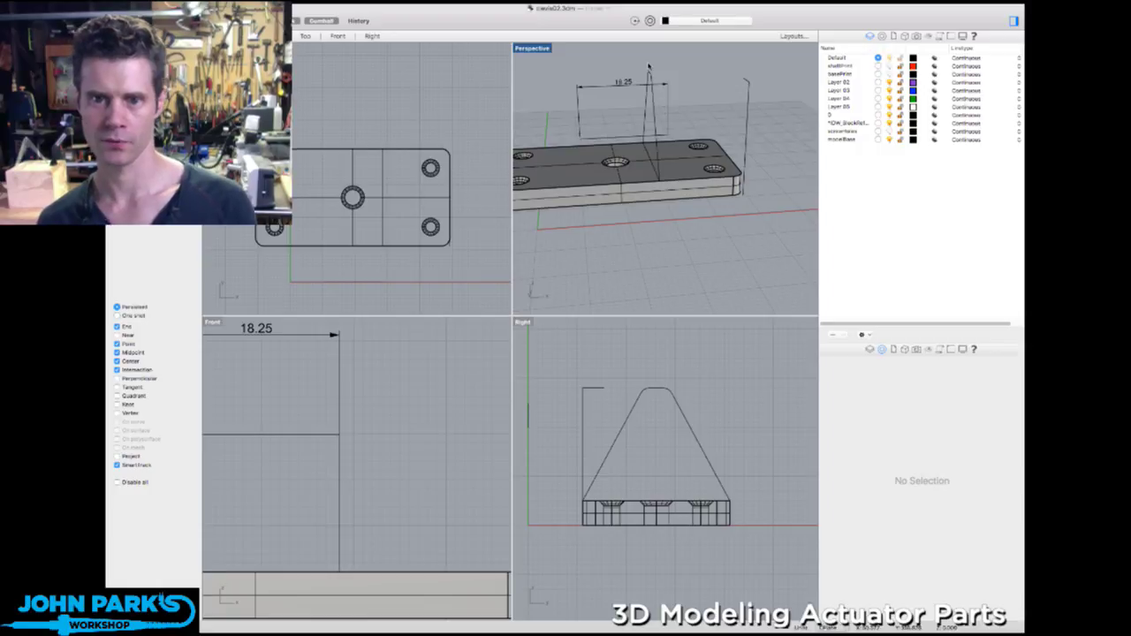
- Extrude the closed tapered profile along X into a capped solid upright on the base plate, and clear the selection
double_click(533, 48)
right_click_drag(548, 203, 530, 171)
right_click_drag(566, 231, 579, 209)
left_click(530, 186)
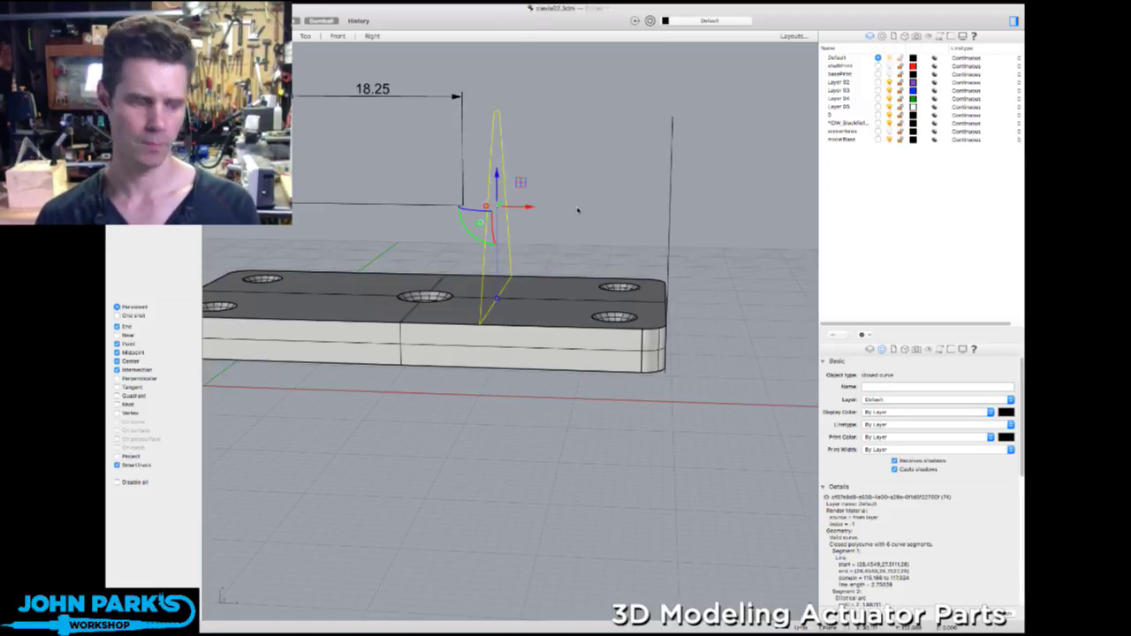
key("Return")
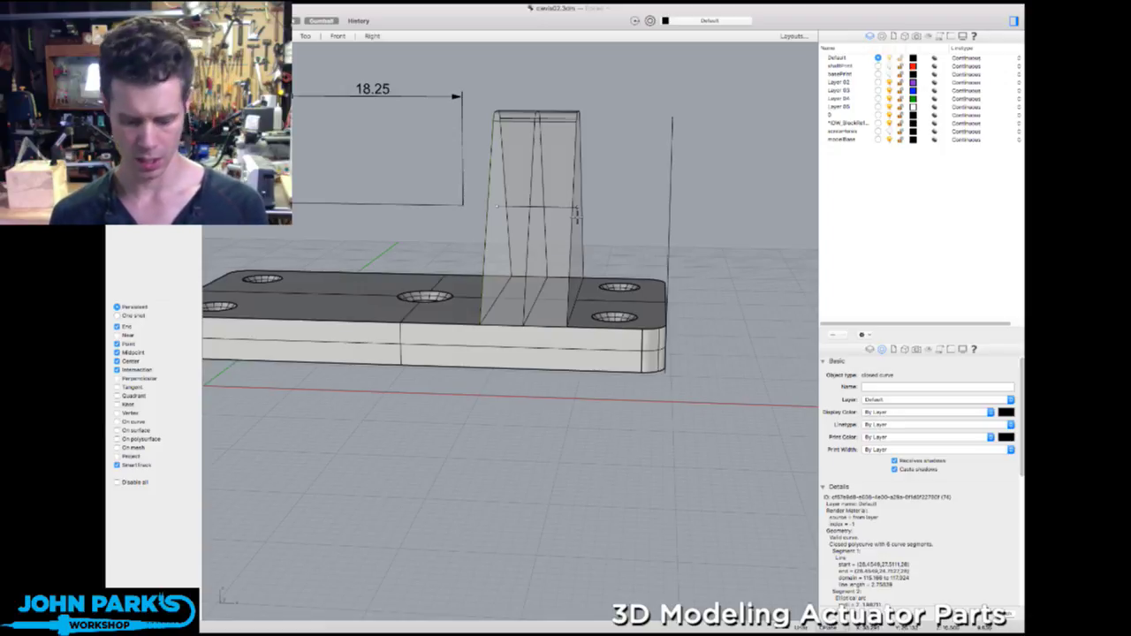
key("Return")
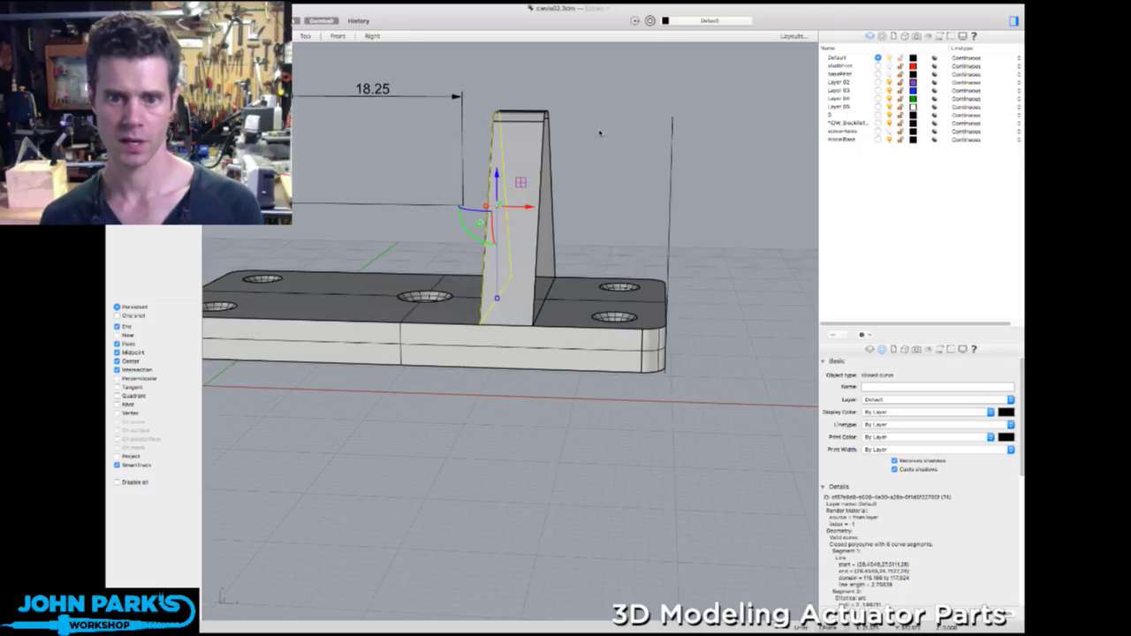
right_click_drag(601, 131, 528, 178)
left_click(581, 171)
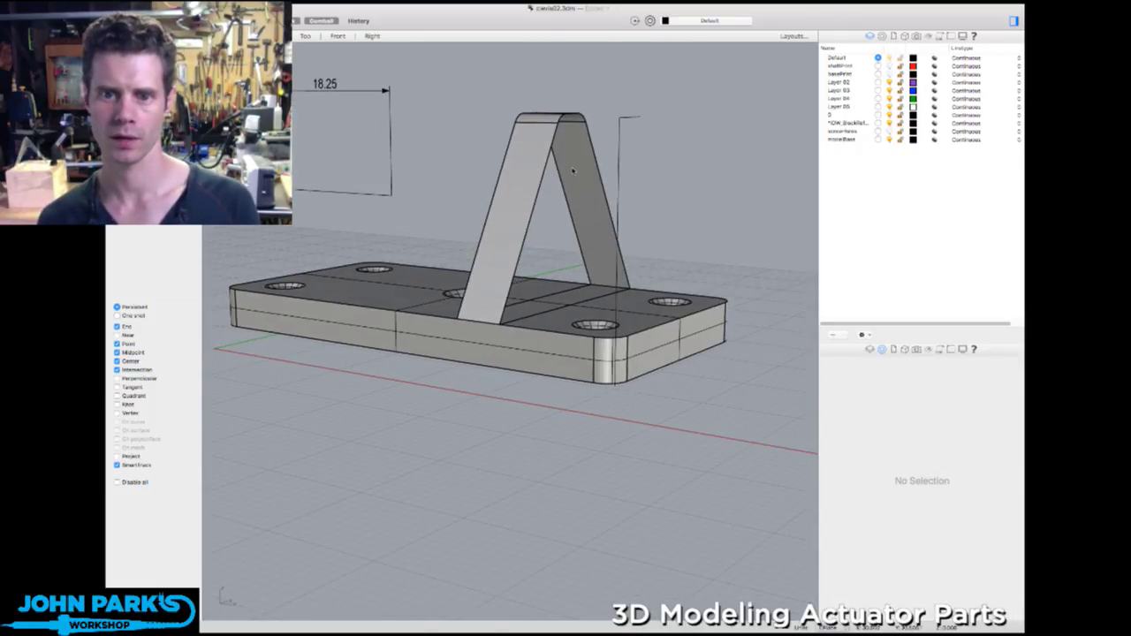
- Examine the solid upright on the base plate from several angles, checking its faces and thickness, and select it
left_click(573, 171)
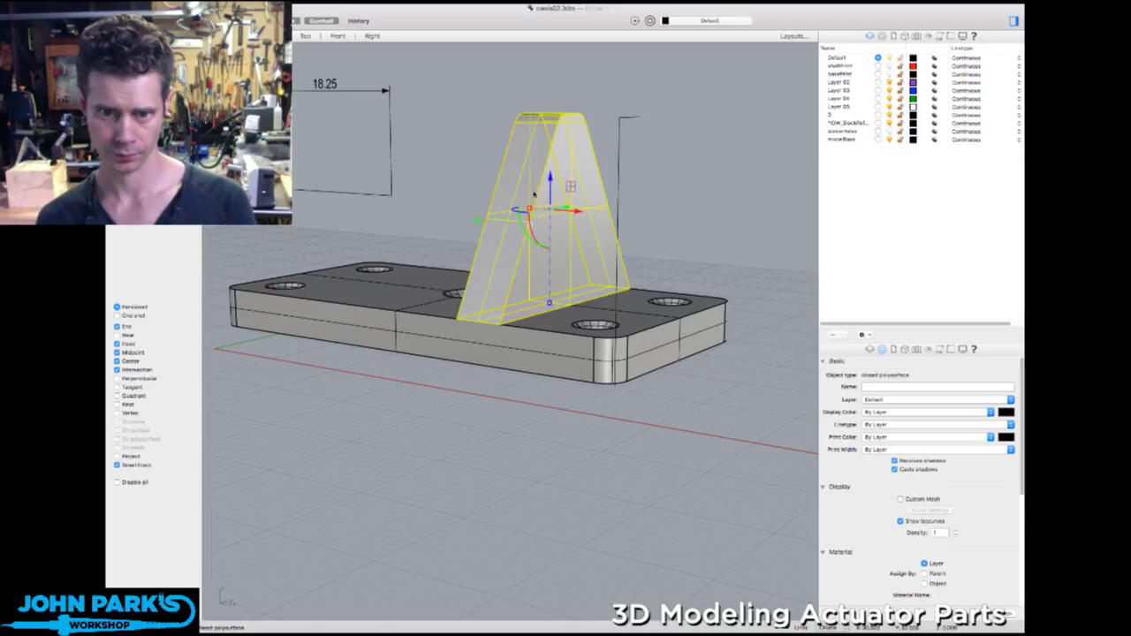
key("Escape")
right_click_drag(573, 170, 555, 171)
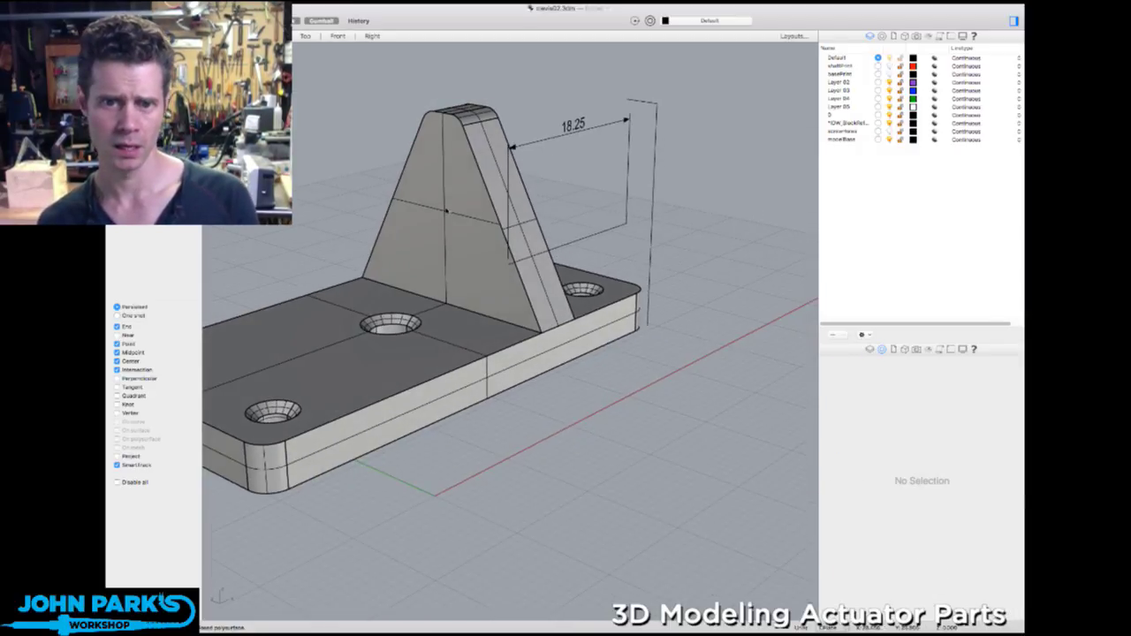
left_click(425, 146)
key("Escape")
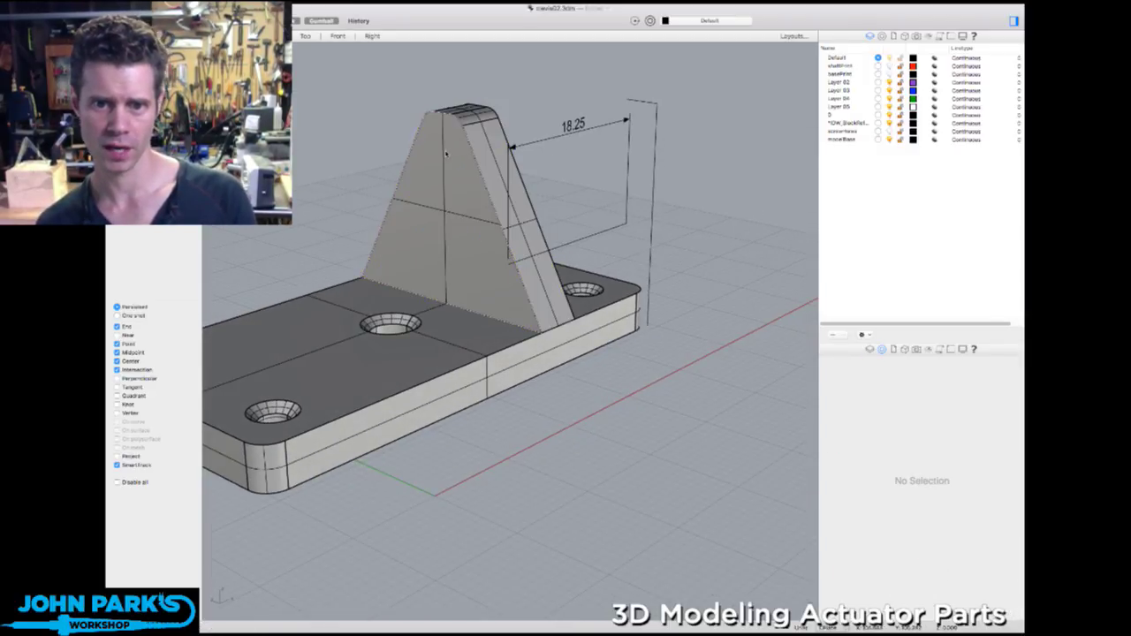
left_click(464, 232)
key("Escape")
right_click_drag(464, 232, 389, 217)
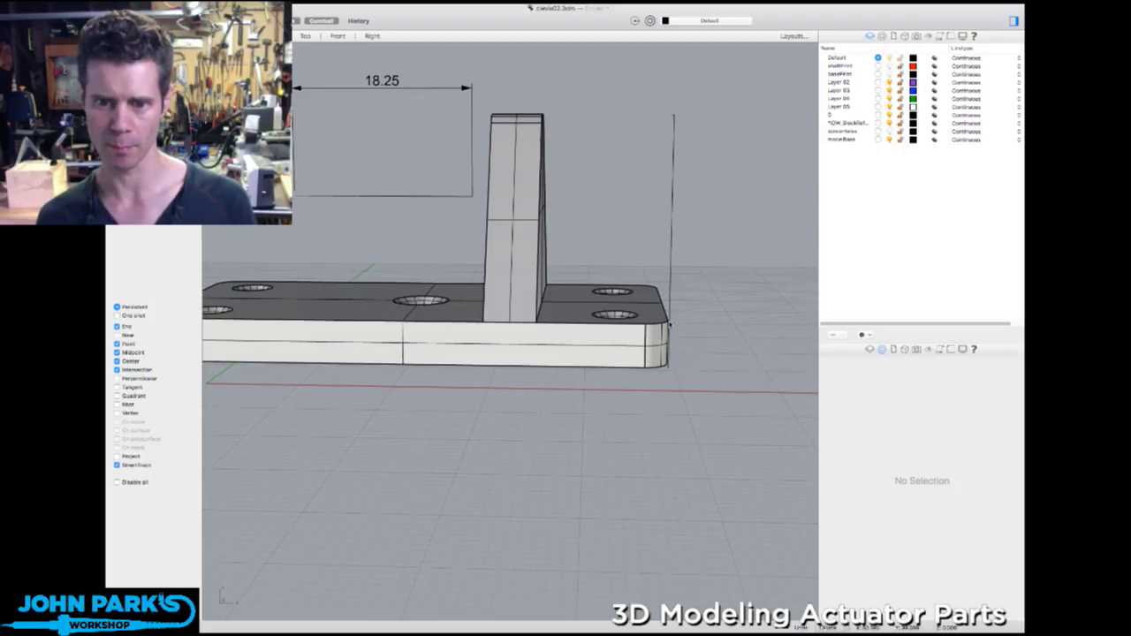
right_click_drag(672, 324, 660, 267)
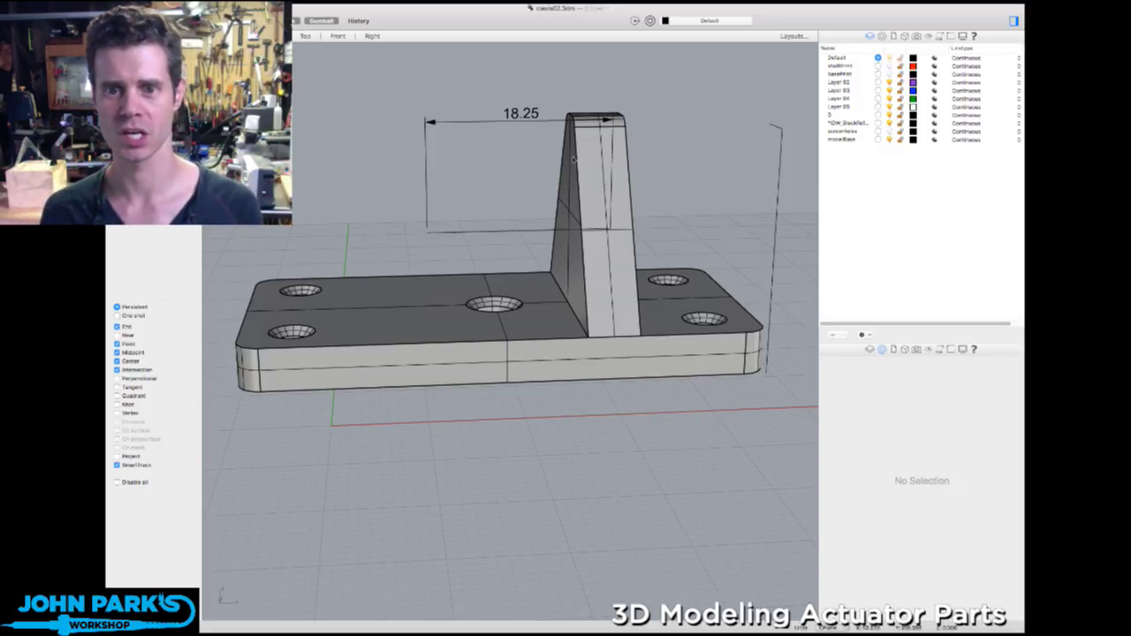
left_click(594, 159)
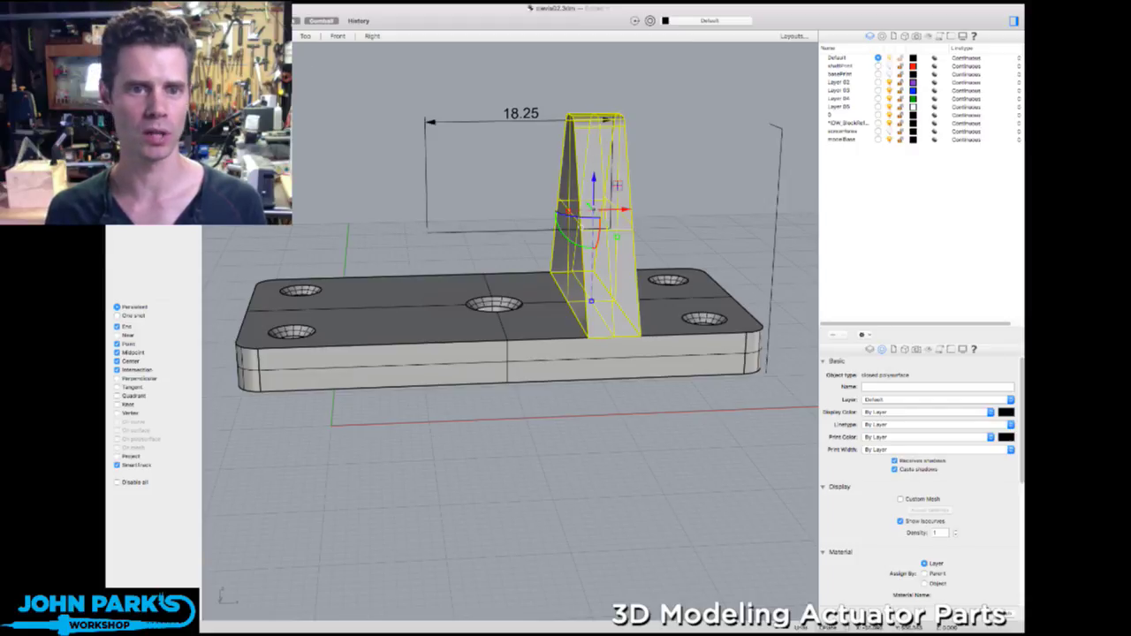